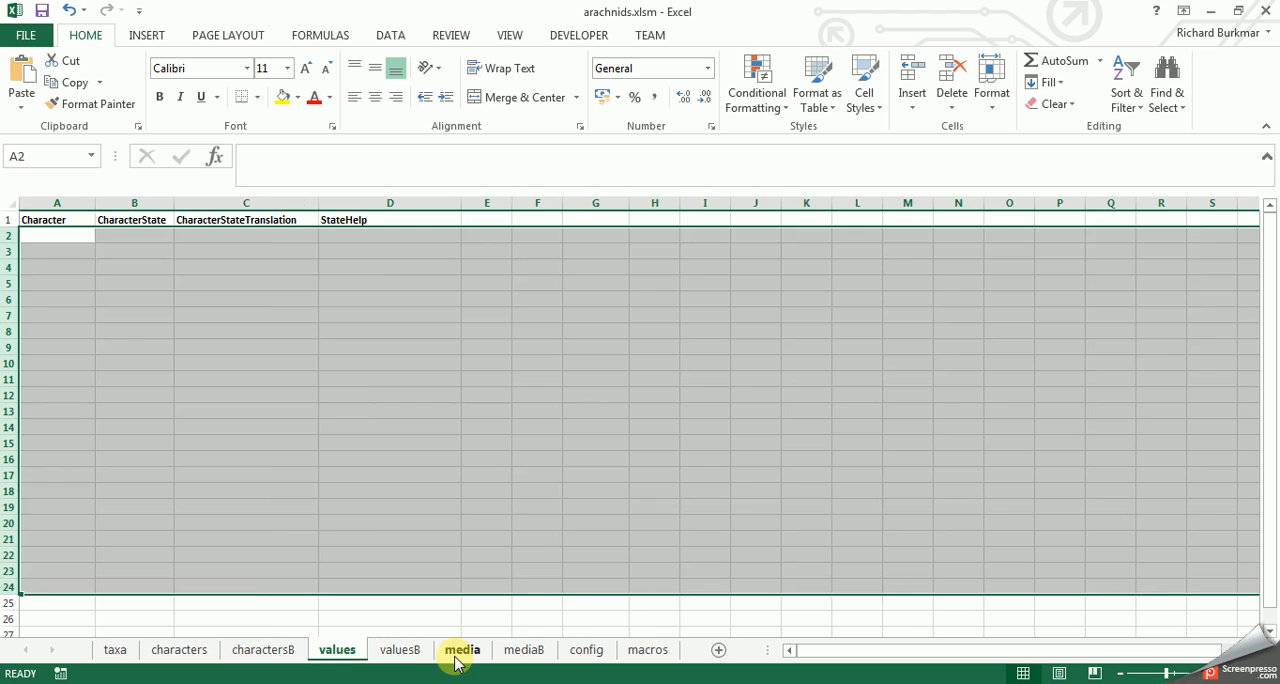
- Look over the example data in the charactersB, valuesB and mediaB sheets
click(259, 656)
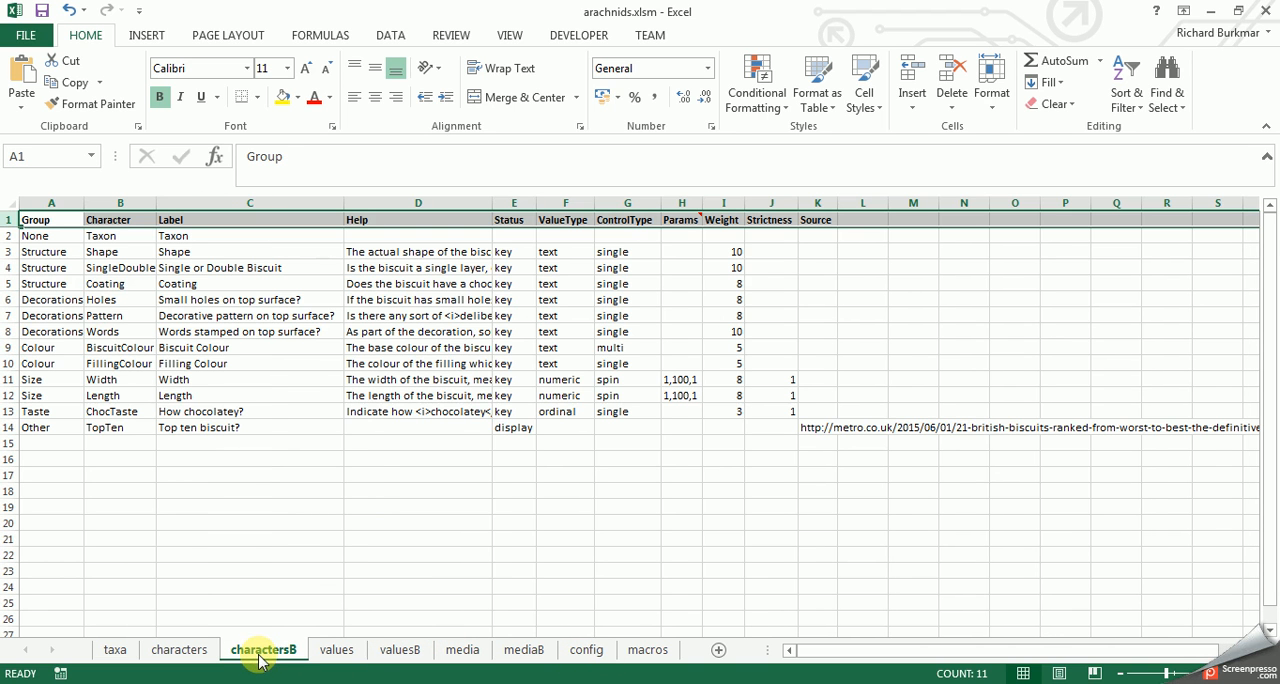
click(400, 652)
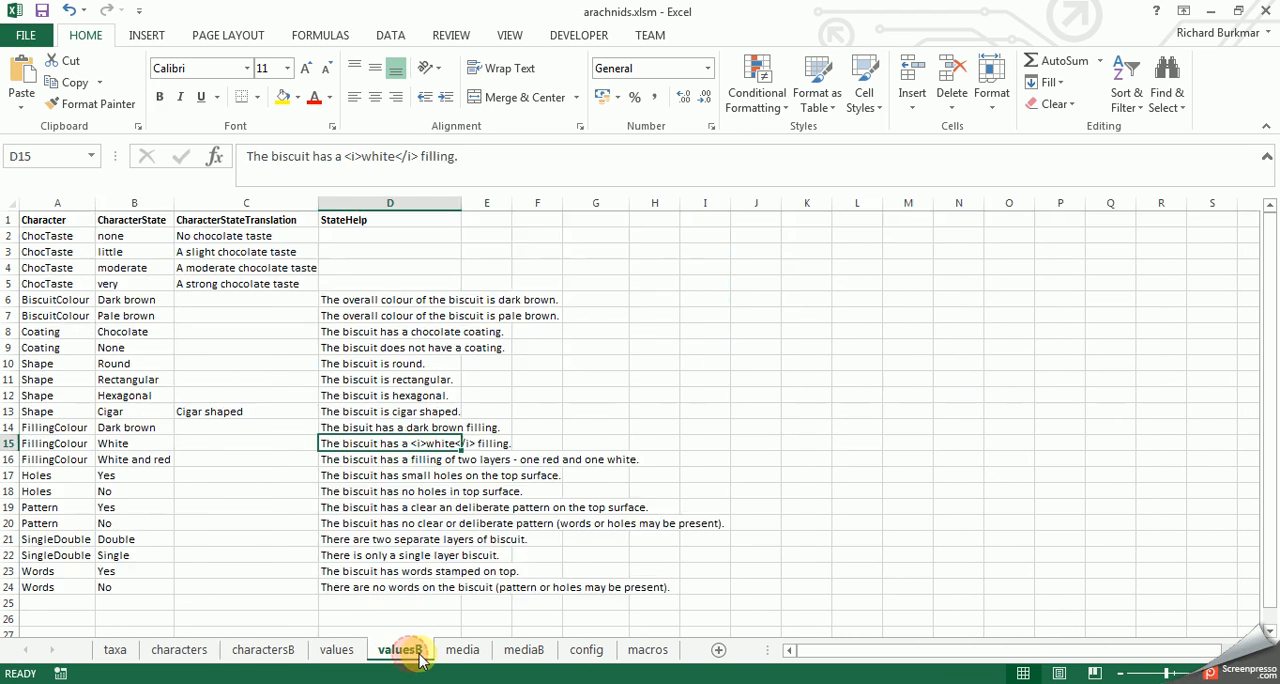
click(510, 655)
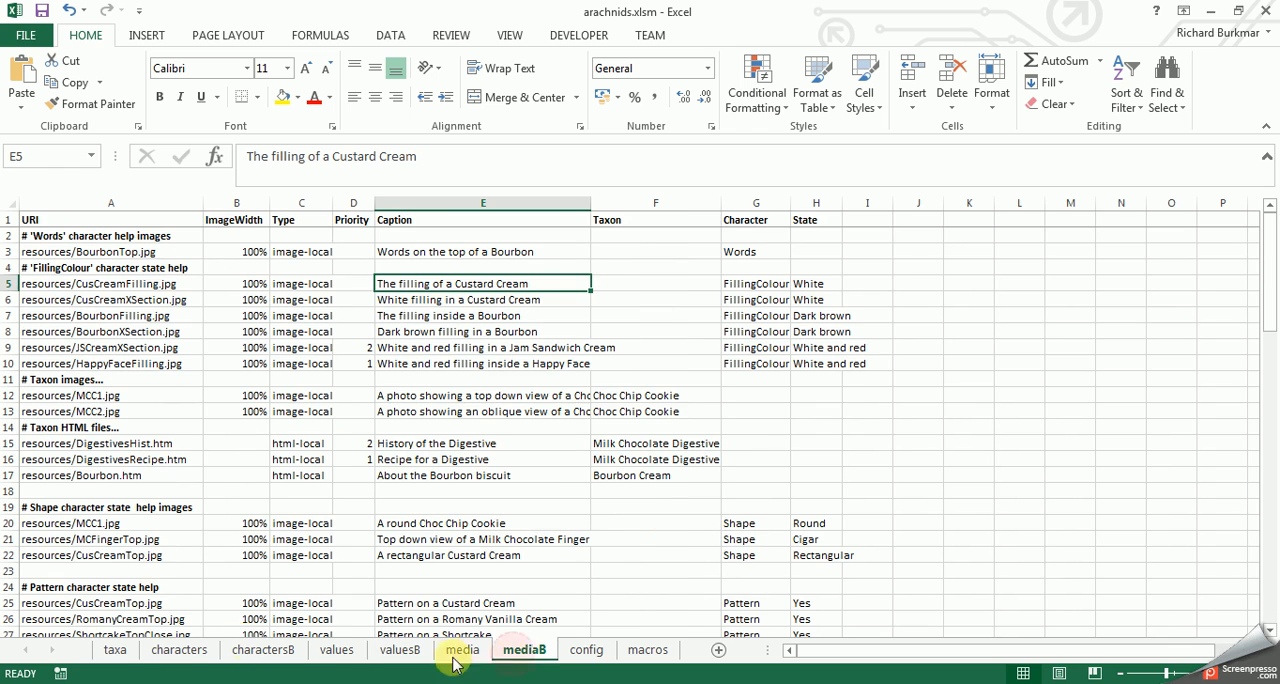
- In the taxa sheet, enter Spiders and Harvestmen as the first two entries under Taxon
click(116, 652)
double_click(59, 232)
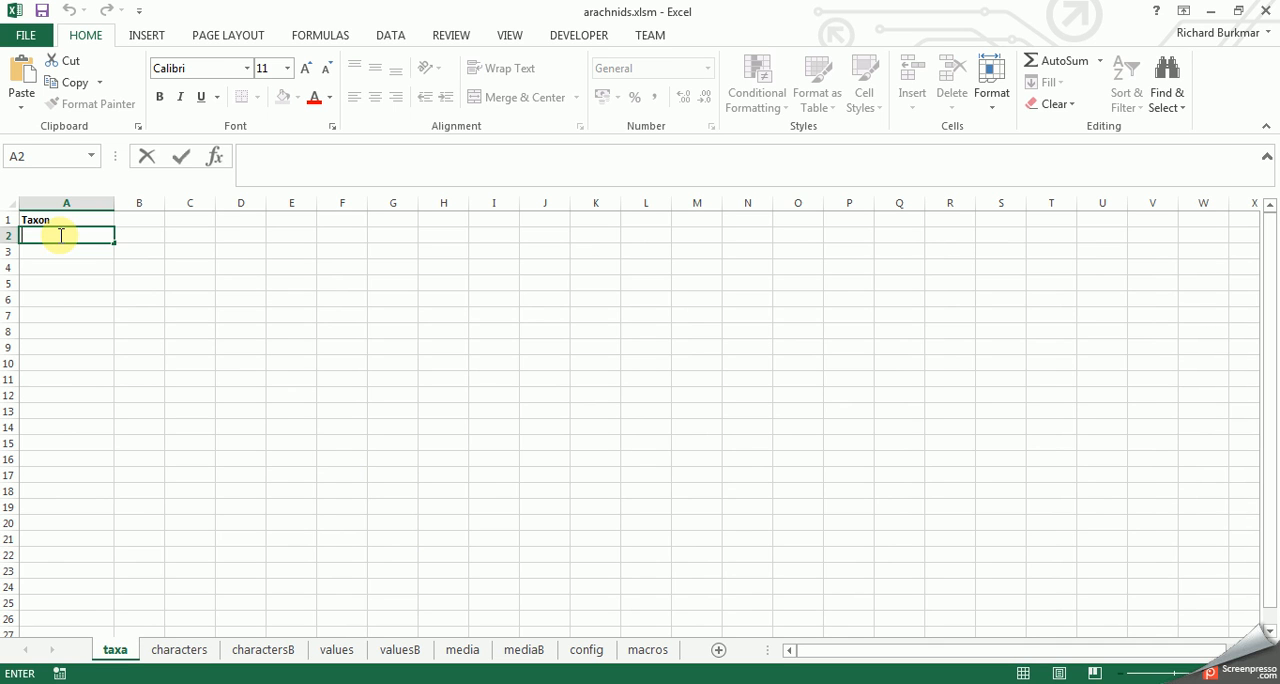
text(Spiders)
key(Return)
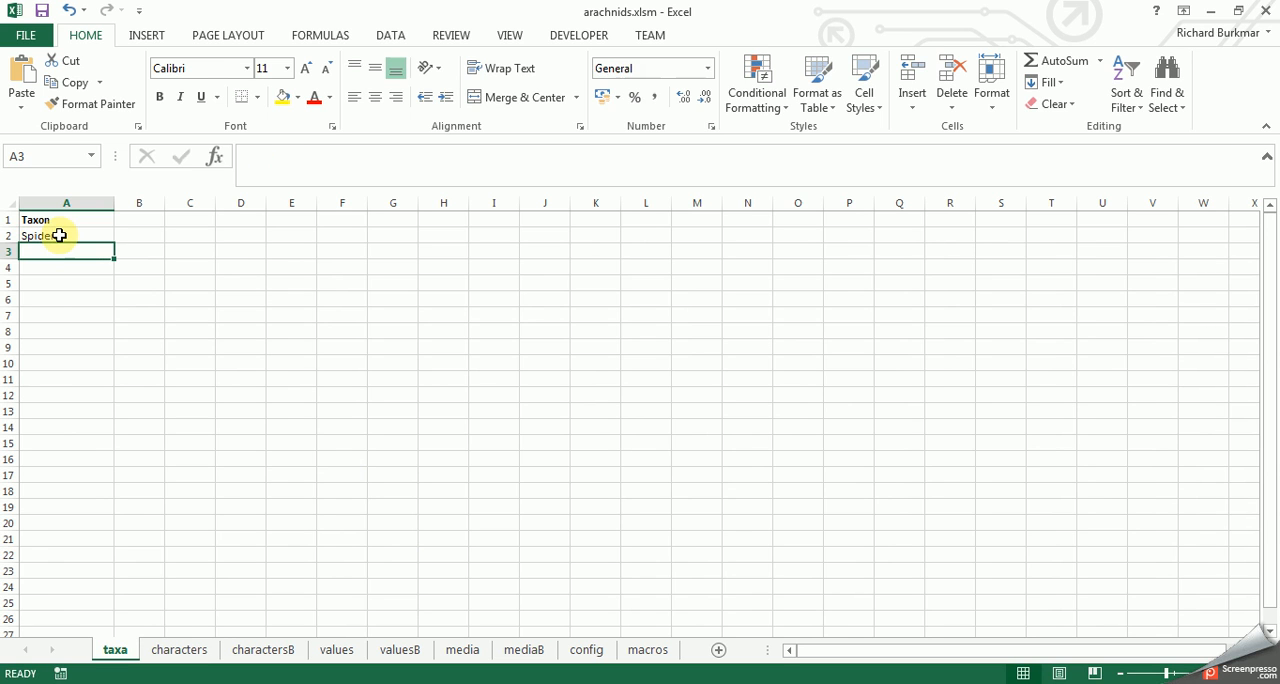
text(Harvestmen)
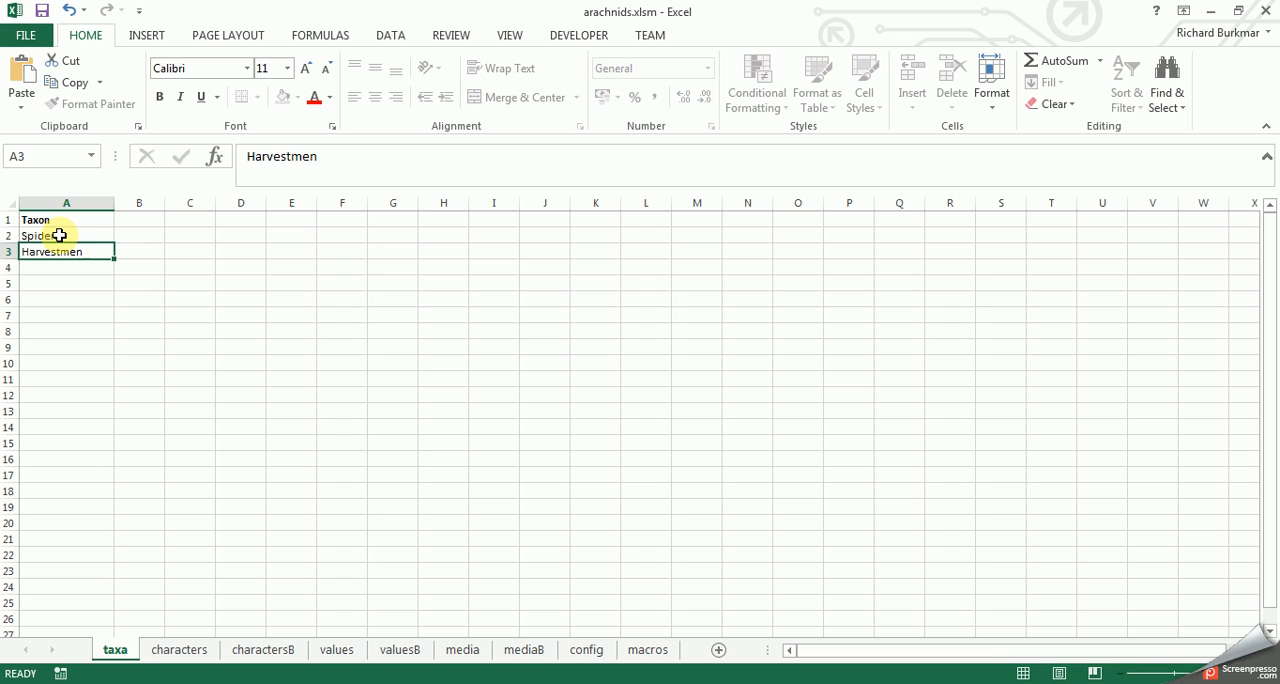
key(Return)
- Continue the Taxon column with Pseudoscorpions, Scorpions, and Mites and ticks in rows 4 to 6
text(P)
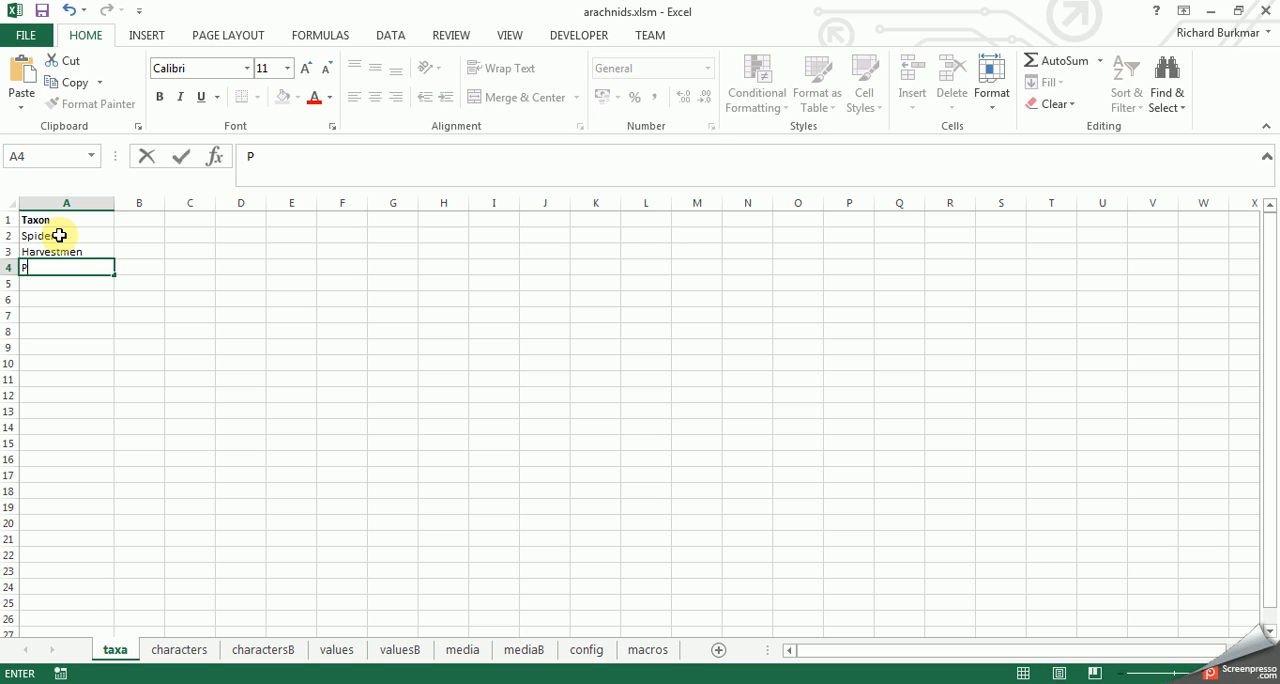
text(seudoscorpions)
key(Return)
text(Spiderscorpions)
key(Return)
text(Mite)
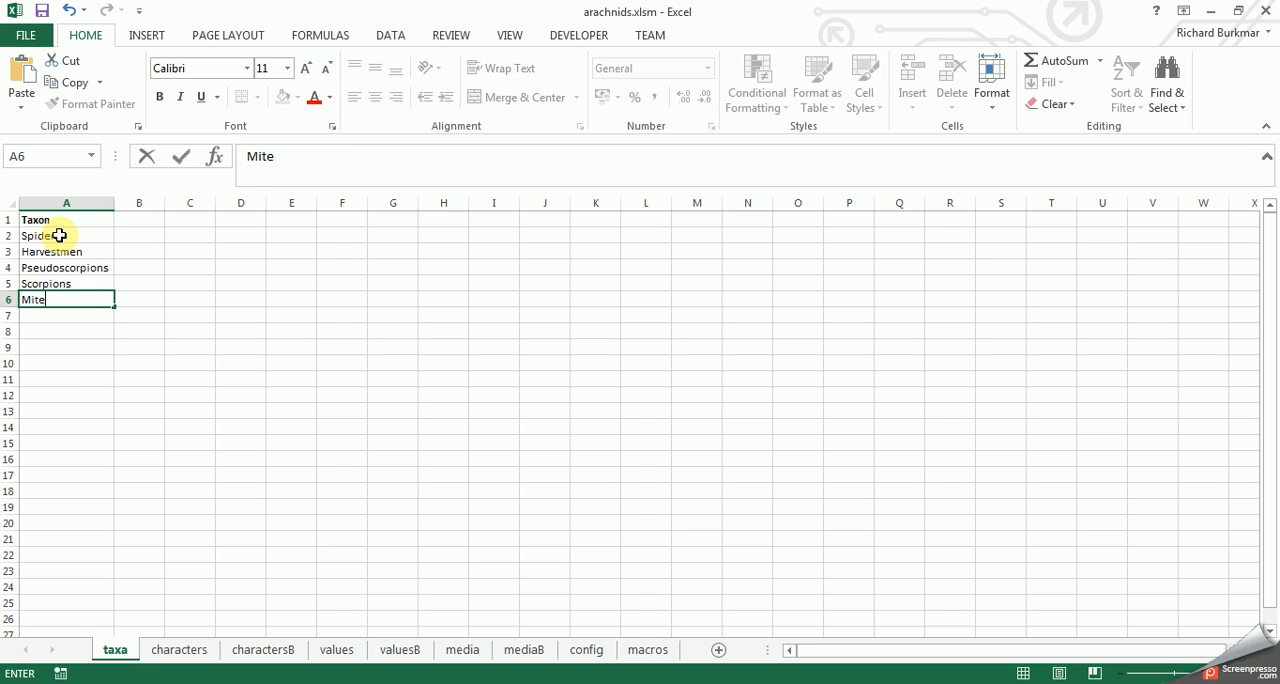
text(s and ticks)
- Add a Scientific column in B1 with Araneae for Spiders and Opiliones for Harvestmen
click(150, 217)
text(Scientific)
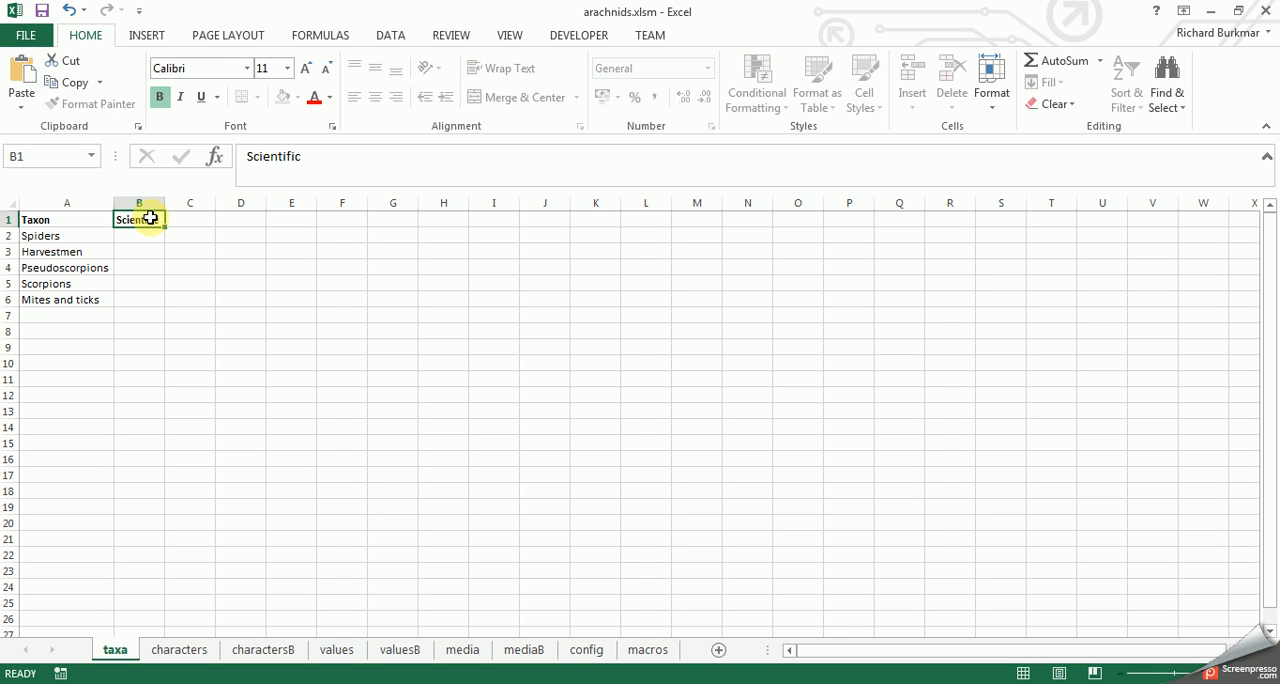
key(Return)
text(Araneae)
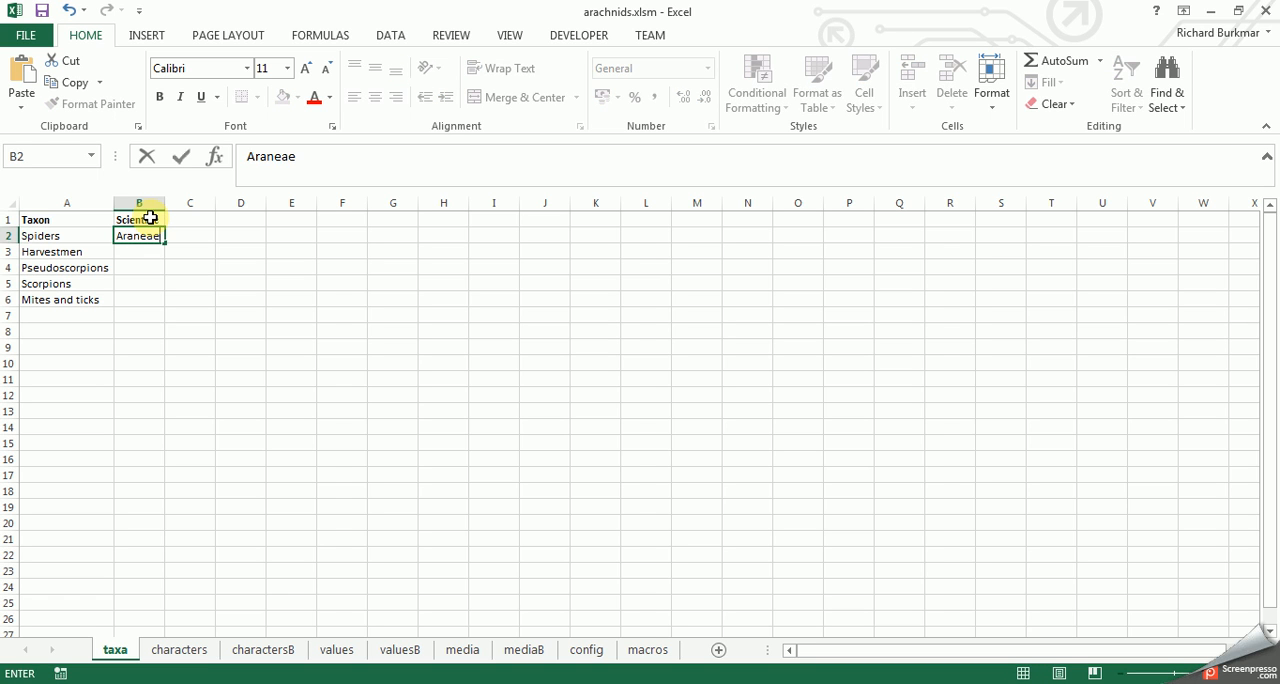
key(Return)
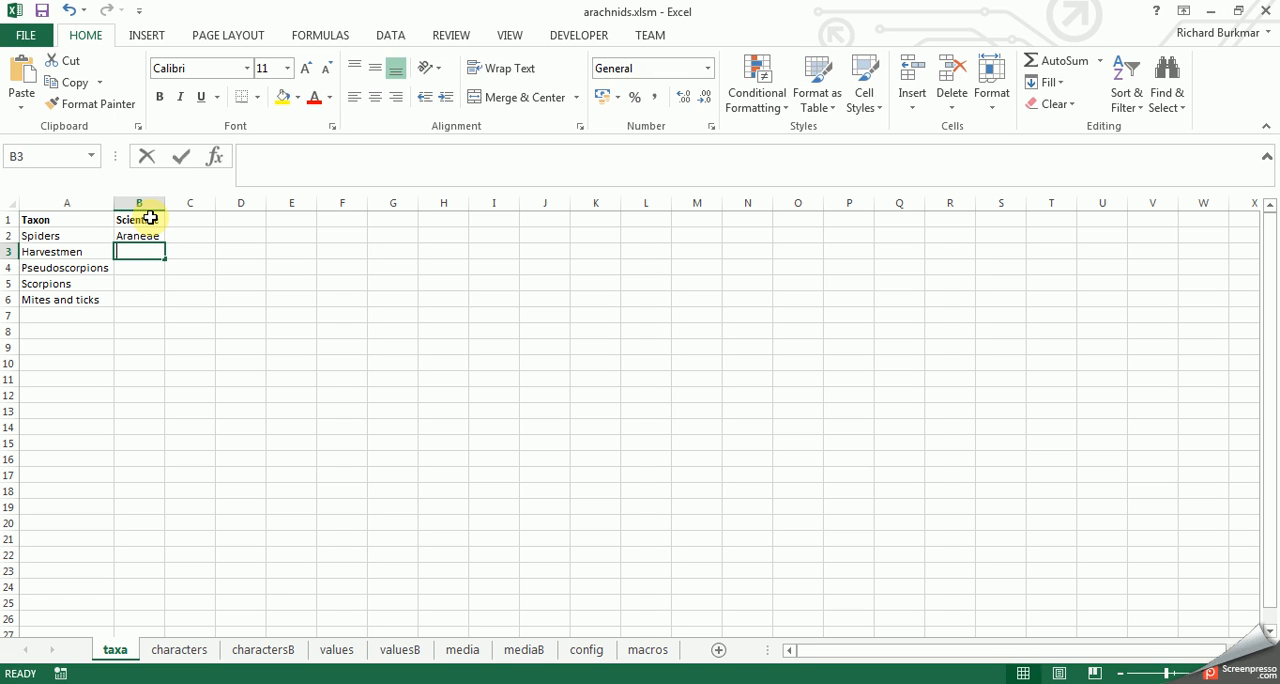
text(Opiliones)
key(Return)
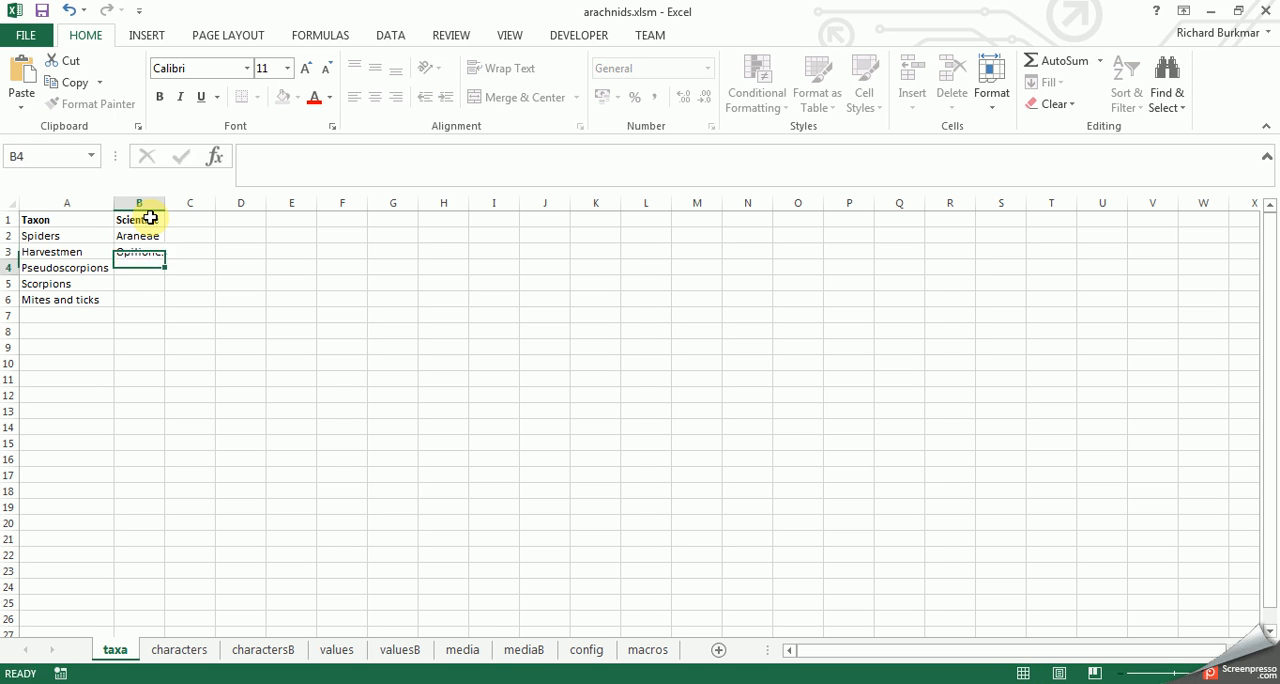
- Complete the Scientific column with Pseudoscorpiones, Scorpiones and Acari, and fit the column width to its contents
text(Ps)
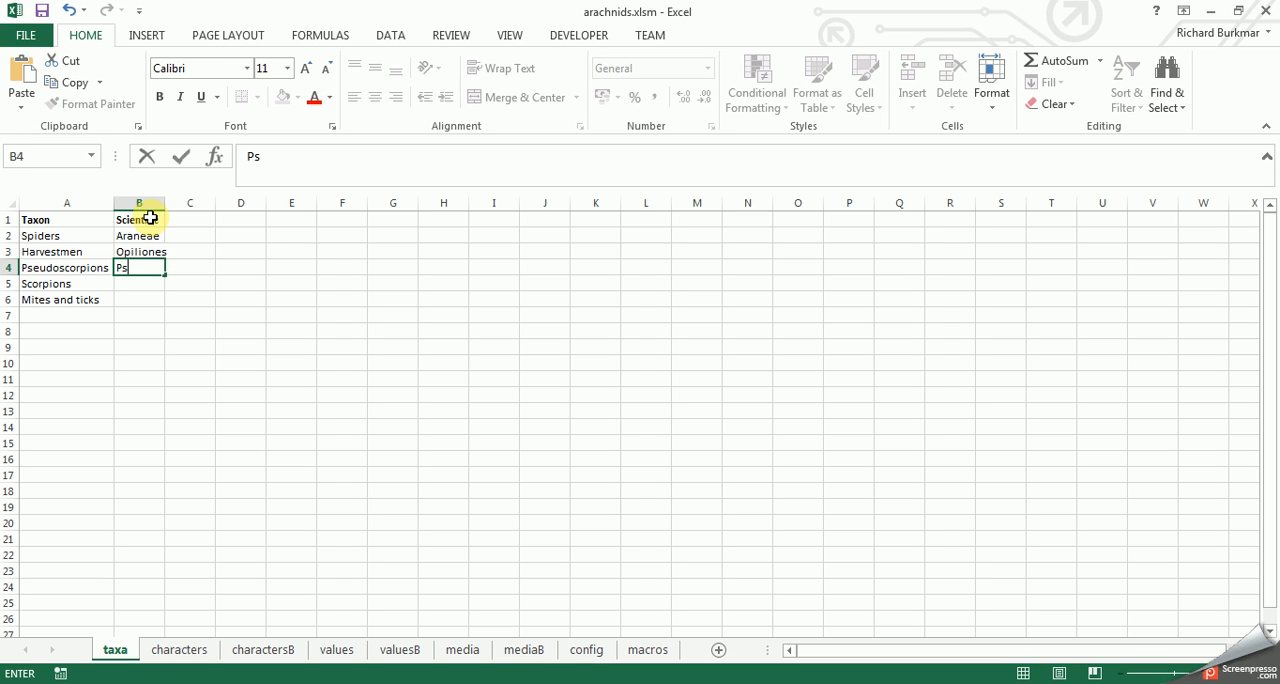
text(eudoscorpiones)
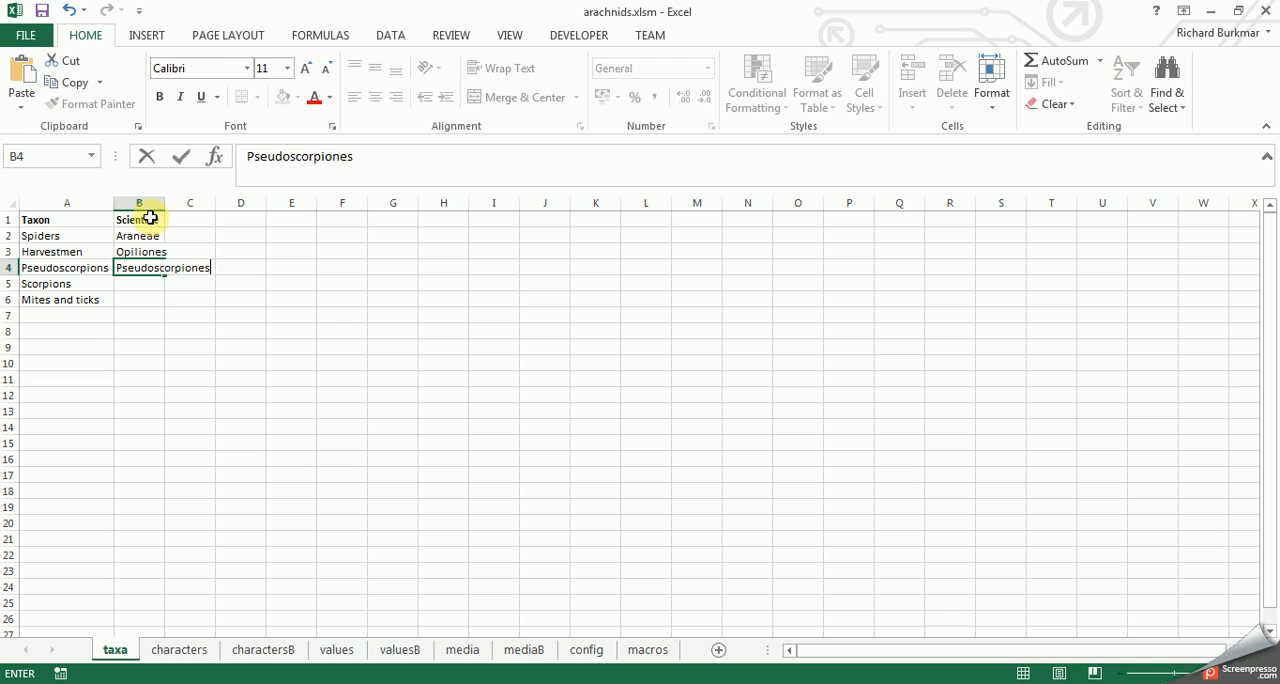
key(Return)
text(Scr)
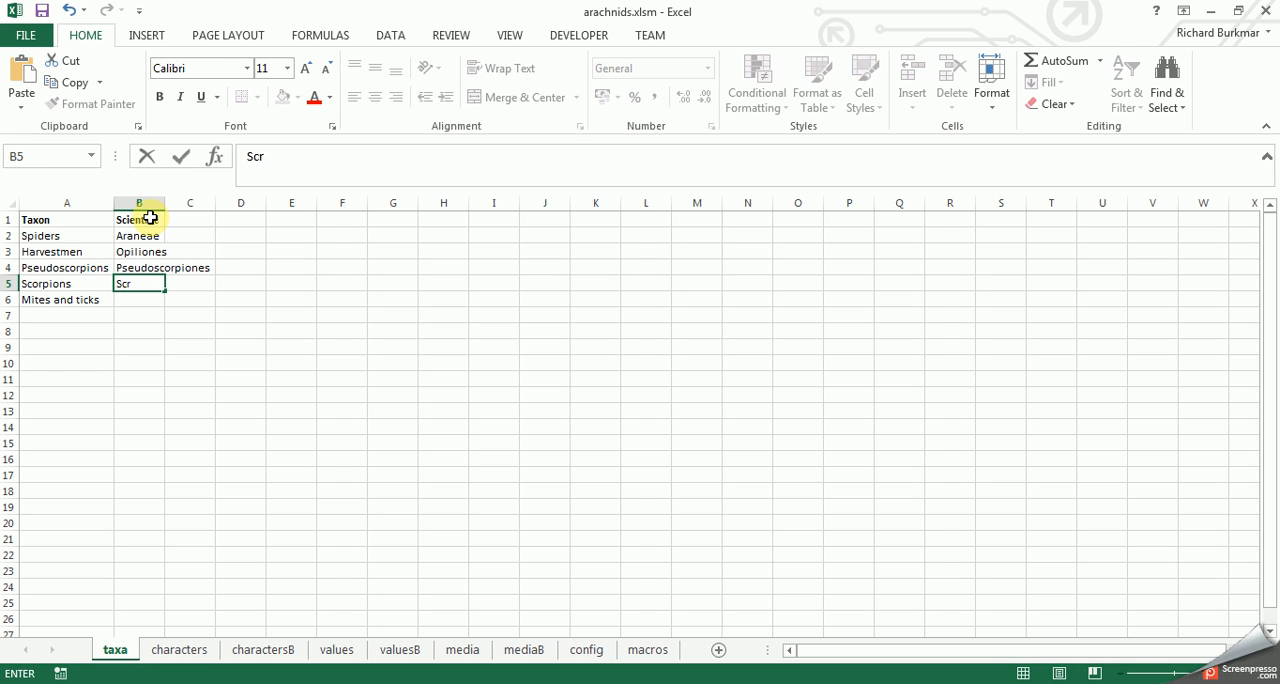
text(orpiones)
key(Return)
text(Acari)
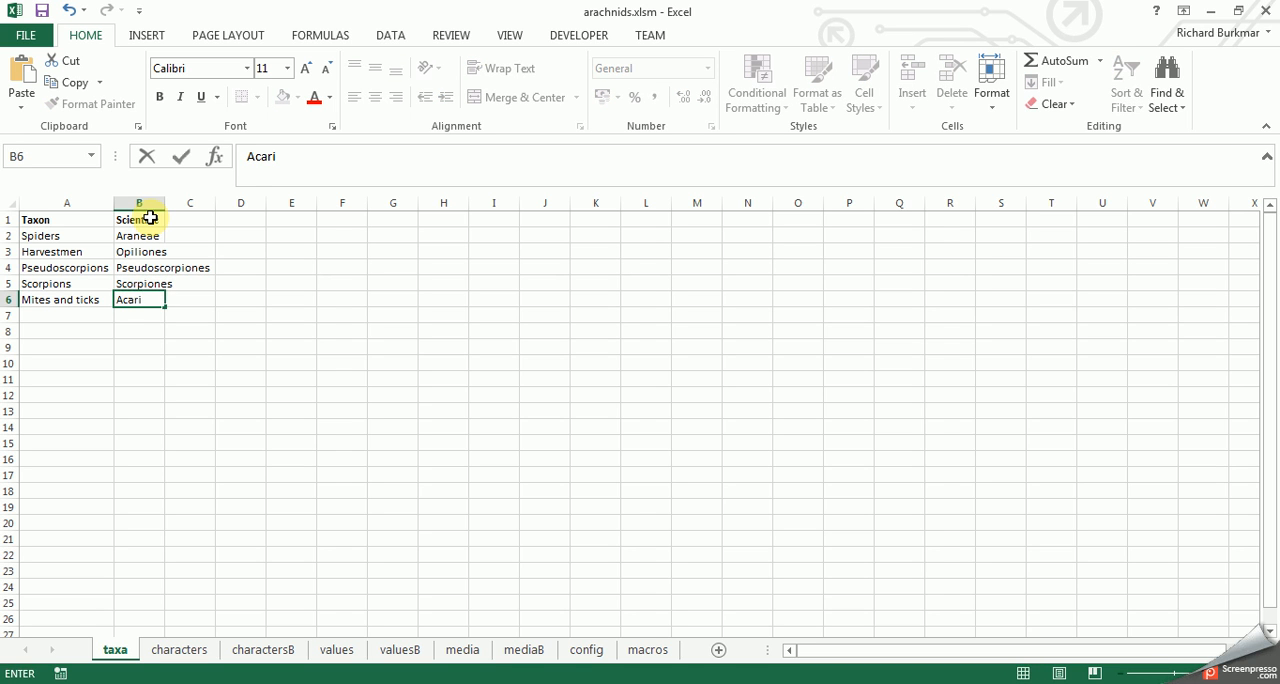
key(Return)
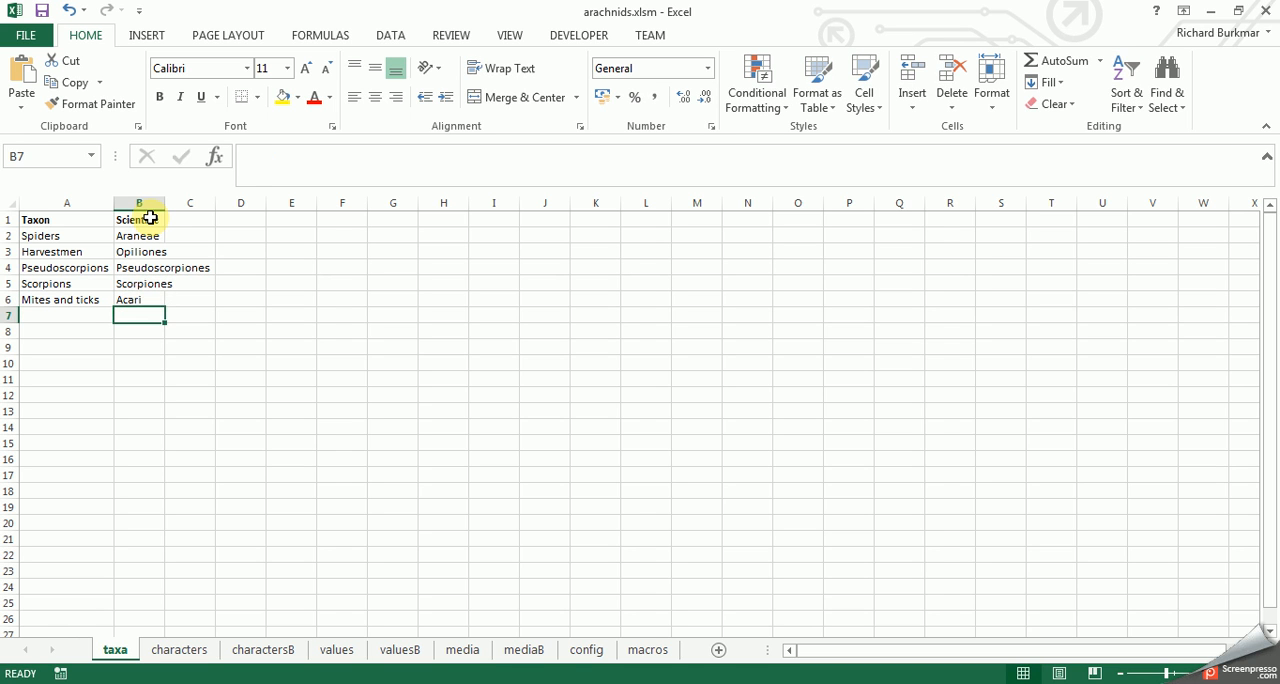
double_click(163, 203)
- Add a Segmentation column heading in C1 of the taxa sheet
click(236, 219)
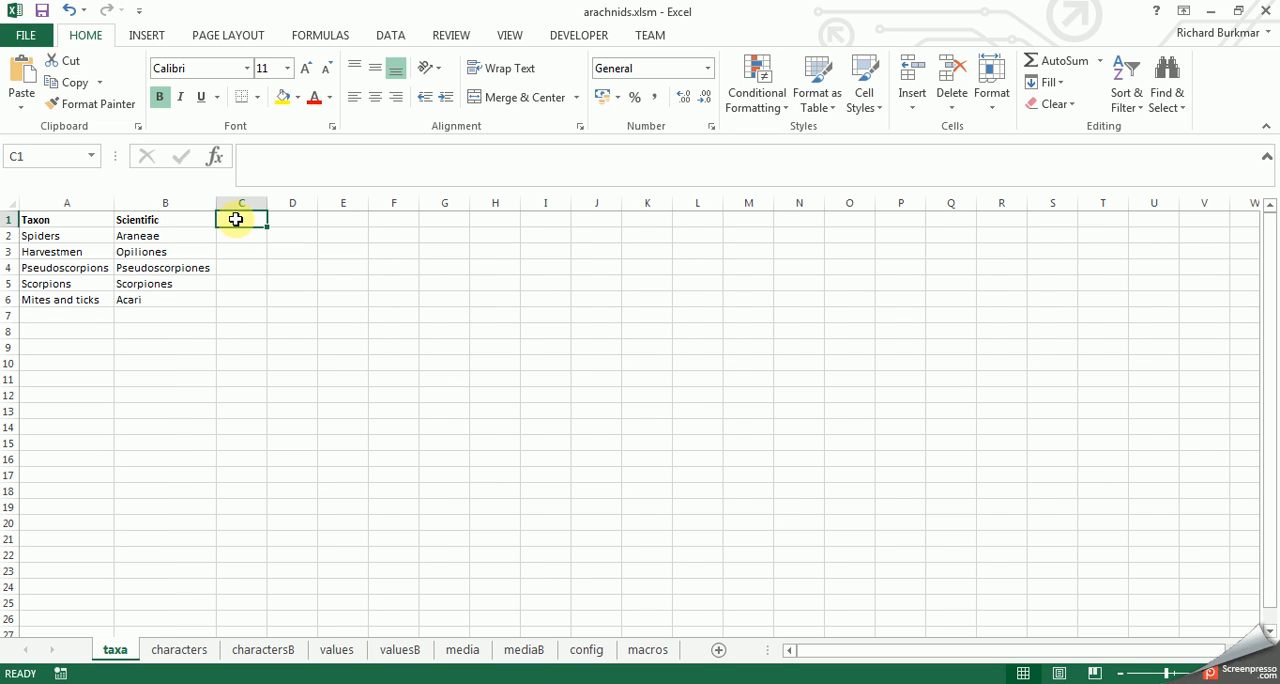
double_click(246, 219)
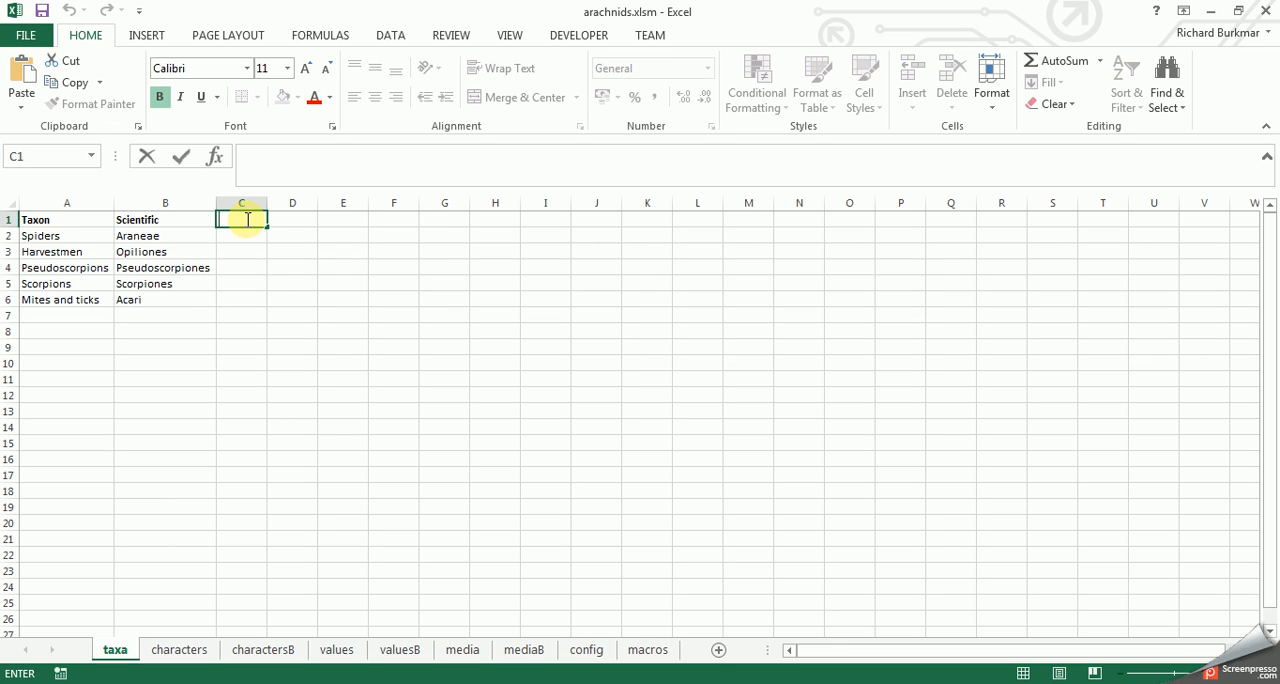
text(Segmentation)
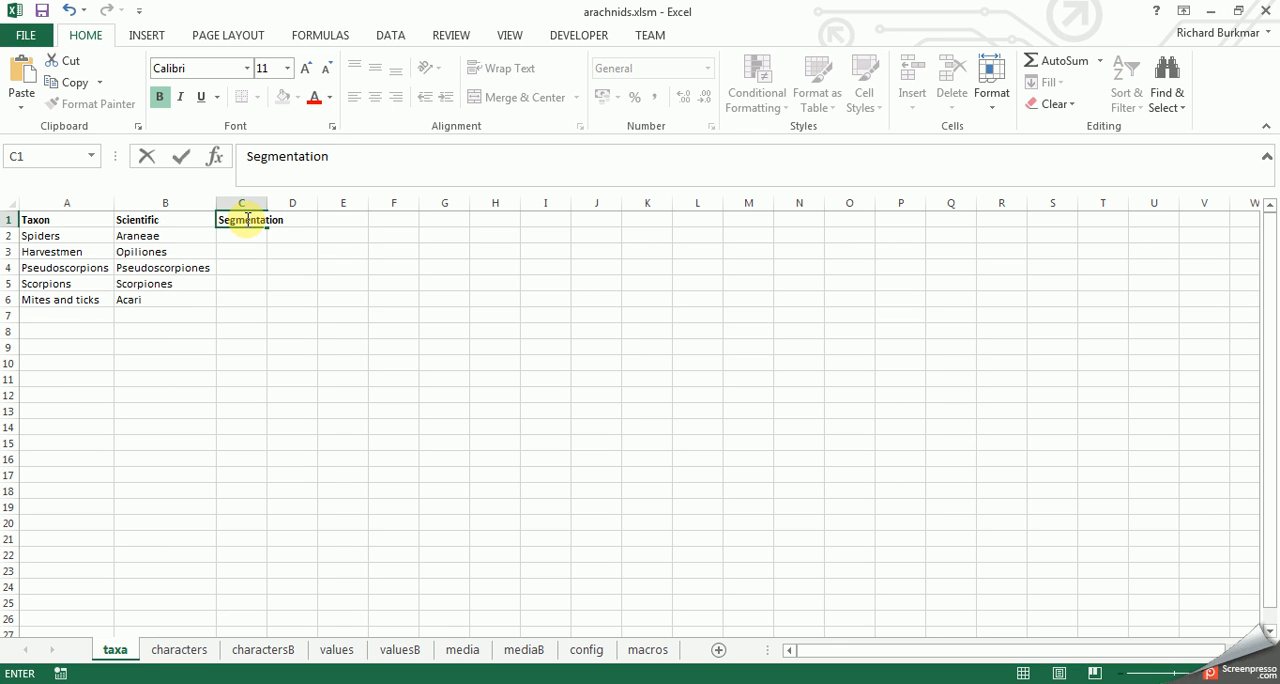
click(223, 315)
click(236, 234)
click(235, 218)
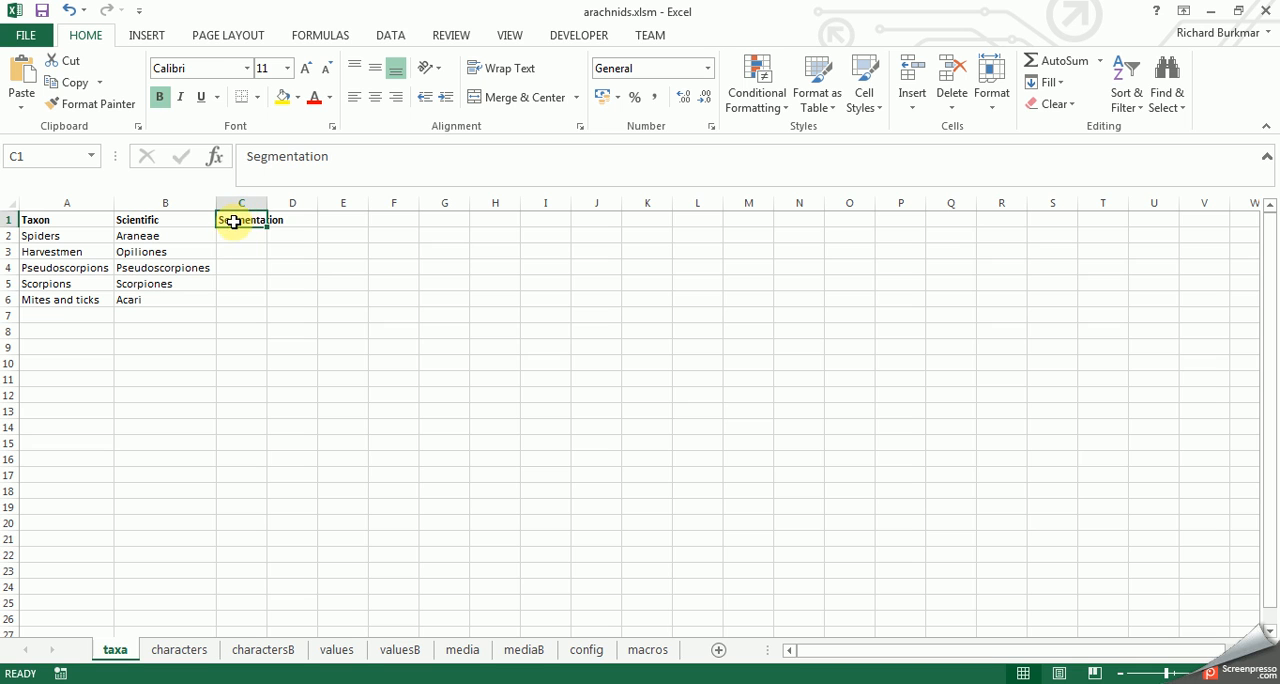
click(230, 265)
- Set Segmentation to "no" for Spiders and "yes | no" for Harvestmen
click(234, 234)
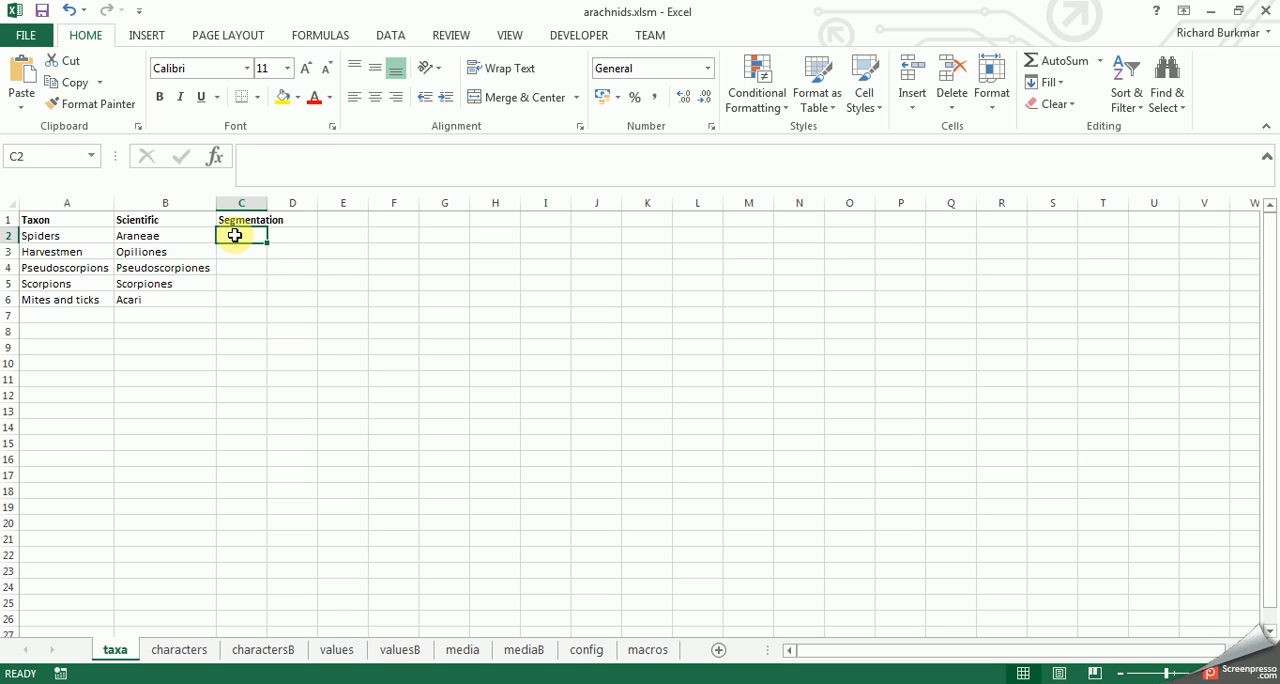
text(no)
key(Return)
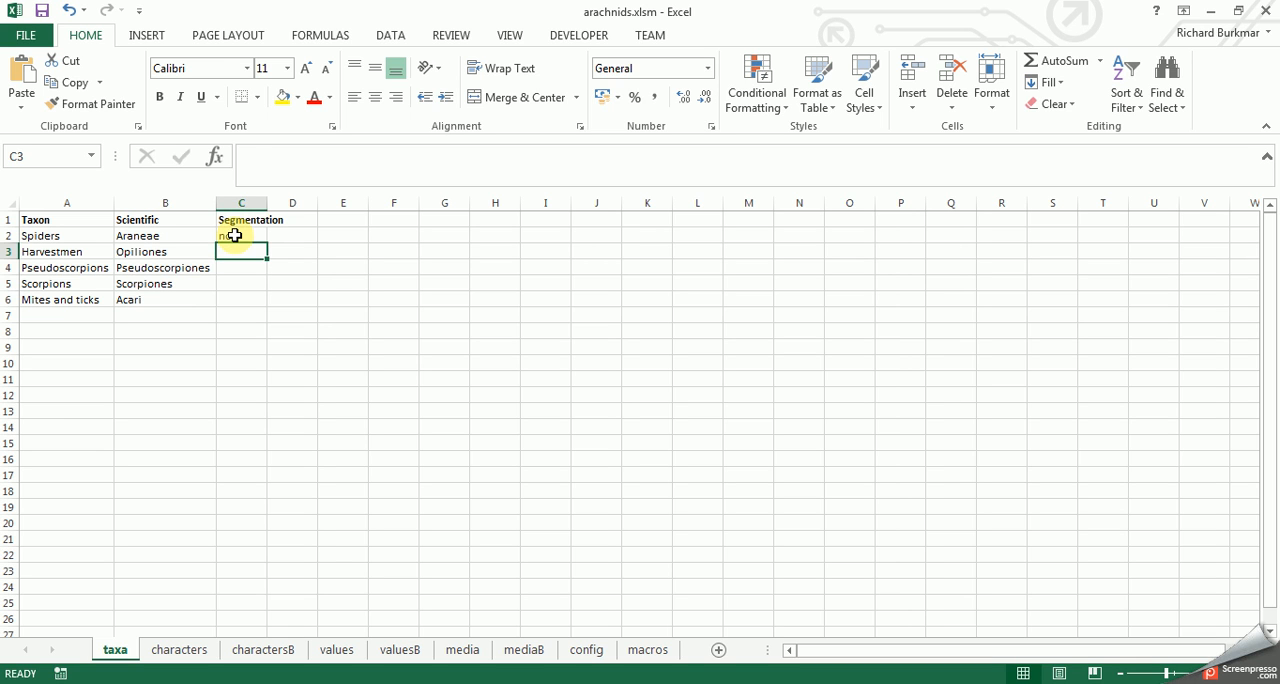
text(yes)
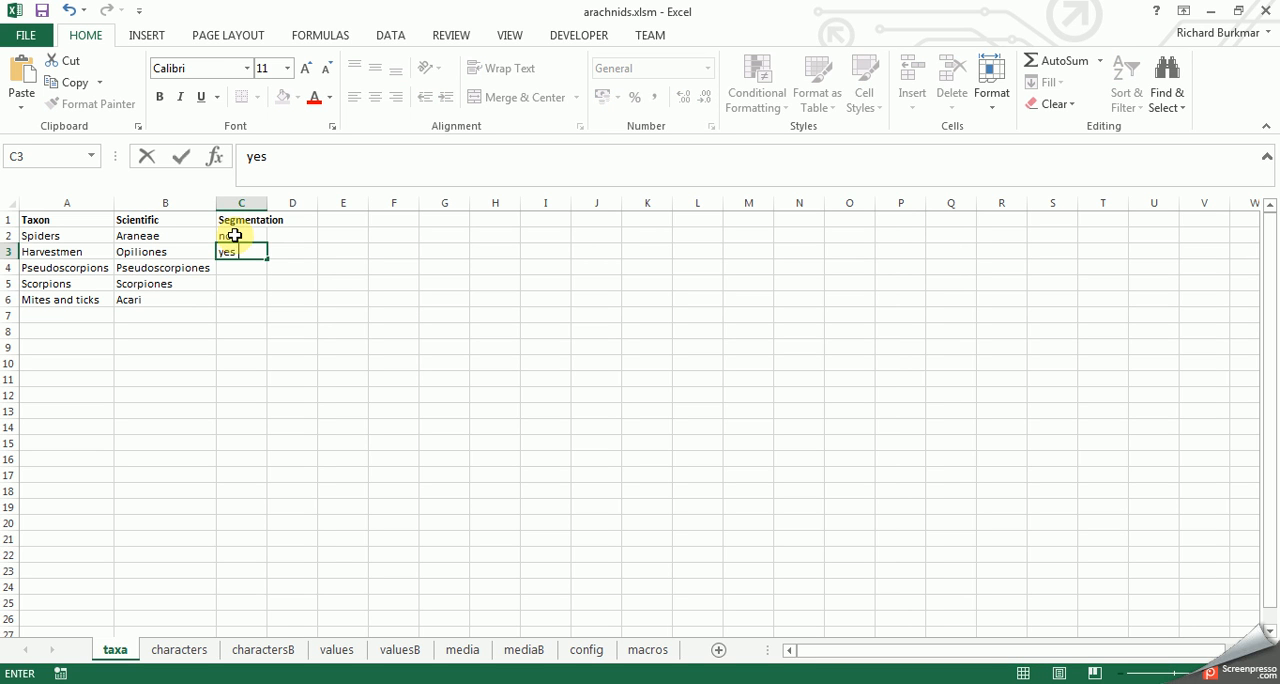
text( | no)
key(Return)
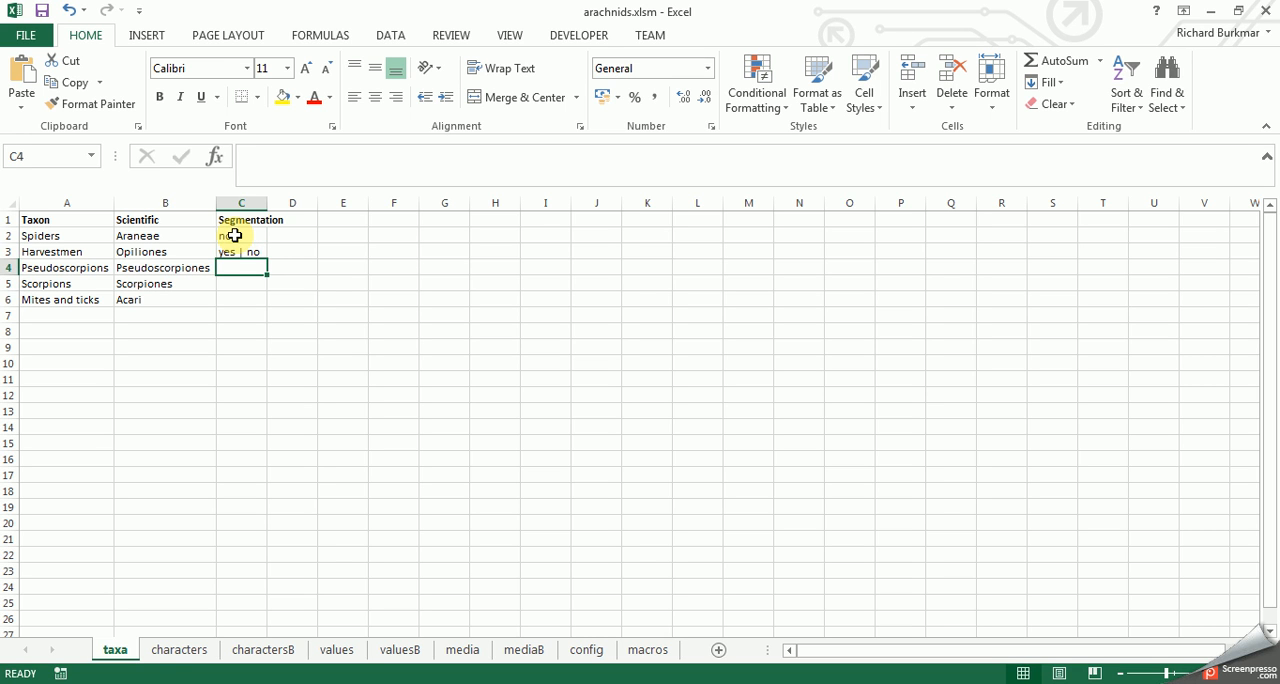
- Set Segmentation to "yes" for Pseudoscorpions and Scorpions, and "no" for Mites and ticks
text(yes)
key(Delete)
key(Return)
text(ye)
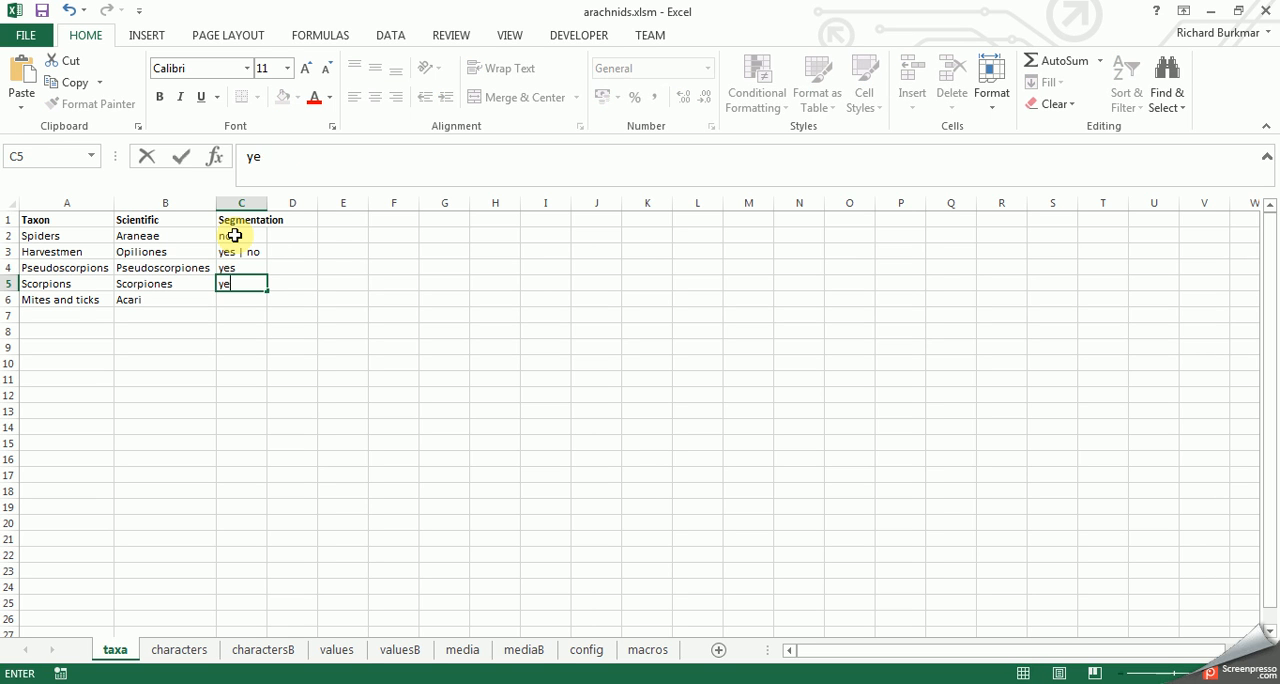
text(s)
key(Return)
text(no)
key(Return)
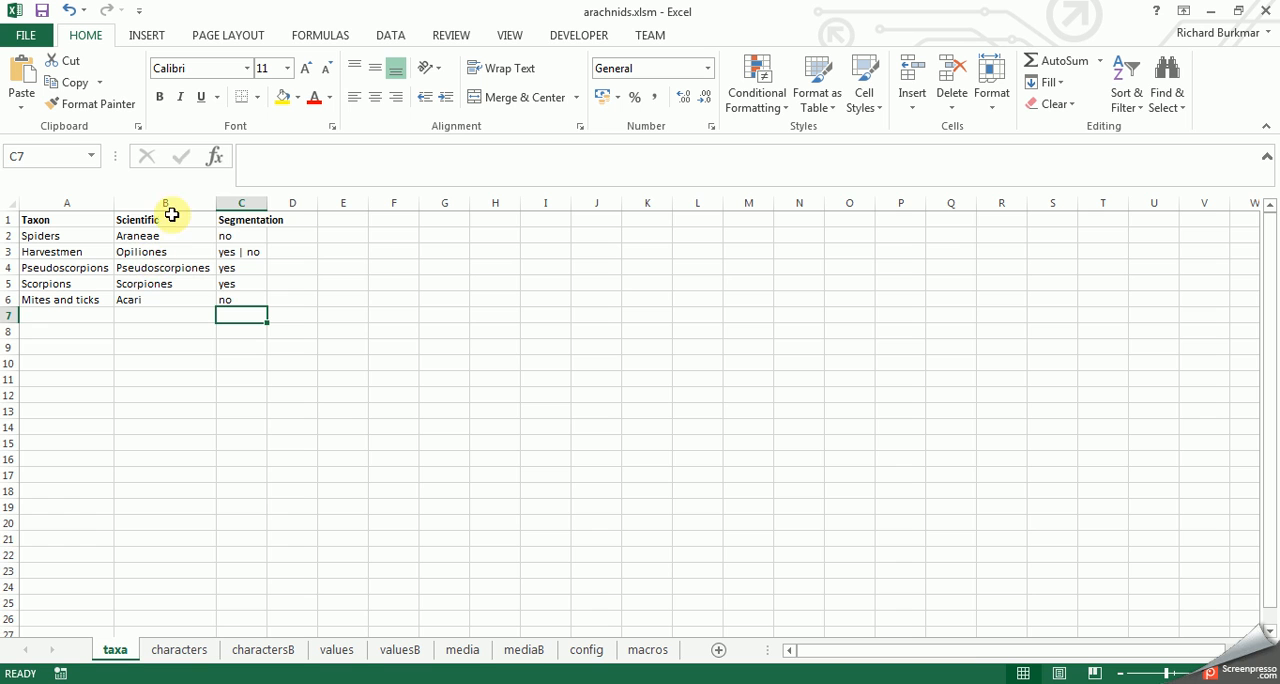
drag(151, 203, 240, 204)
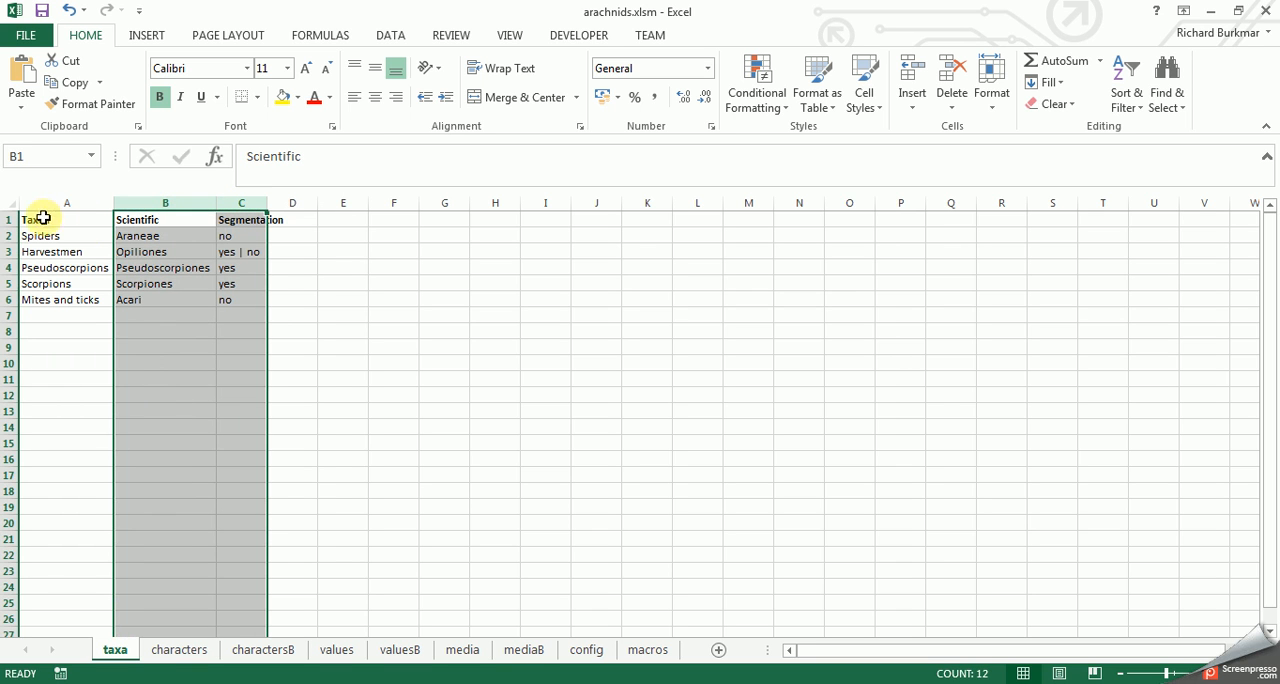
click(163, 655)
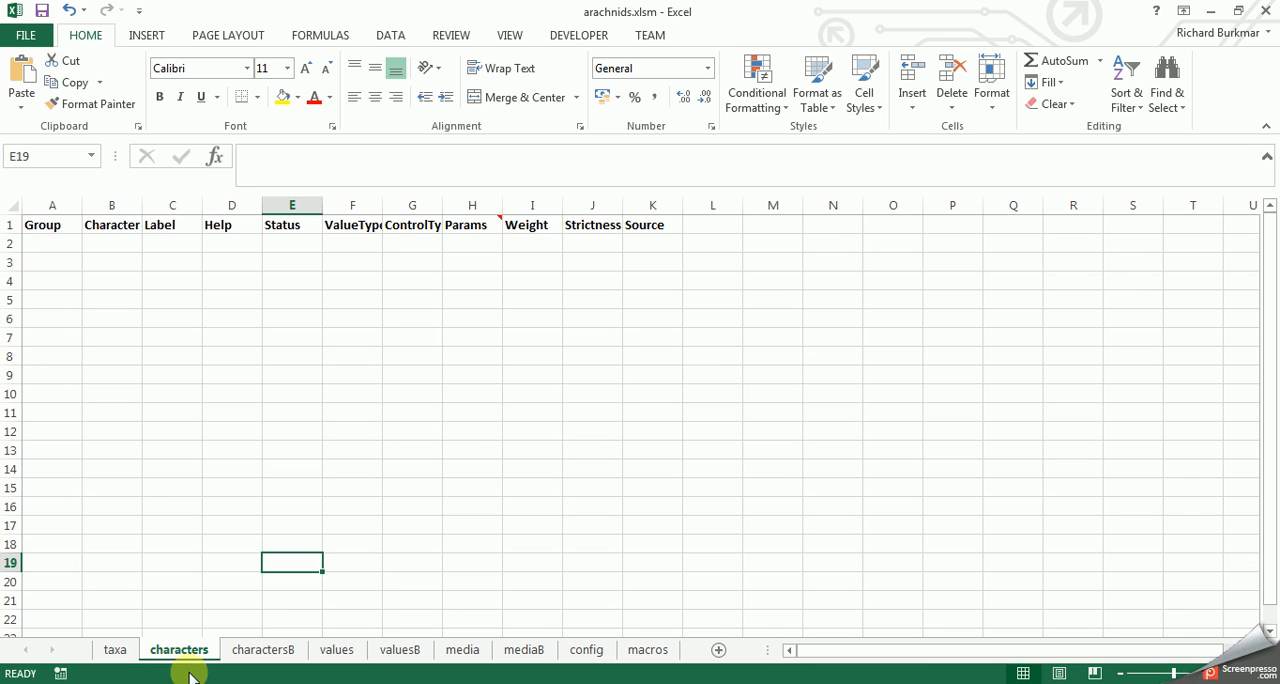
click(115, 652)
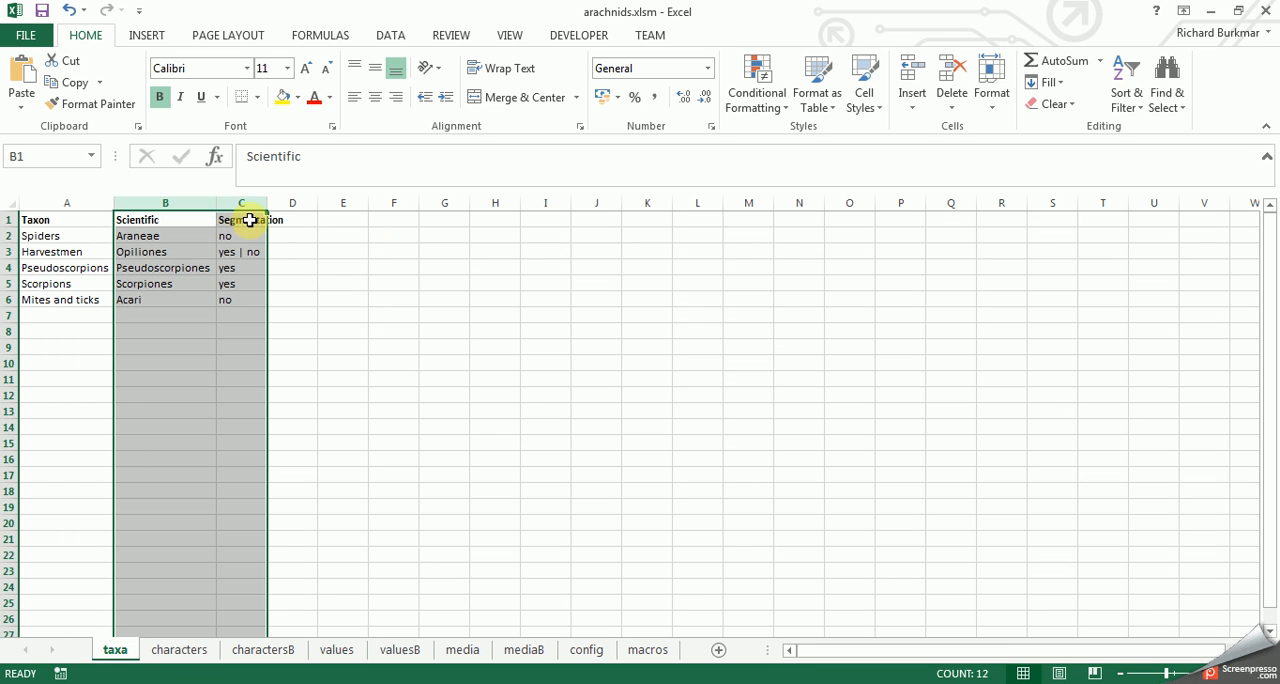
- On the characters sheet, enter Taxon, Scientific and Segmentations in A2:A4 and fit column A's width to its contents
click(178, 650)
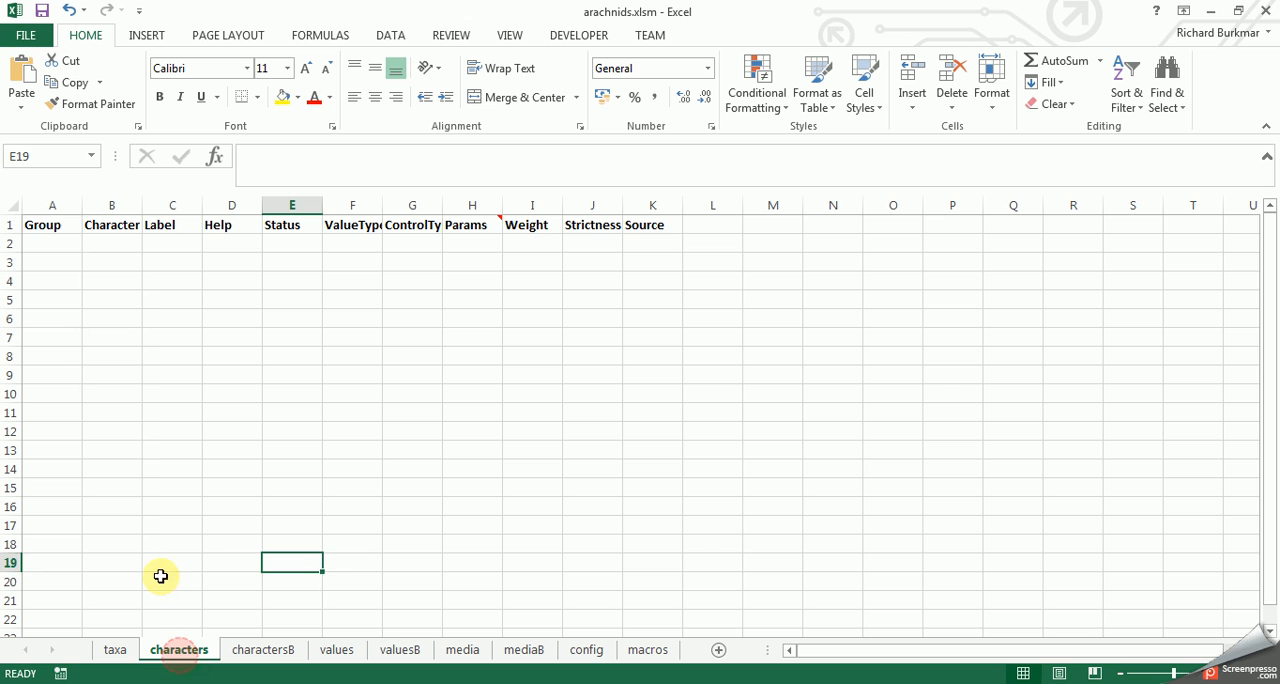
click(46, 240)
text(Taxon)
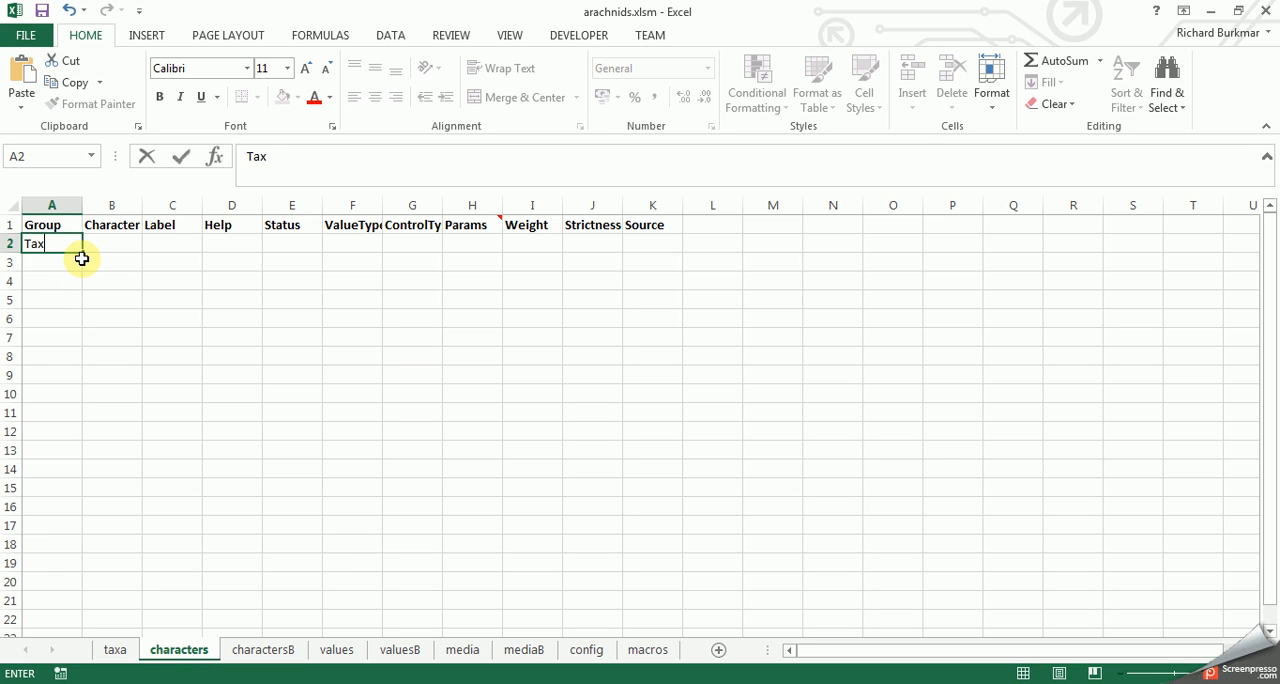
key(Return)
text(Scientific)
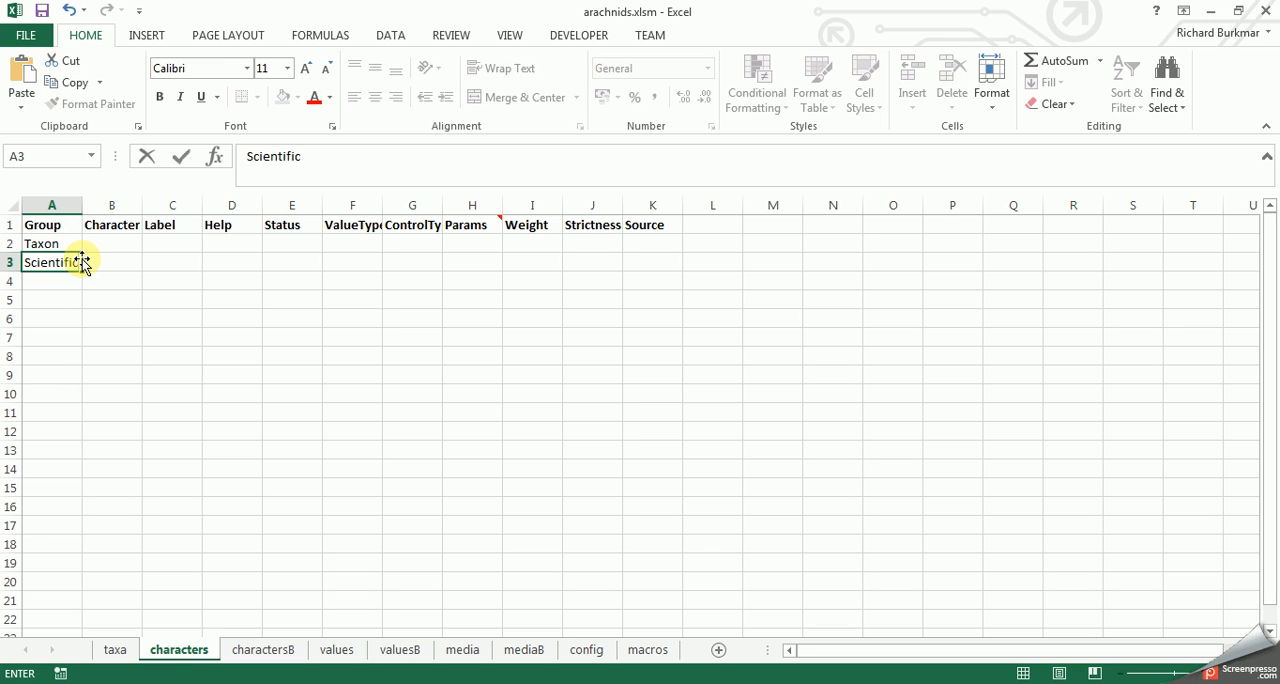
key(Return)
text(Segmentations)
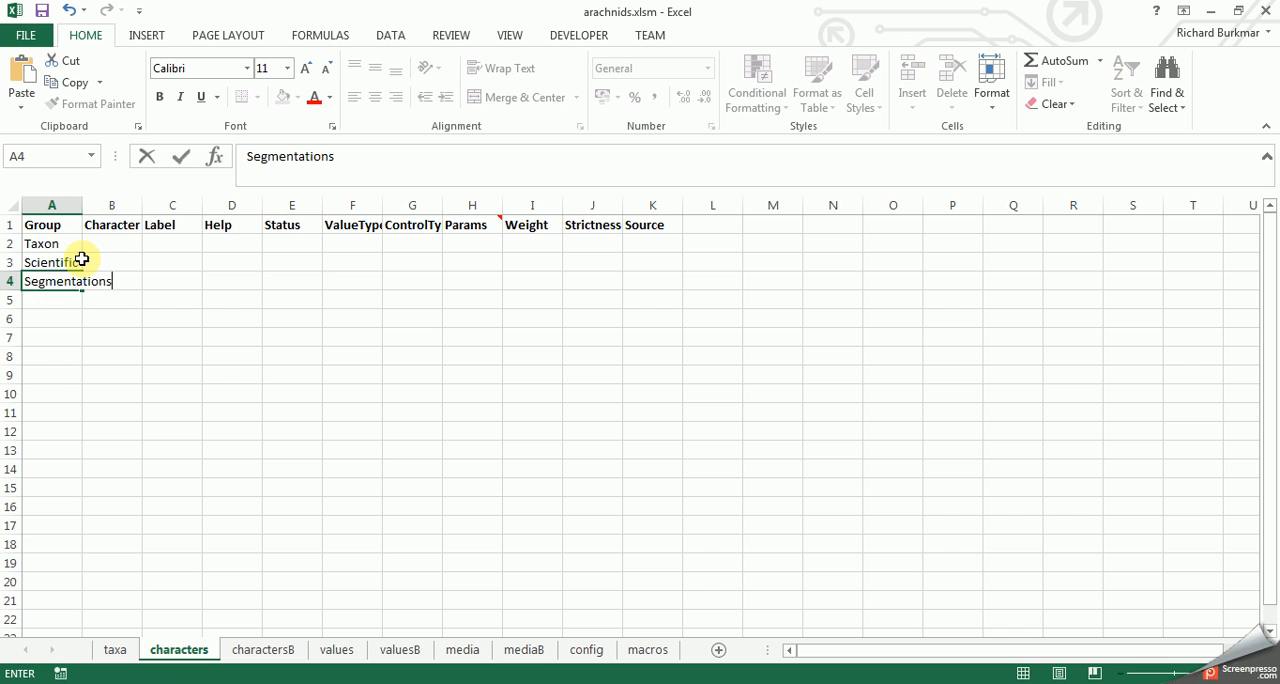
click(85, 261)
double_click(82, 205)
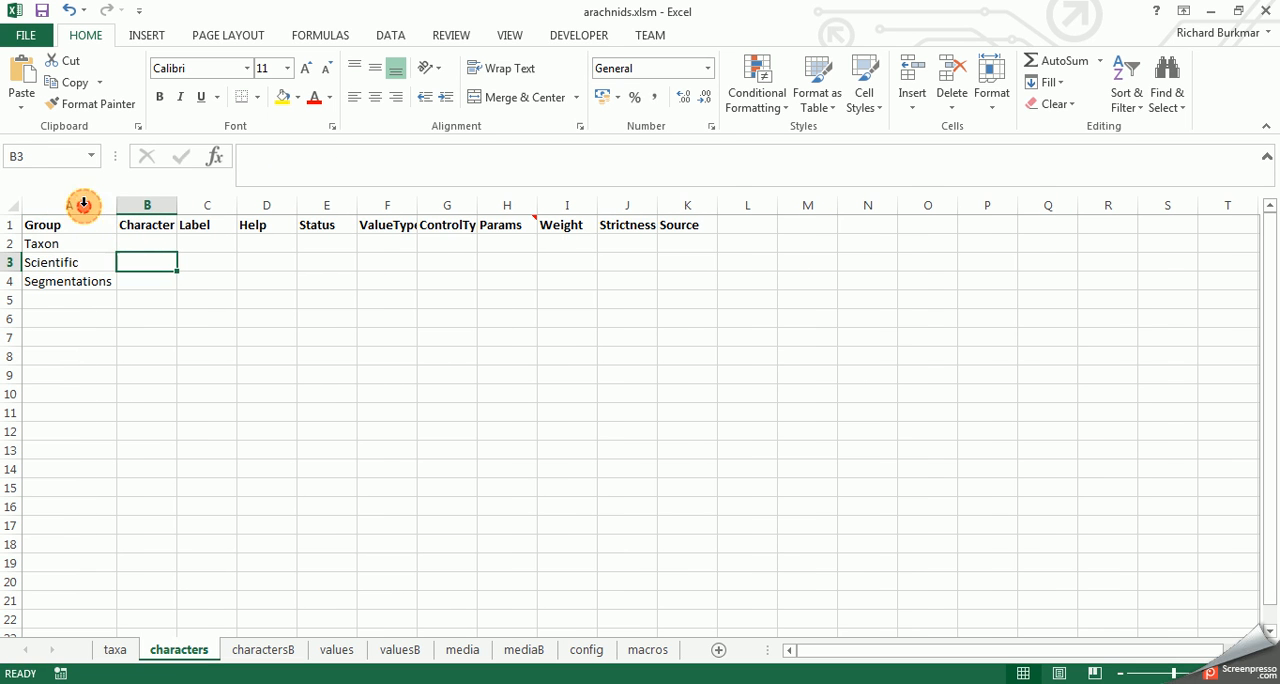
- Move the three character names from the Group column to B2:B4 under Character and fit that column's width
drag(60, 241, 66, 291)
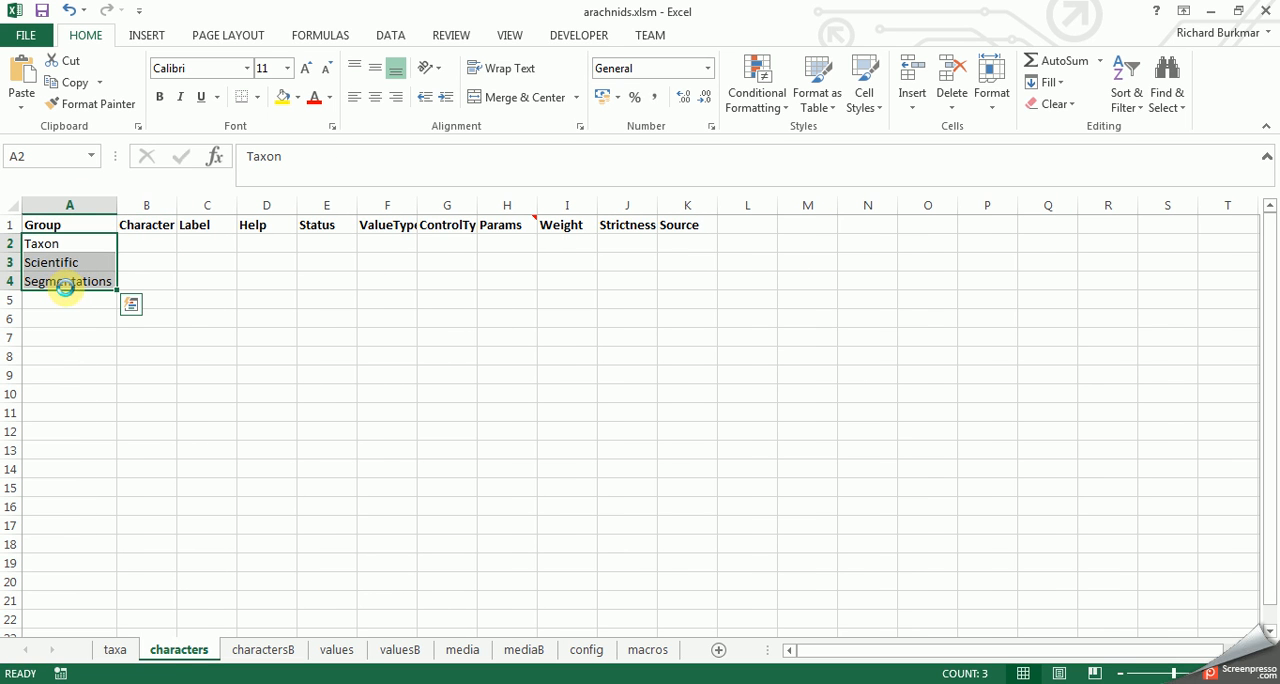
key(ctrl+x)
click(155, 246)
key(Return)
click(155, 319)
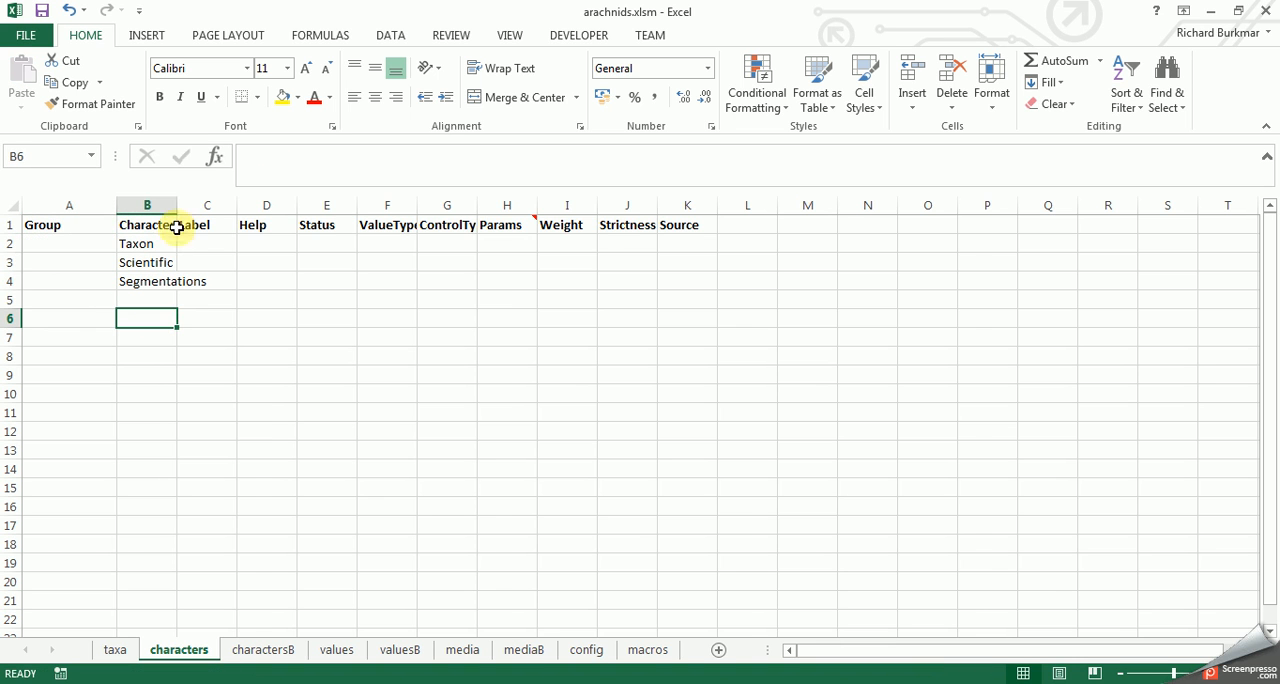
double_click(177, 205)
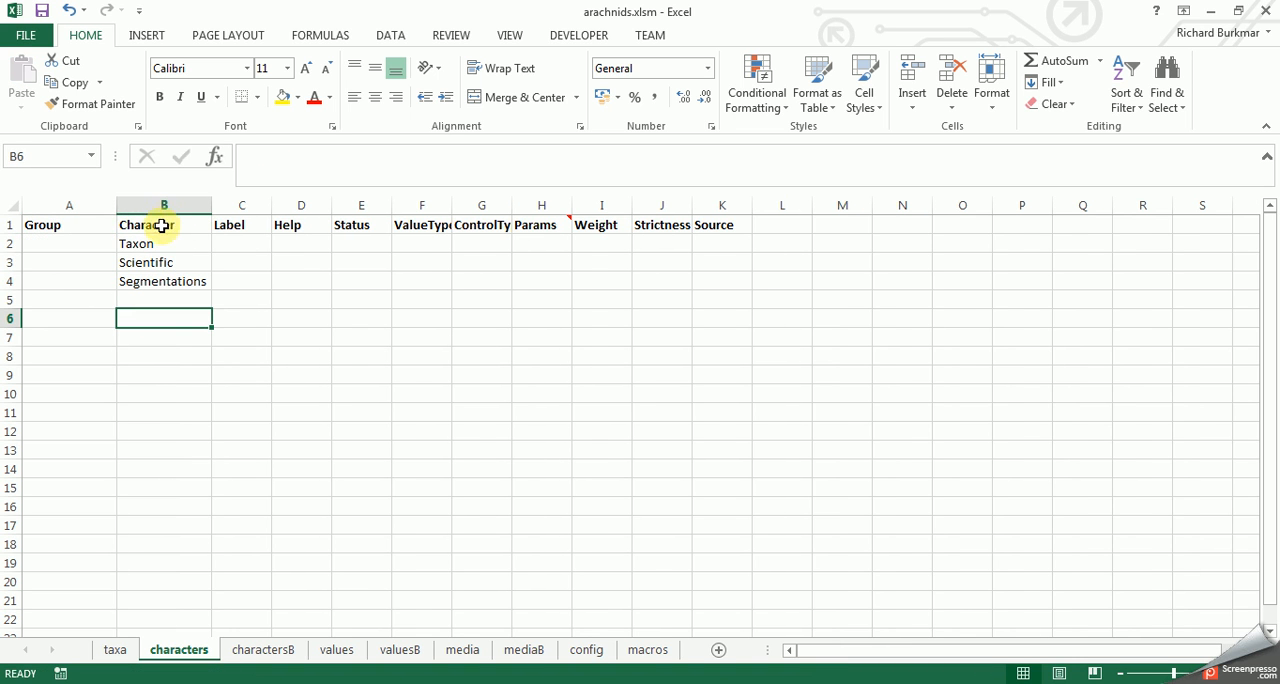
- Set Group to "None" for the Taxon, Scientific and Segmentations characters
click(67, 240)
text(None)
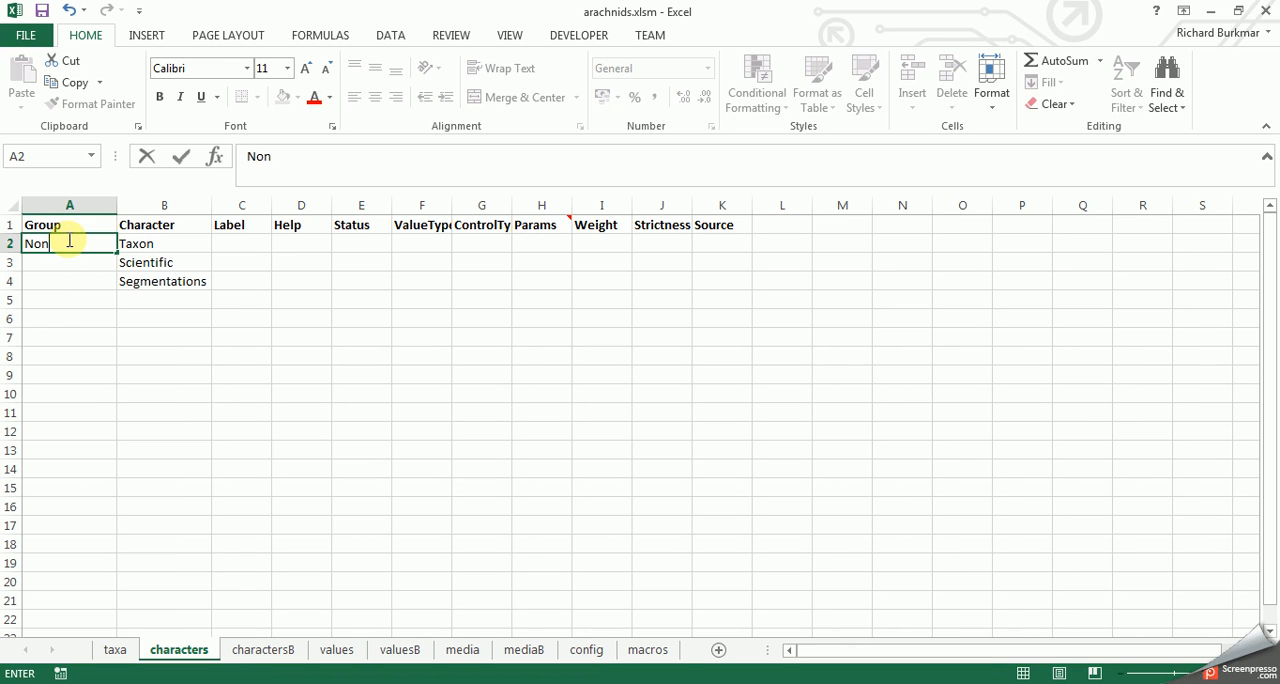
key(Return)
text(no)
key(BackSpace)
key(BackSpace)
key(BackSpace)
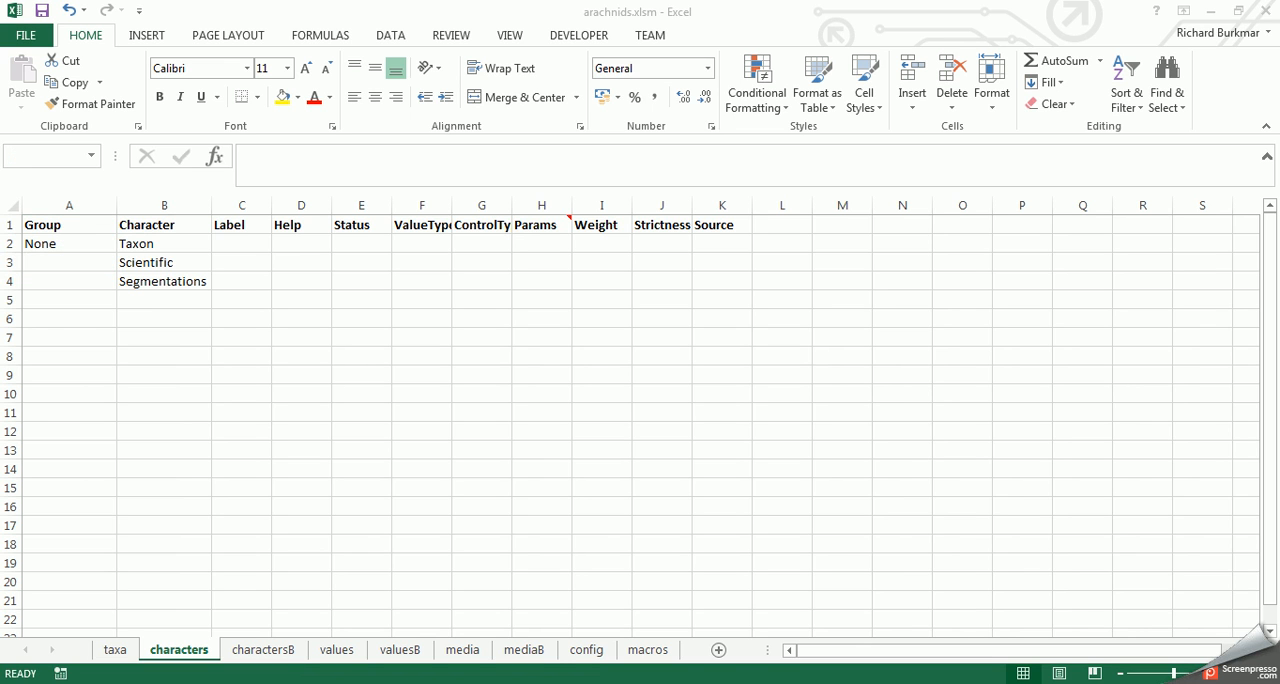
click(55, 256)
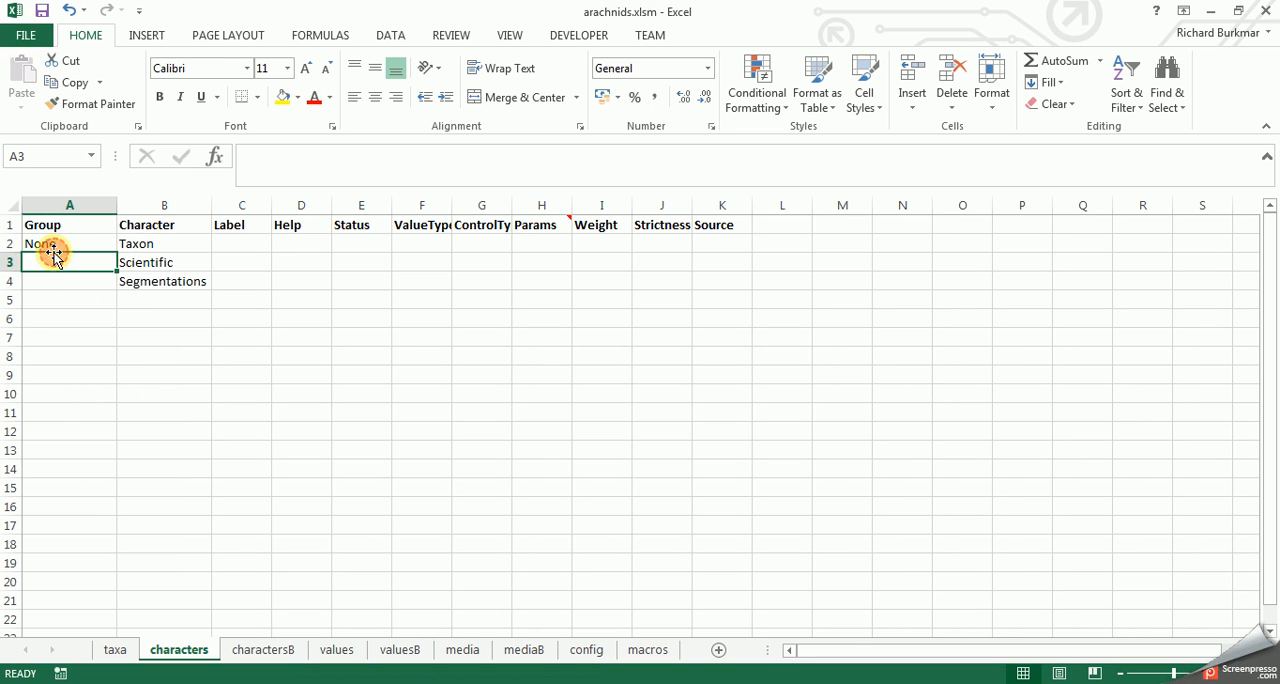
text(None)
key(Return)
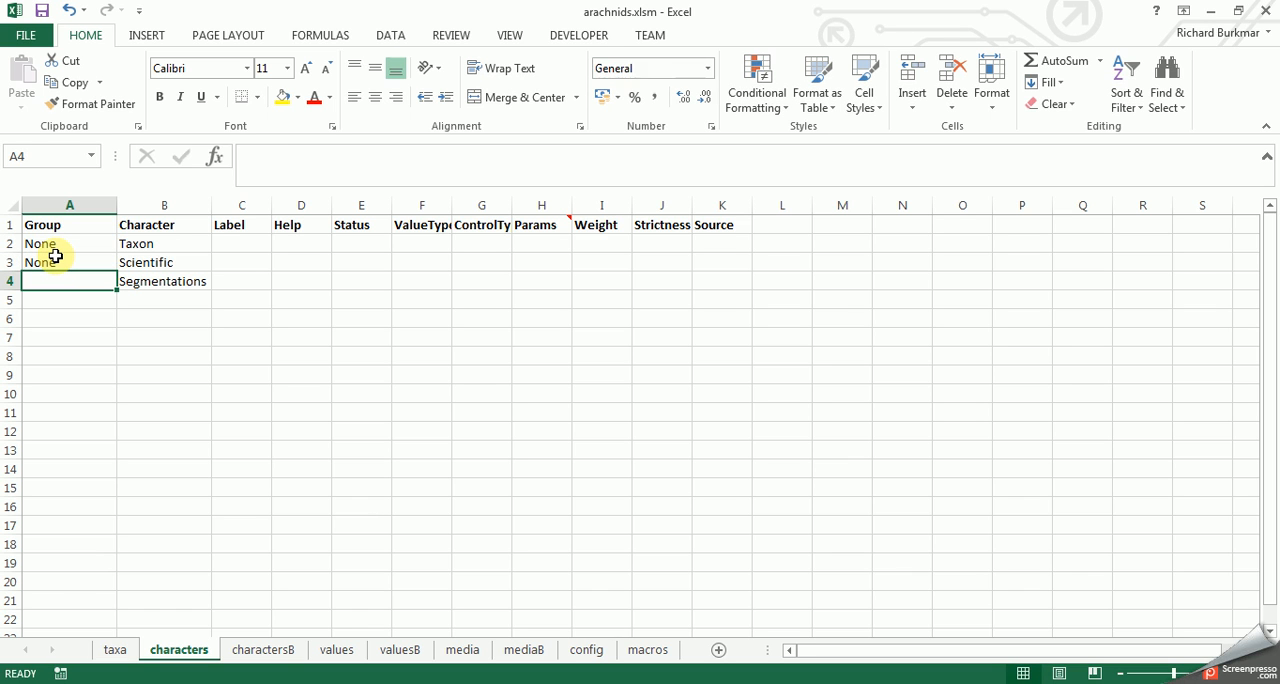
text(None)
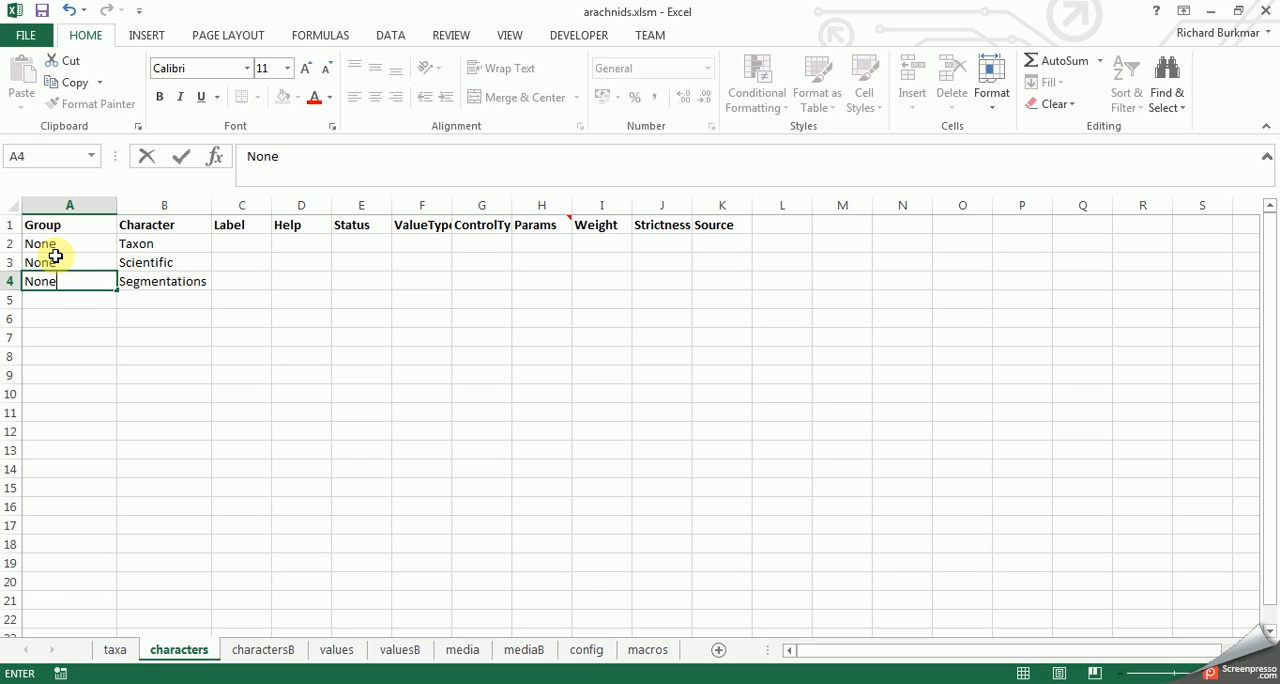
click(255, 376)
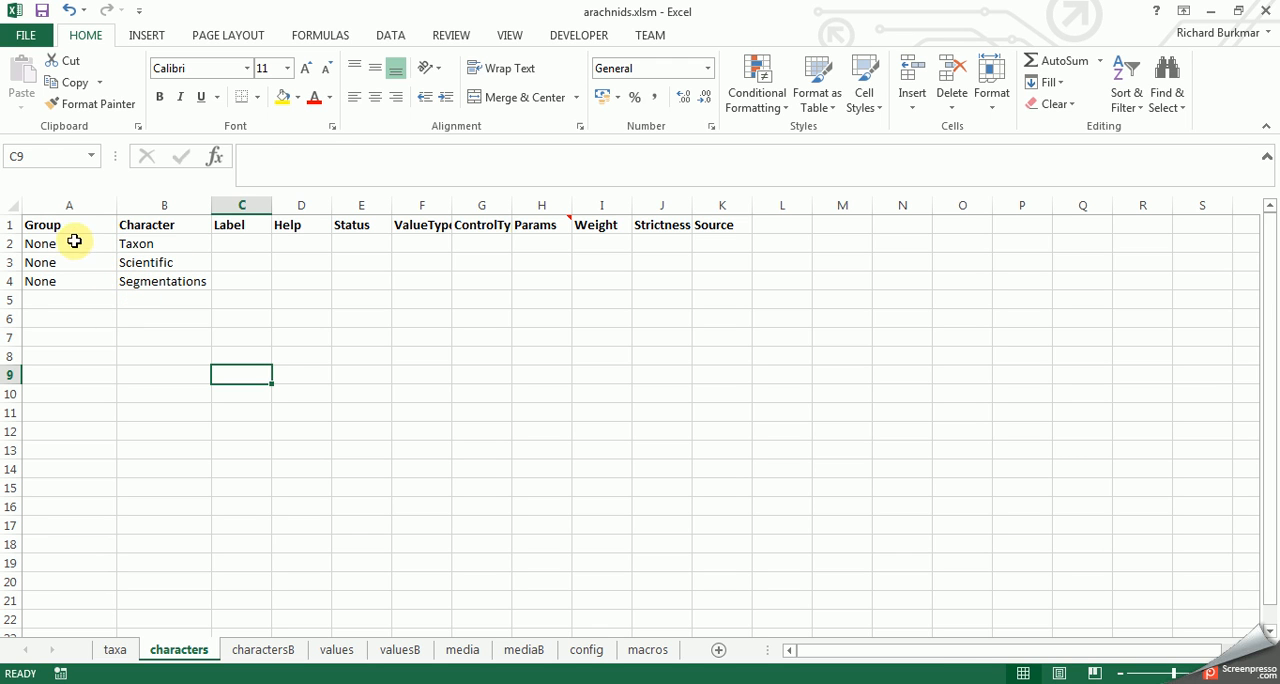
click(11, 242)
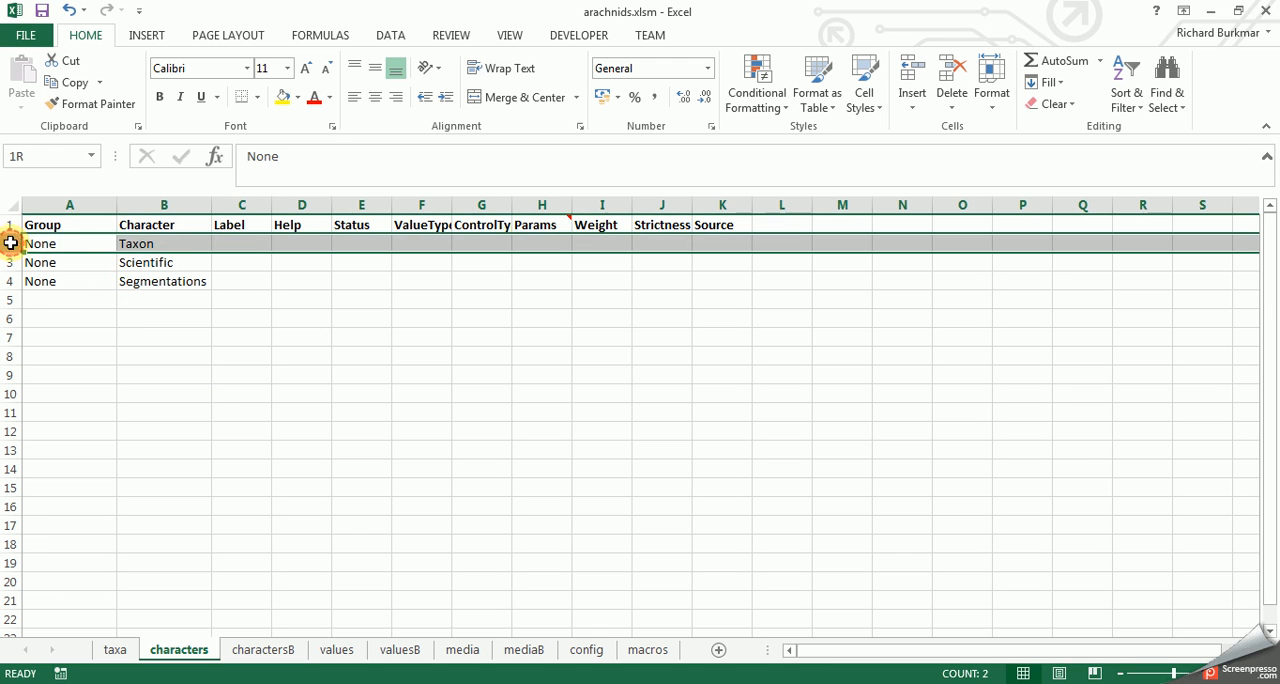
click(145, 243)
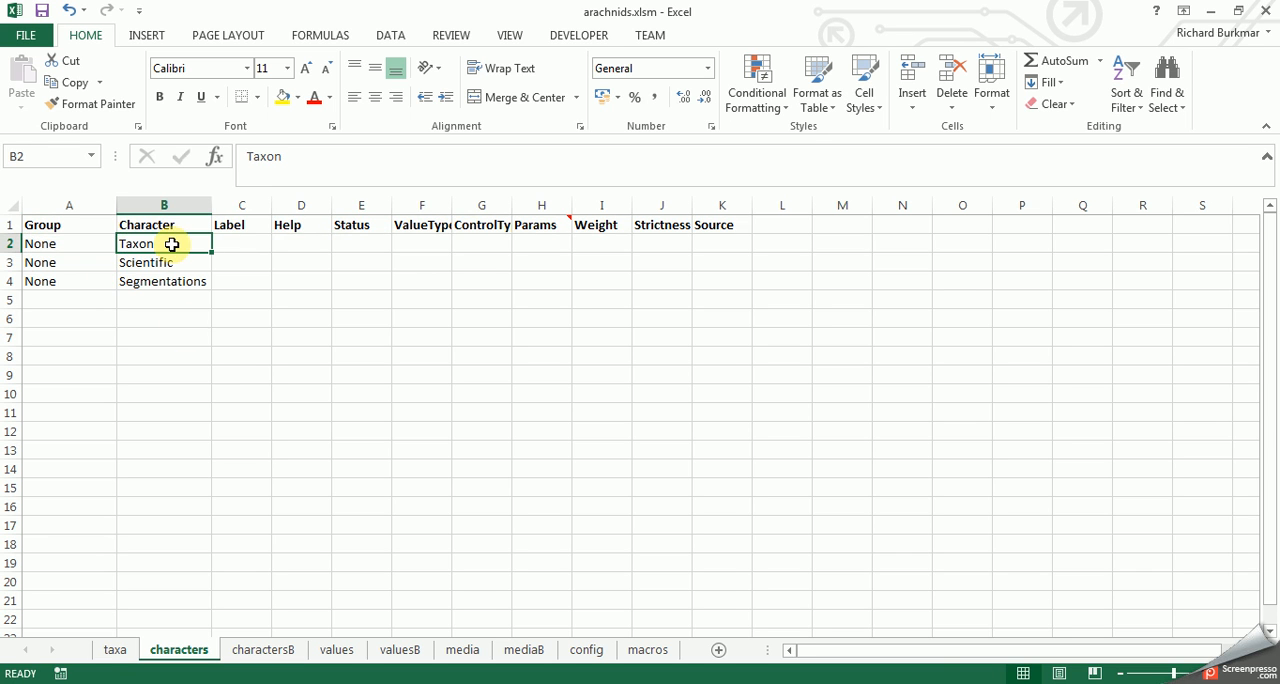
click(115, 650)
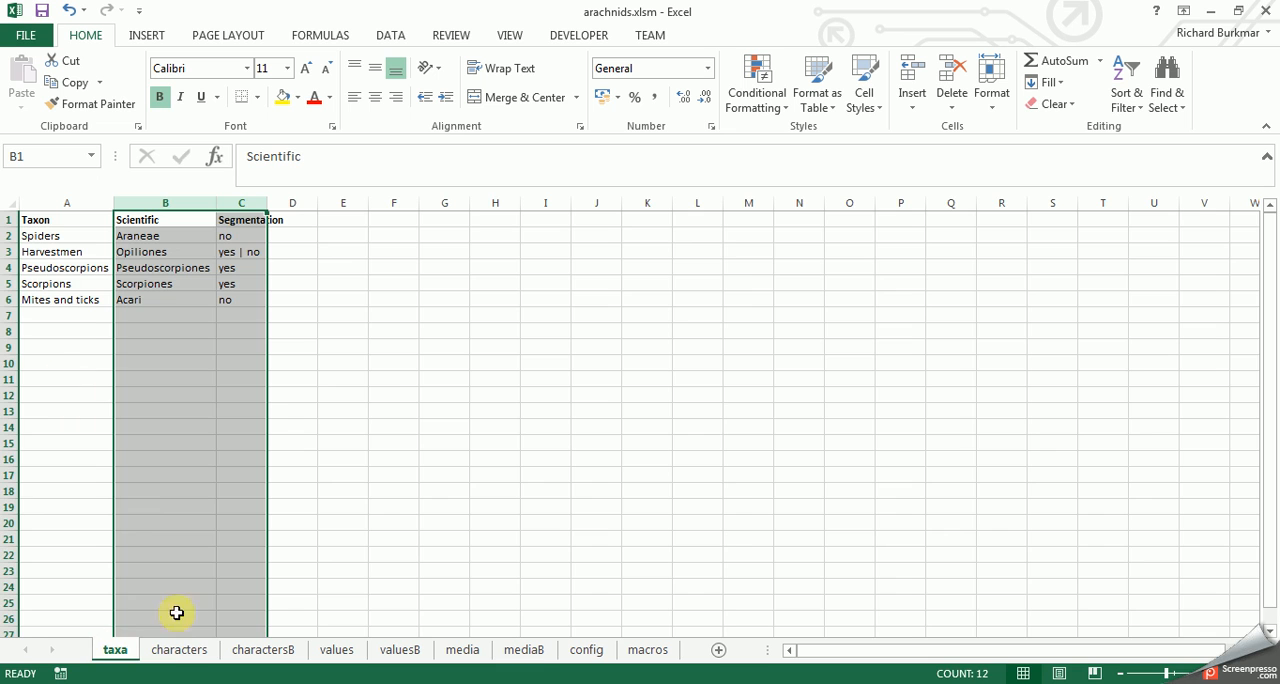
click(175, 649)
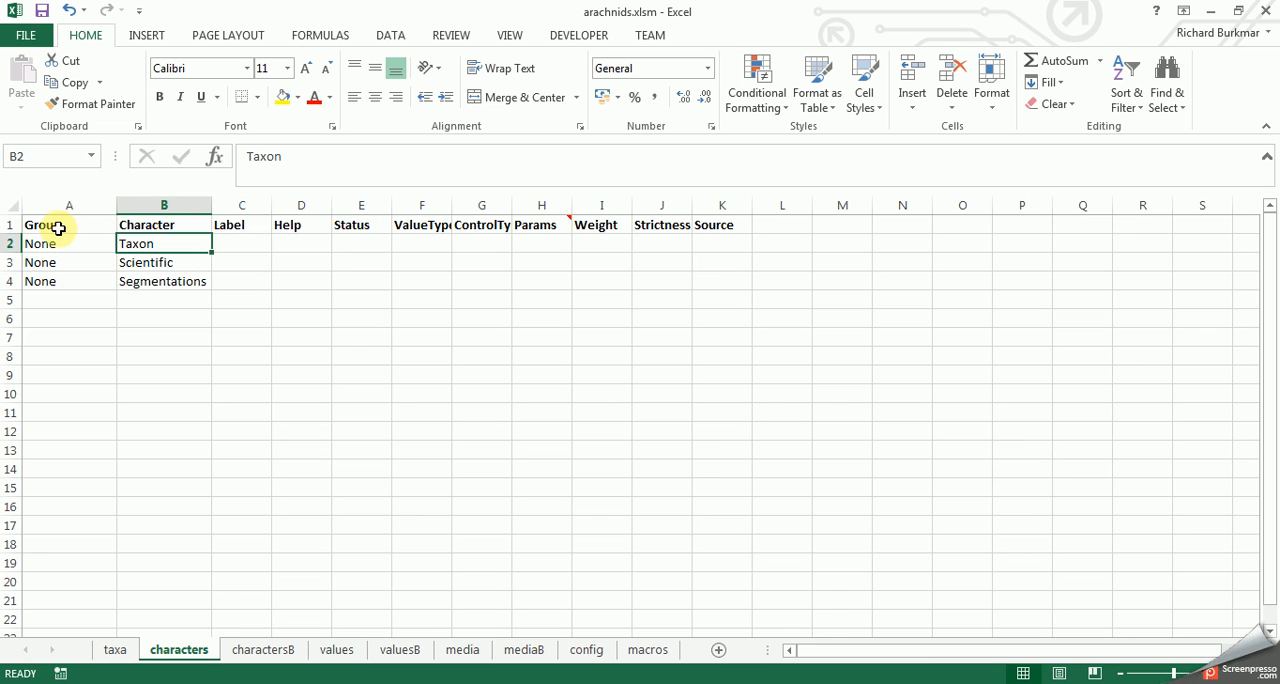
click(12, 243)
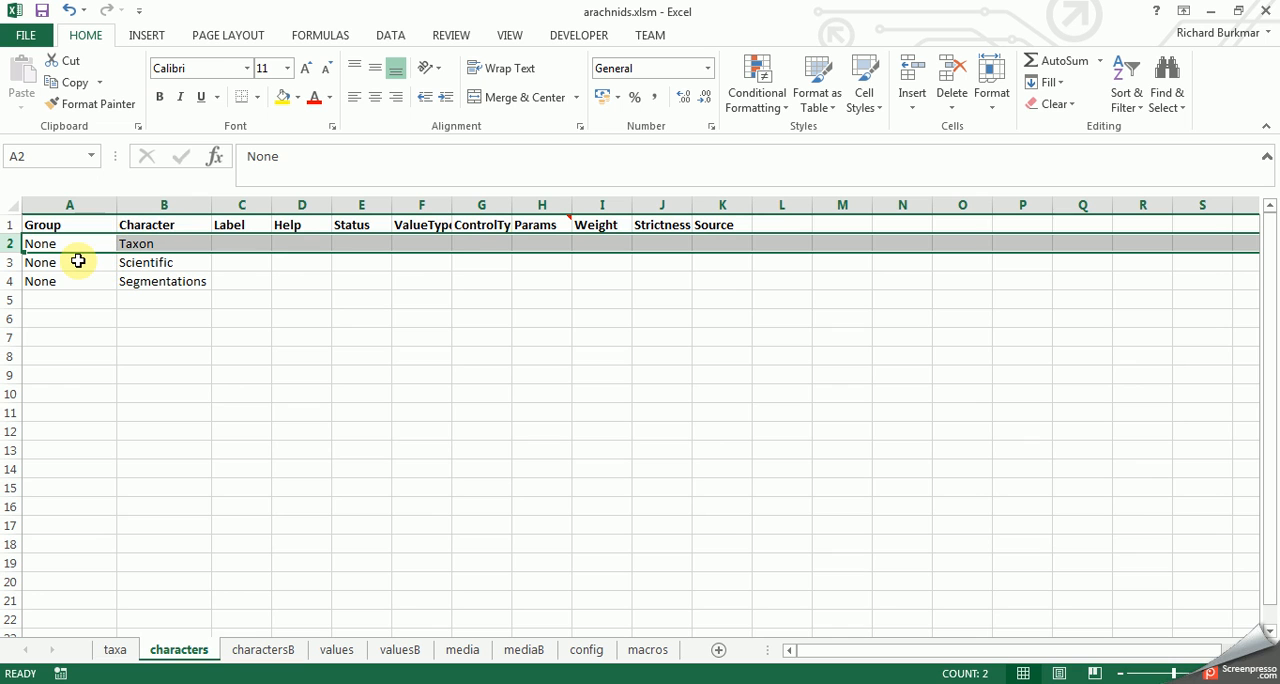
- Label Scientific as "Scientific name" and Segmentations as "Body segmentation", and widen the Label column to show both
click(134, 264)
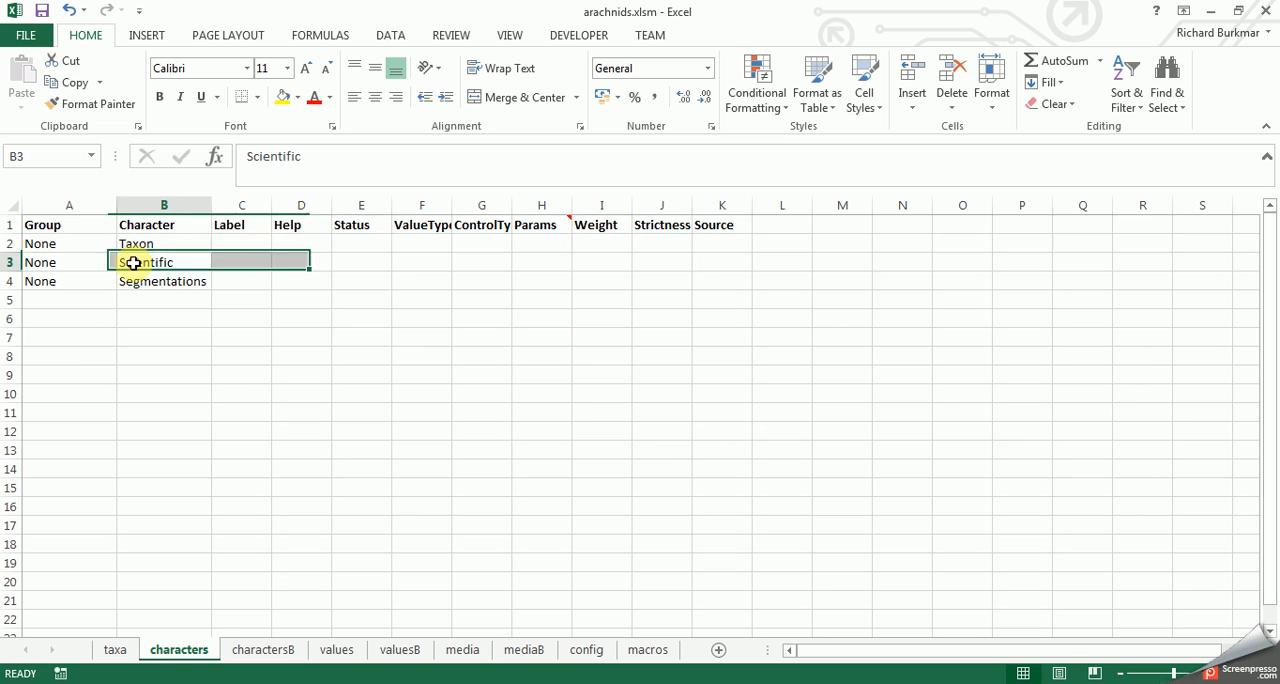
click(220, 262)
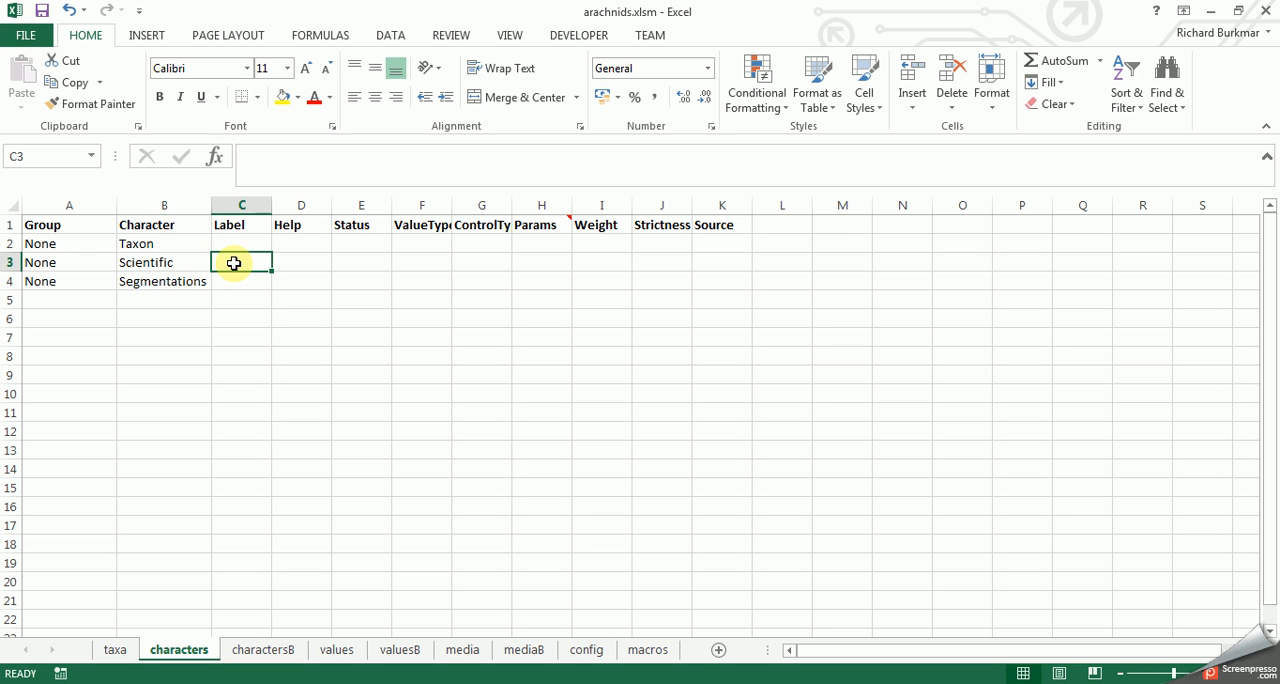
text(Scientific name)
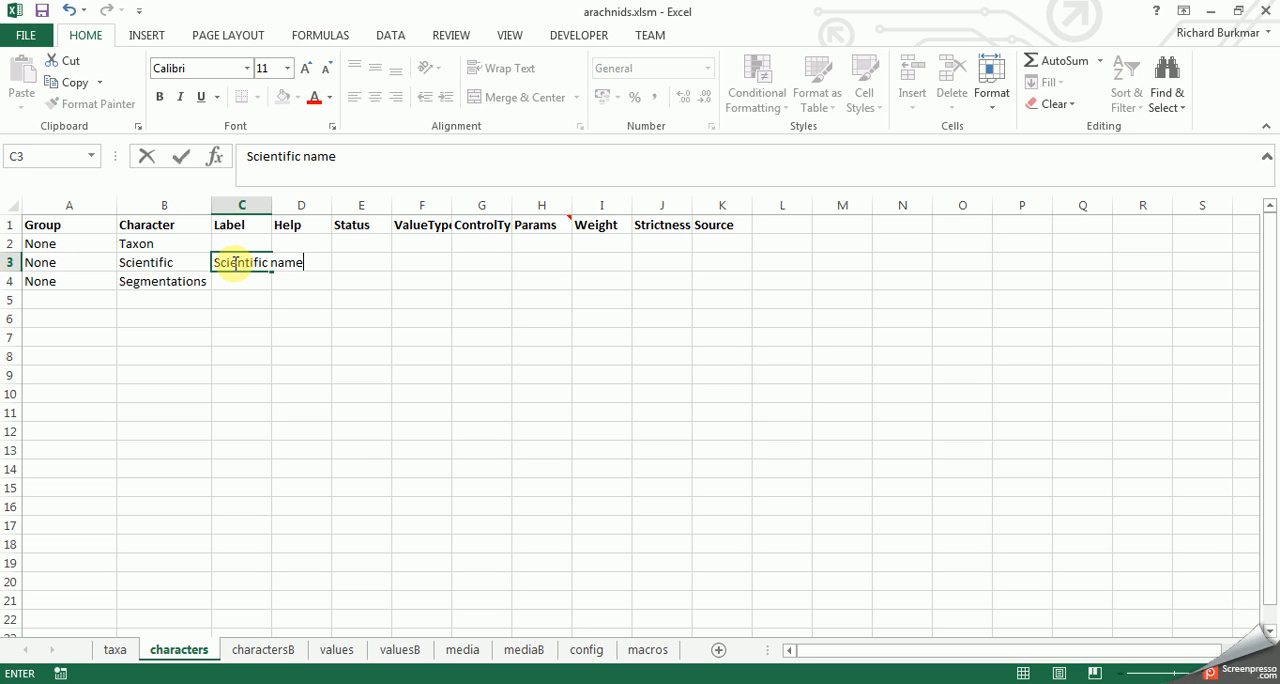
click(236, 278)
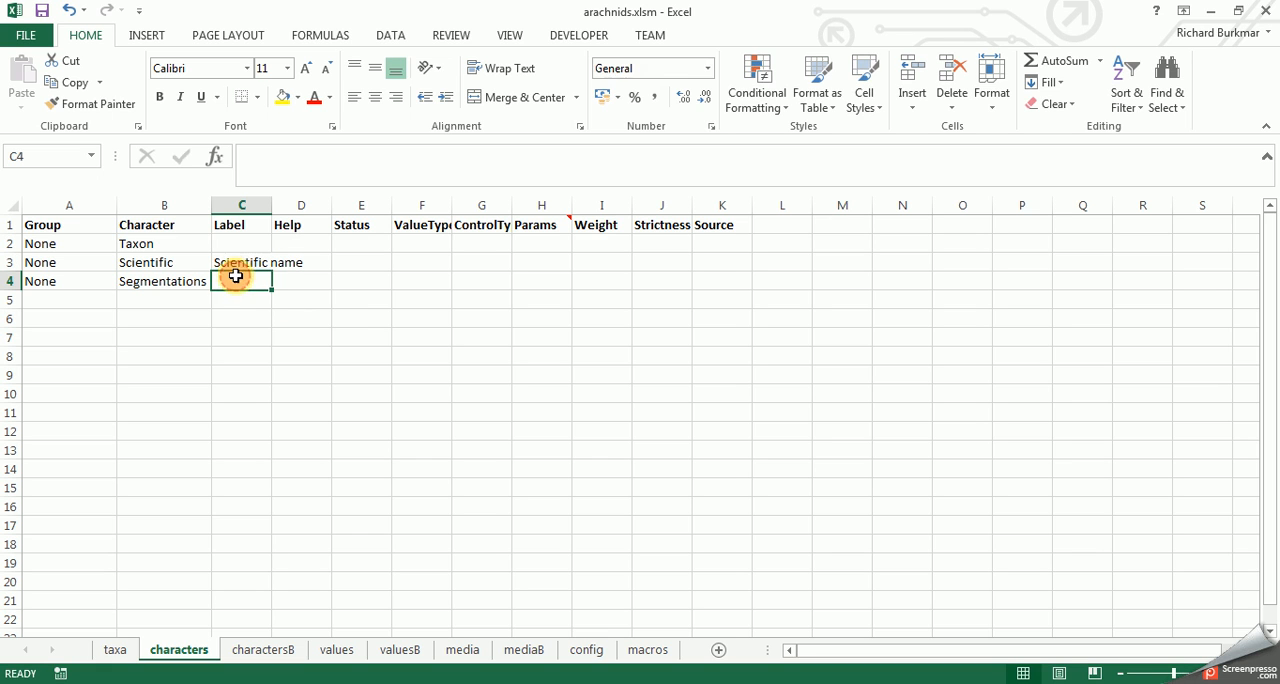
double_click(236, 278)
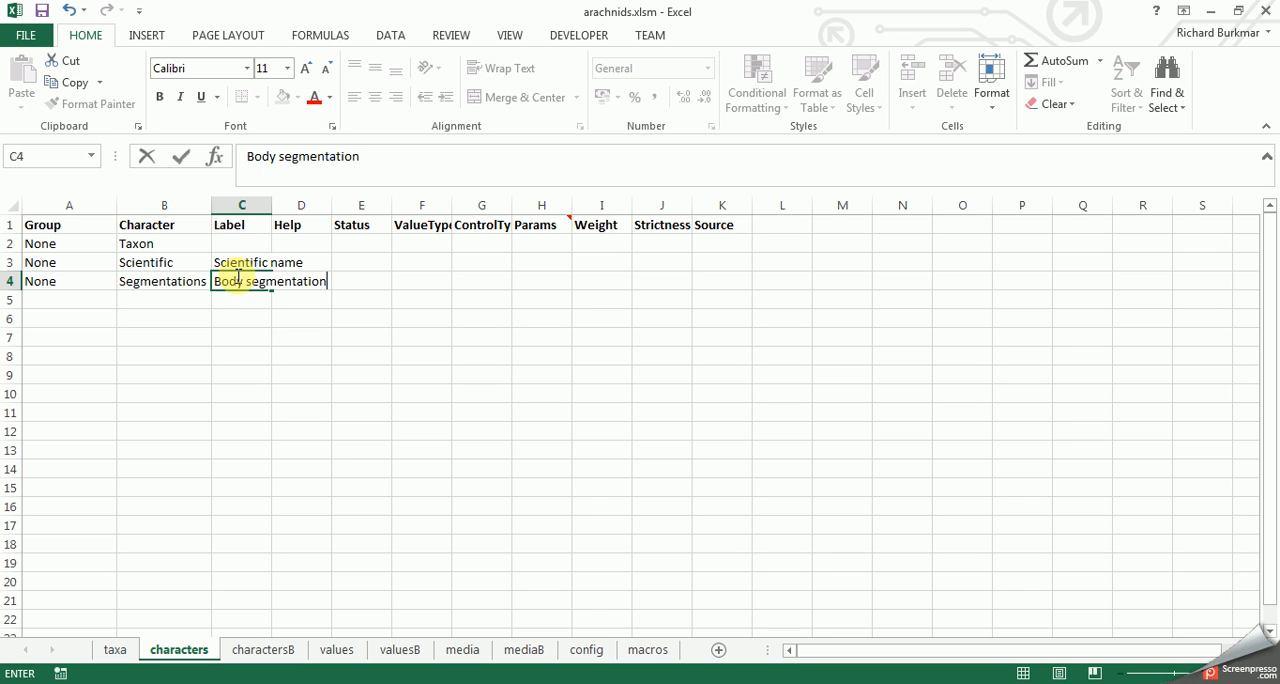
click(298, 226)
drag(272, 205, 332, 205)
click(362, 260)
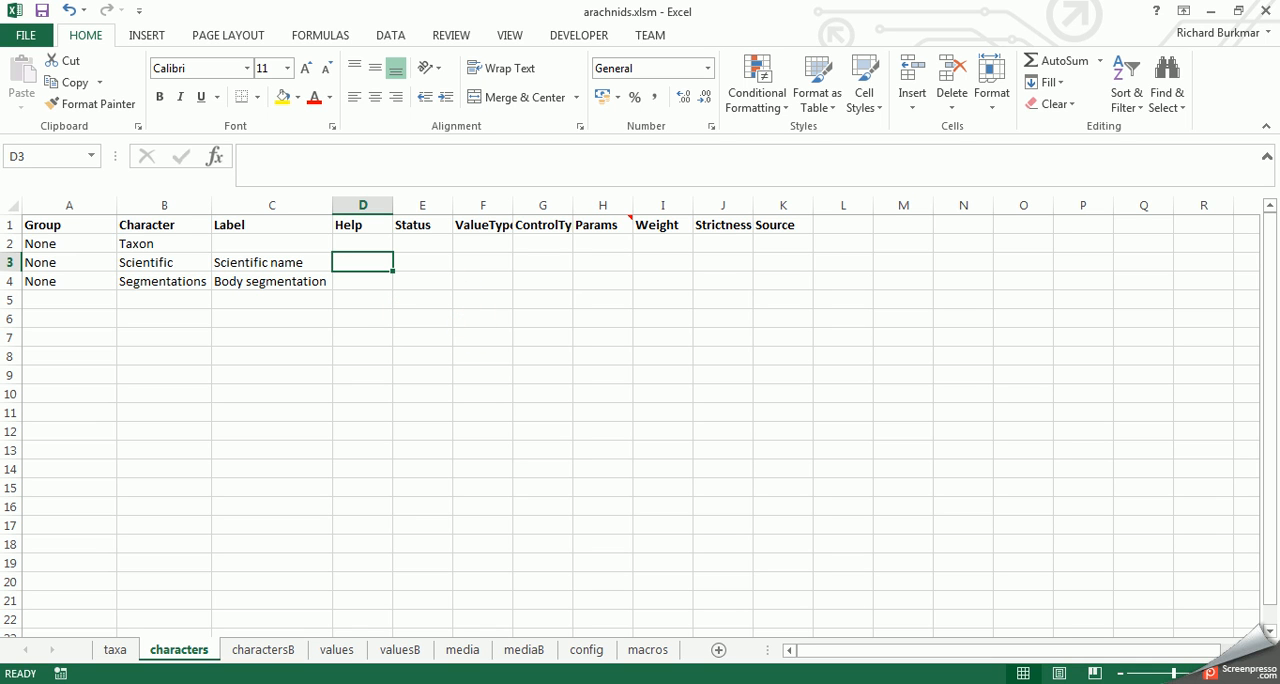
- Set the Status of the Segmentations character to "key"
click(422, 206)
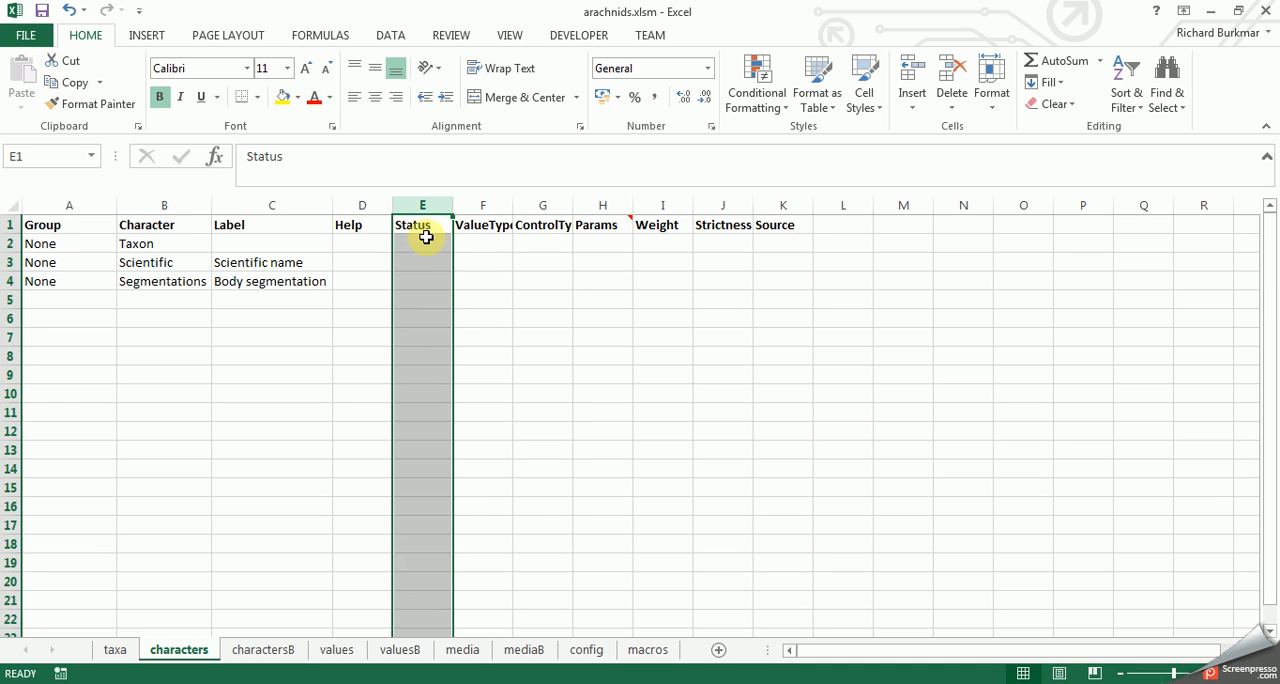
click(428, 246)
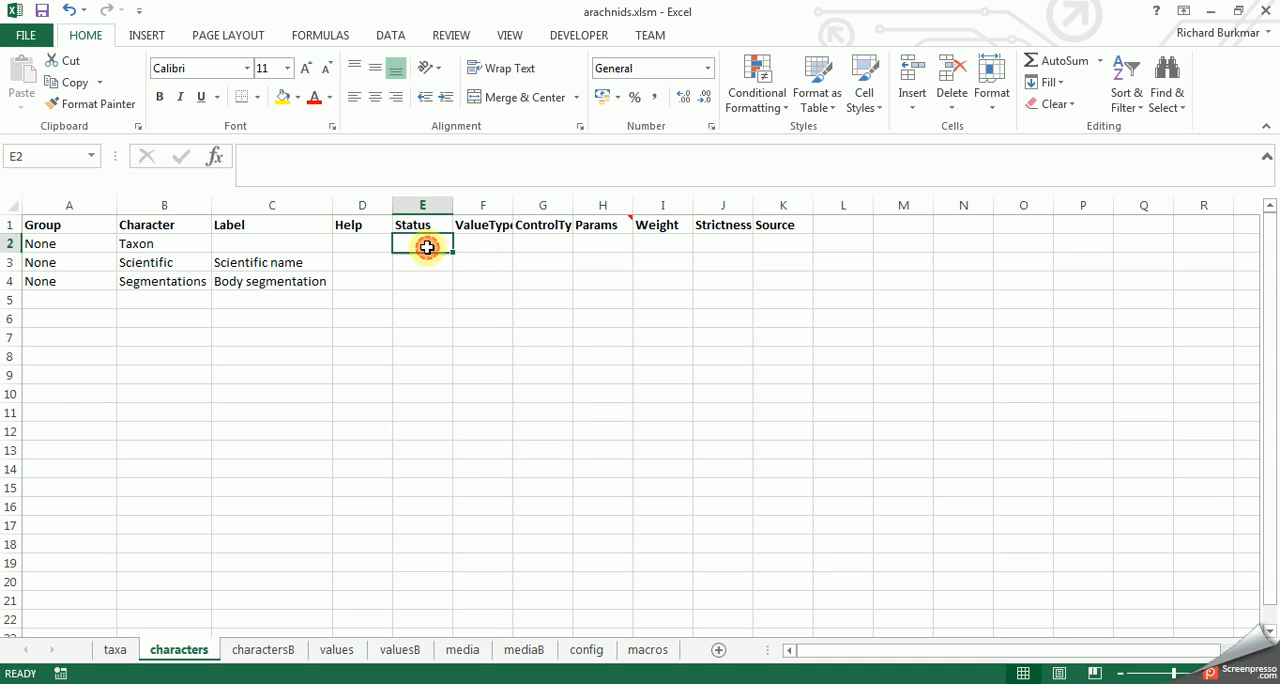
click(425, 263)
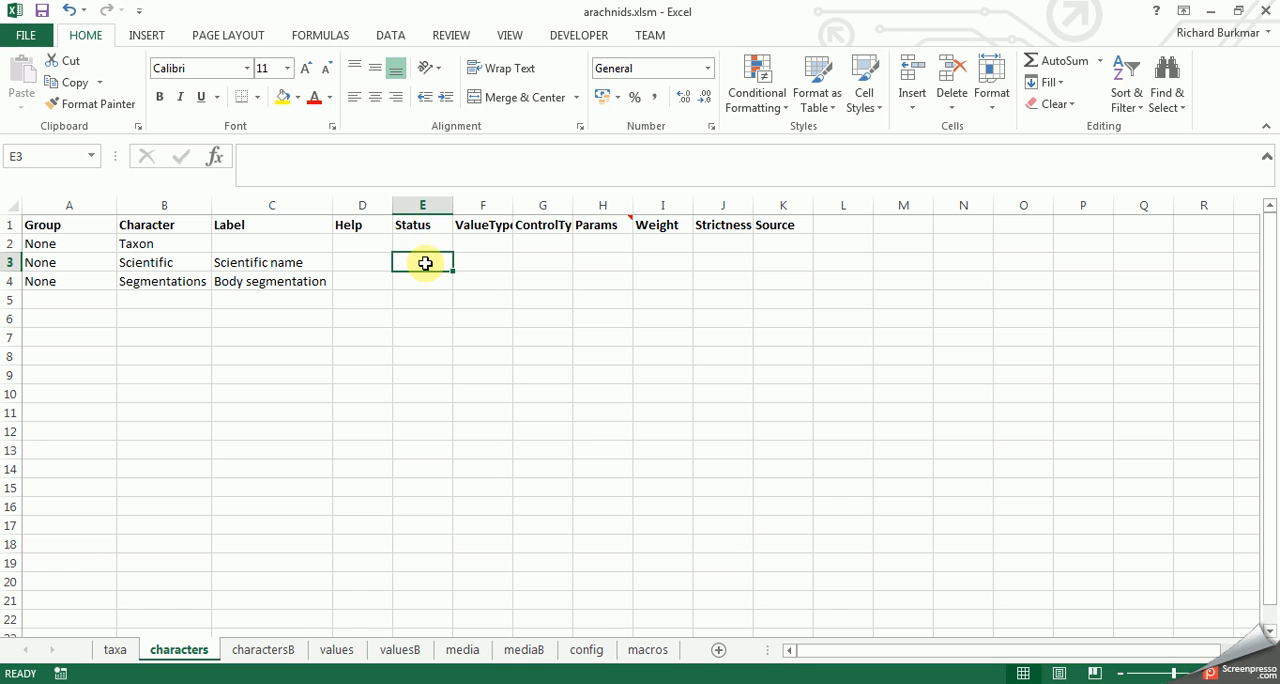
click(5, 281)
double_click(366, 279)
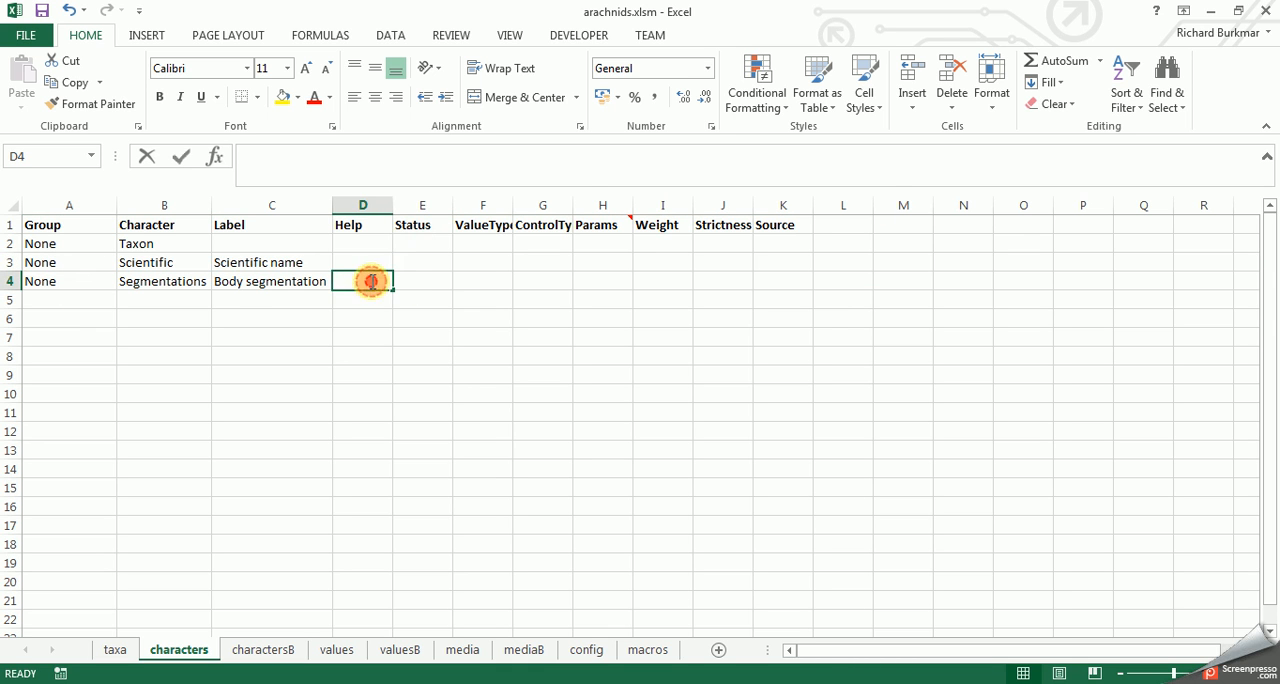
double_click(425, 284)
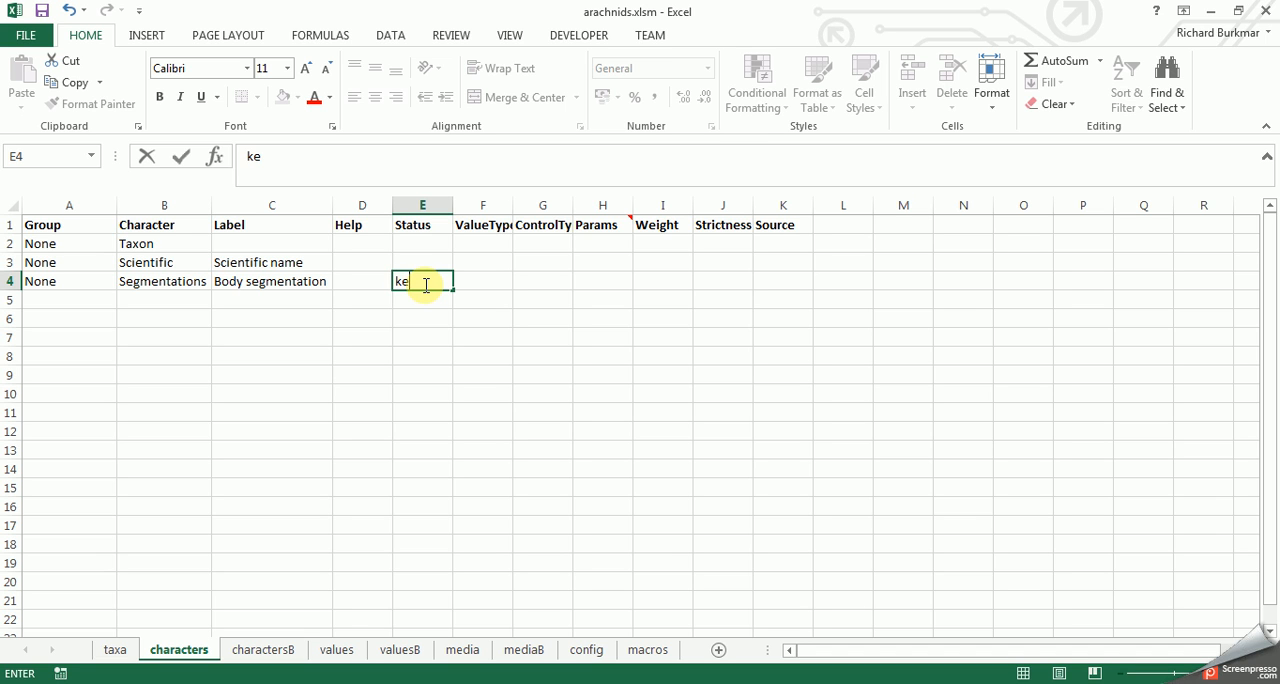
text(key)
click(414, 309)
click(417, 283)
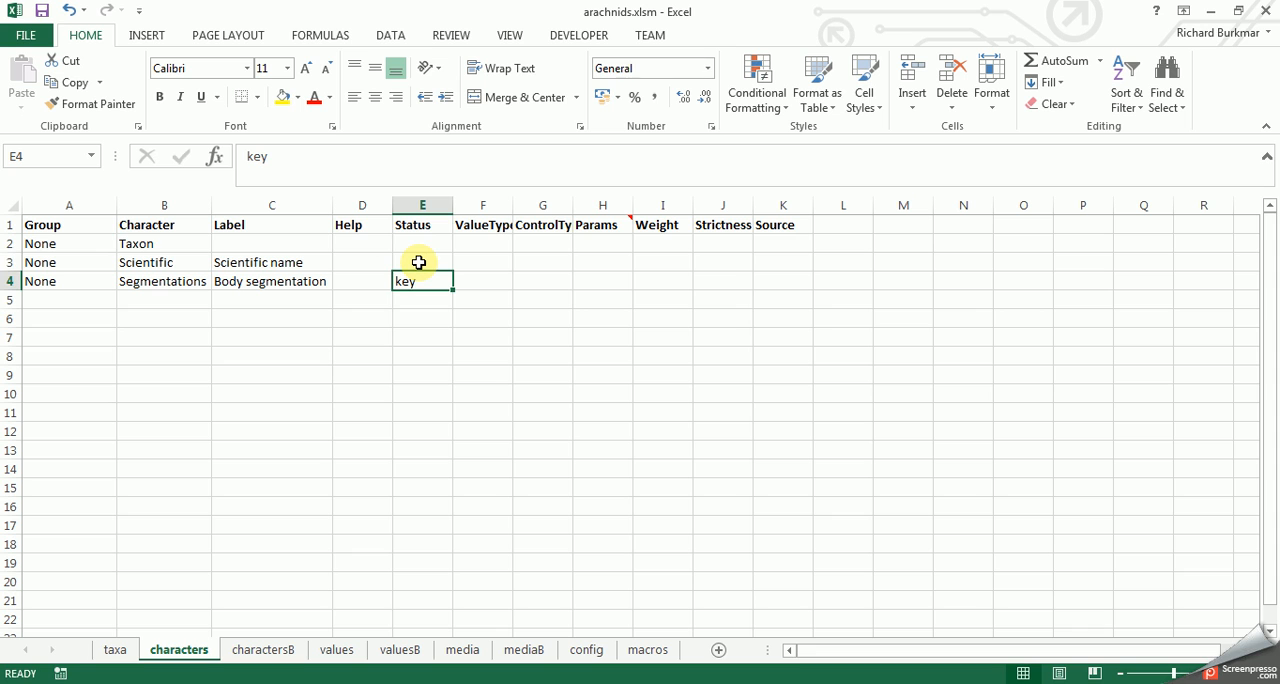
- Set the Status of the Scientific character to "display" and fit the ValueType column's width to its heading
click(419, 262)
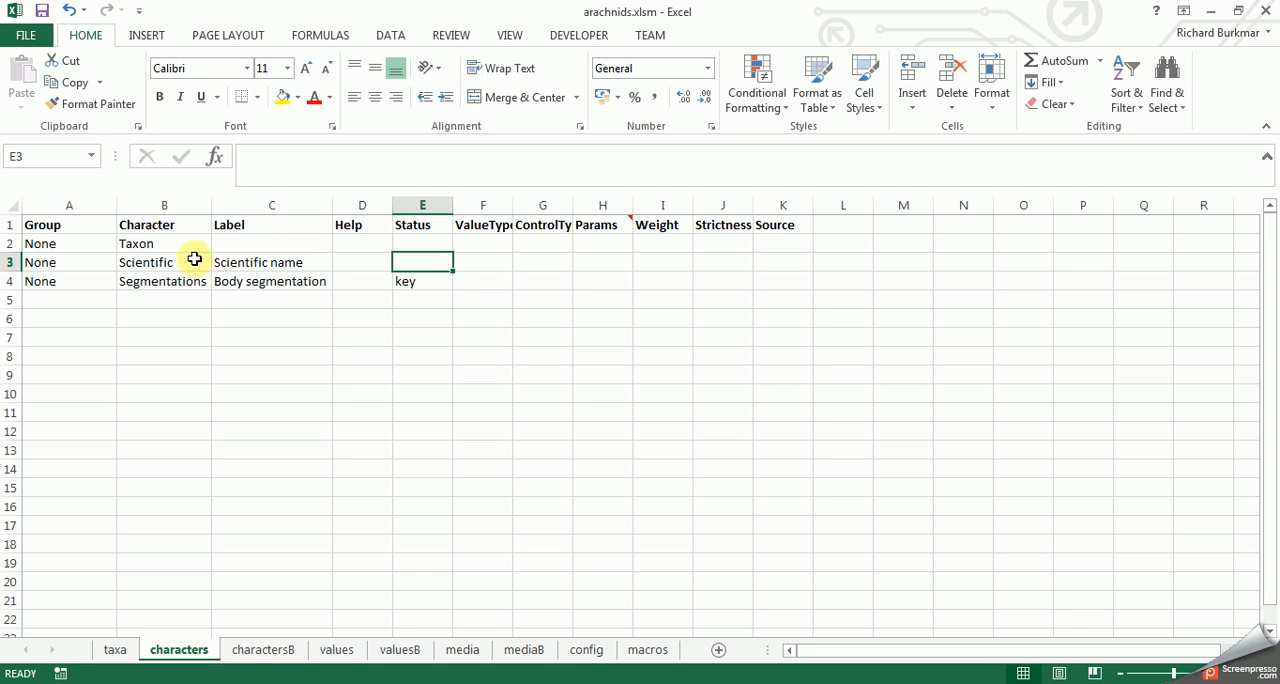
click(408, 283)
click(408, 264)
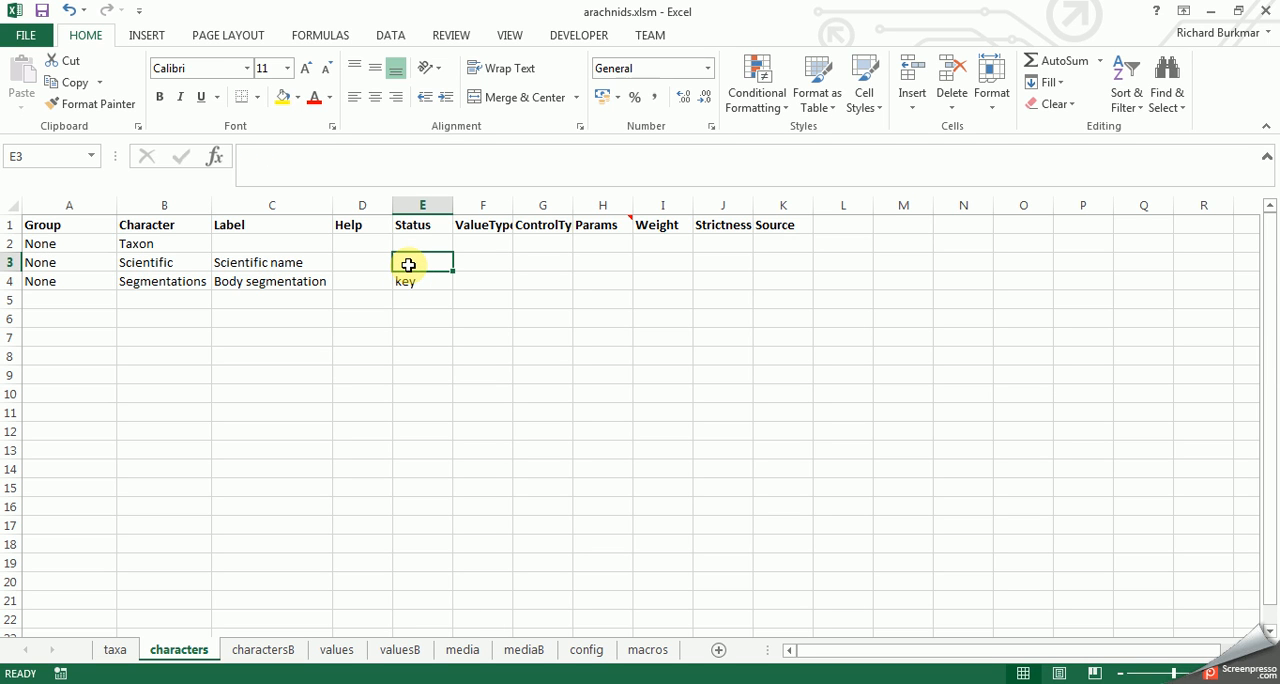
text(display)
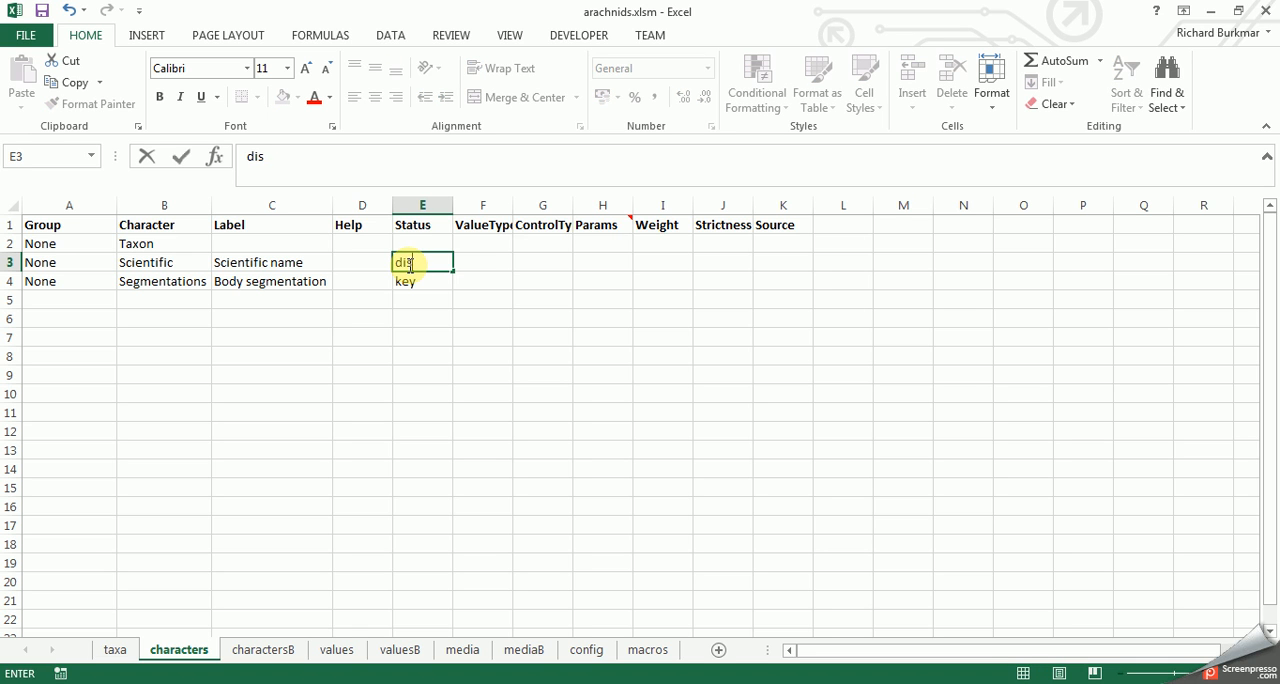
click(497, 296)
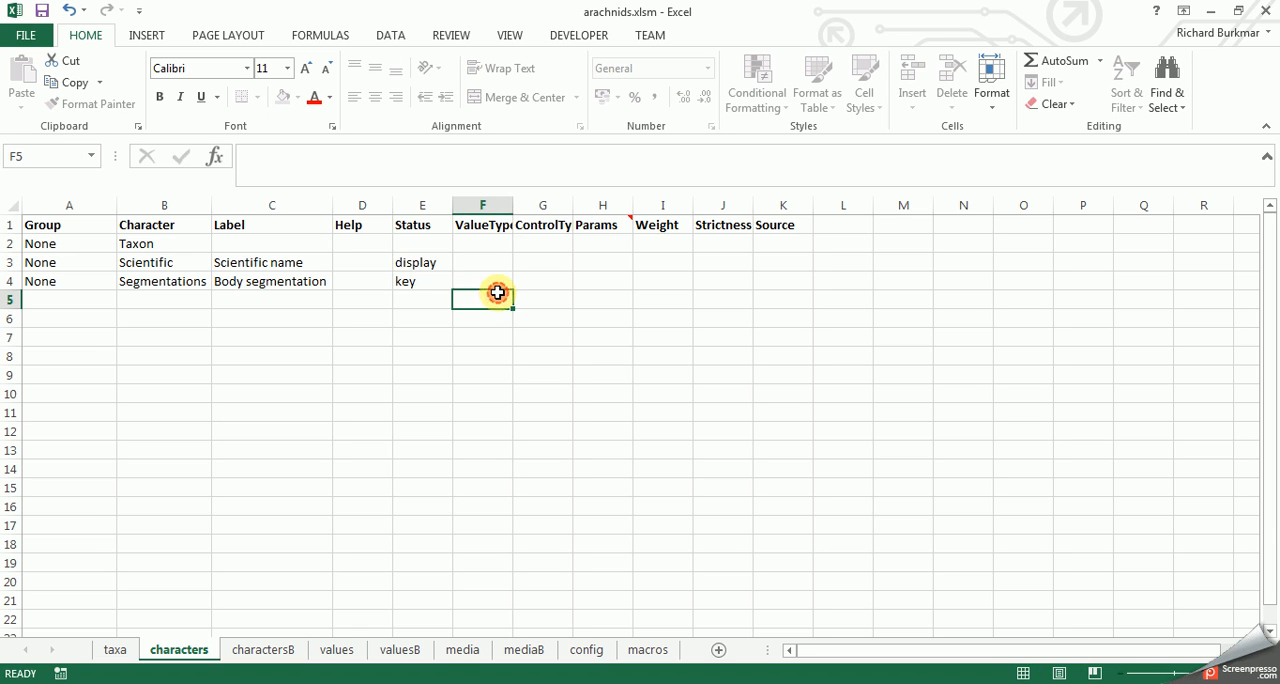
double_click(513, 203)
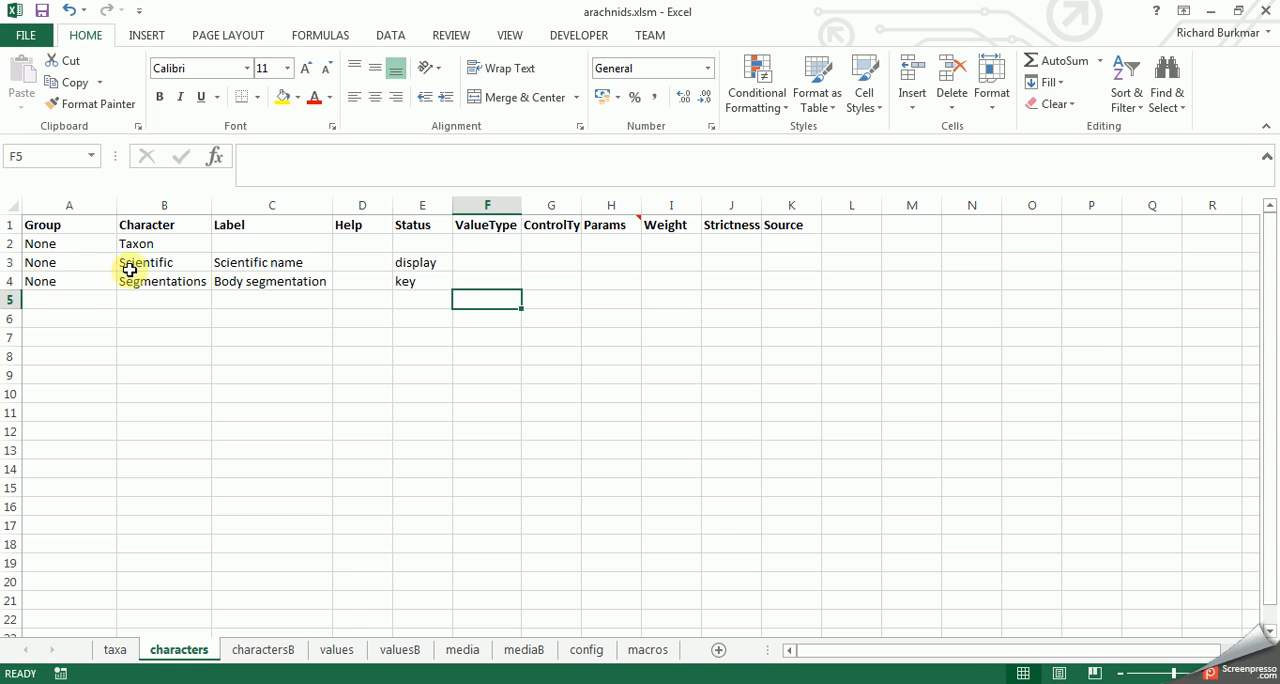
- Set the ValueType of the Segmentations character to "text" and fit the ControlType column's width to its heading
click(12, 263)
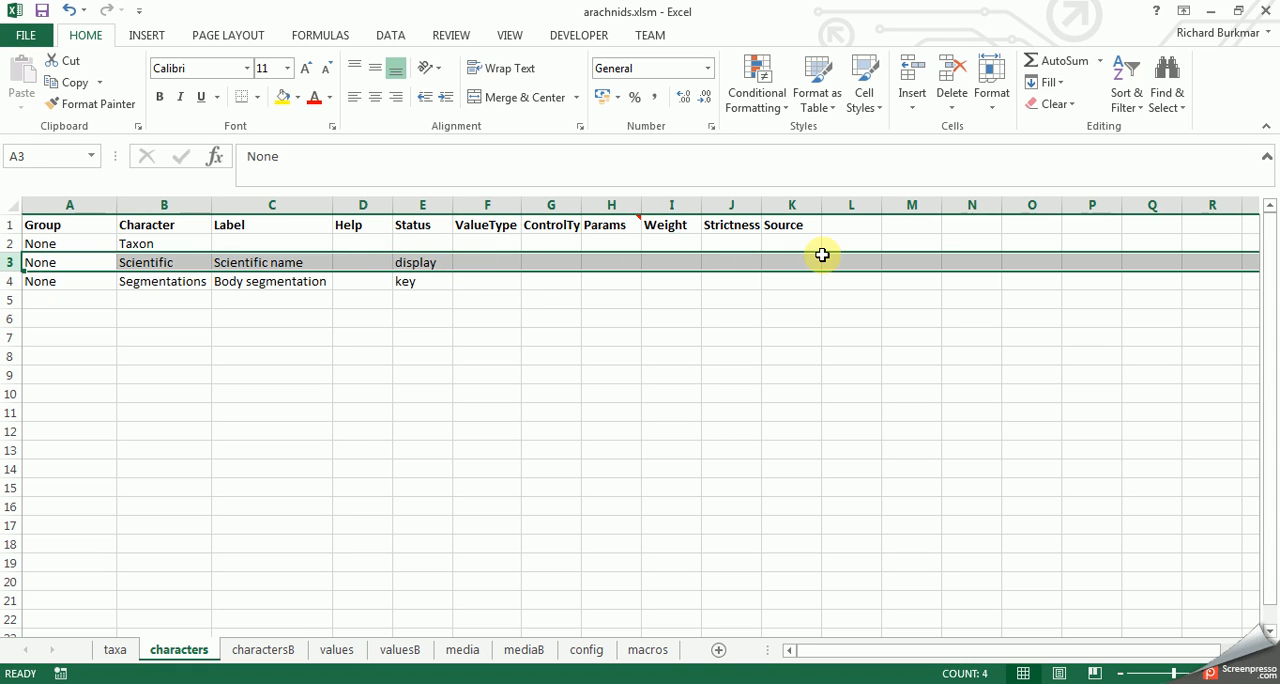
click(466, 283)
double_click(484, 283)
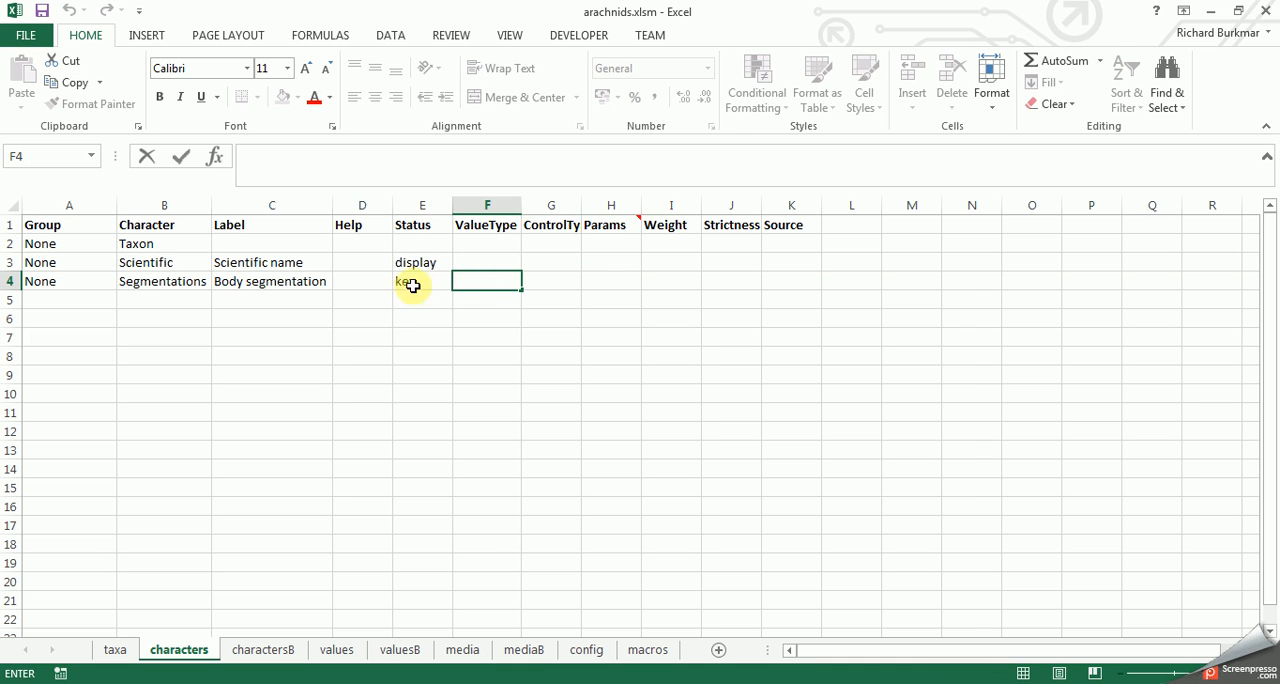
click(487, 310)
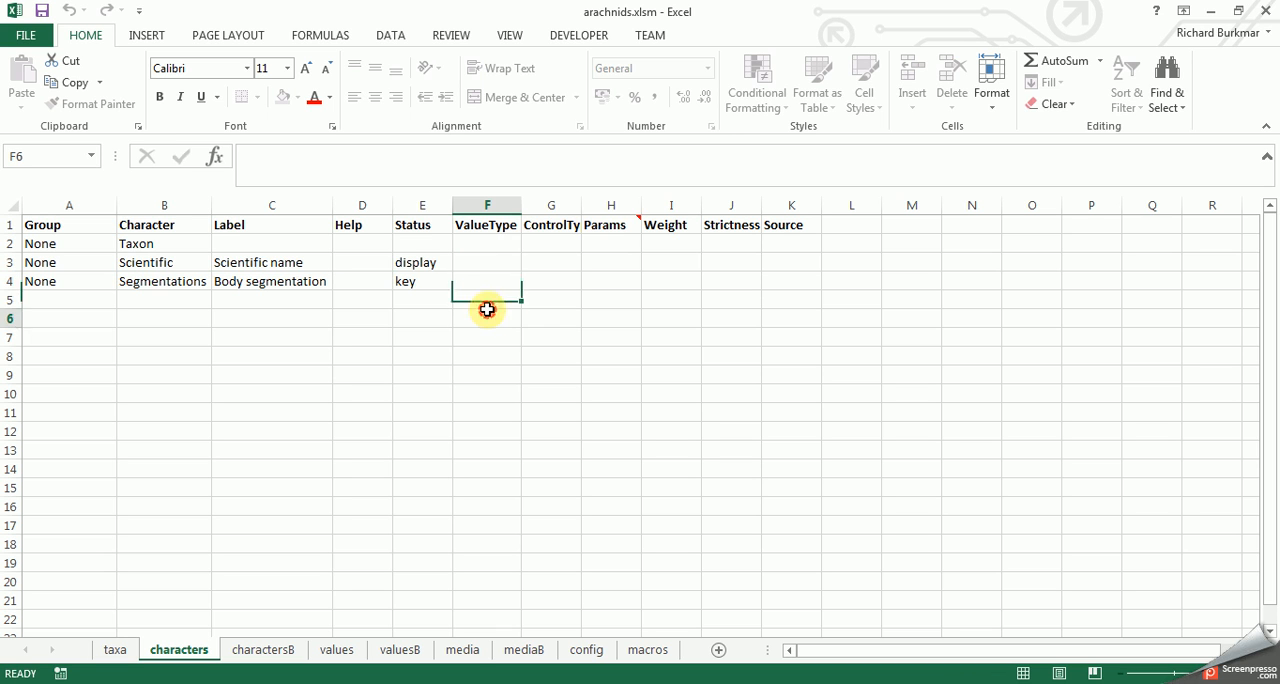
click(487, 286)
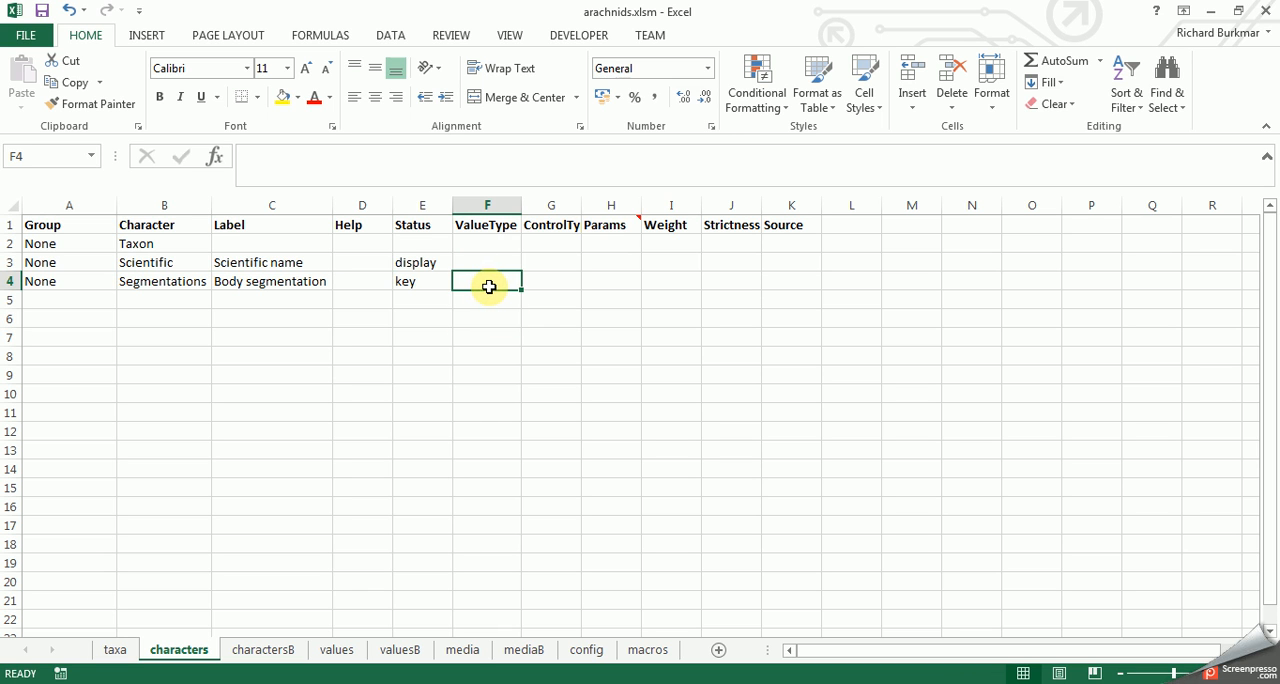
text(text)
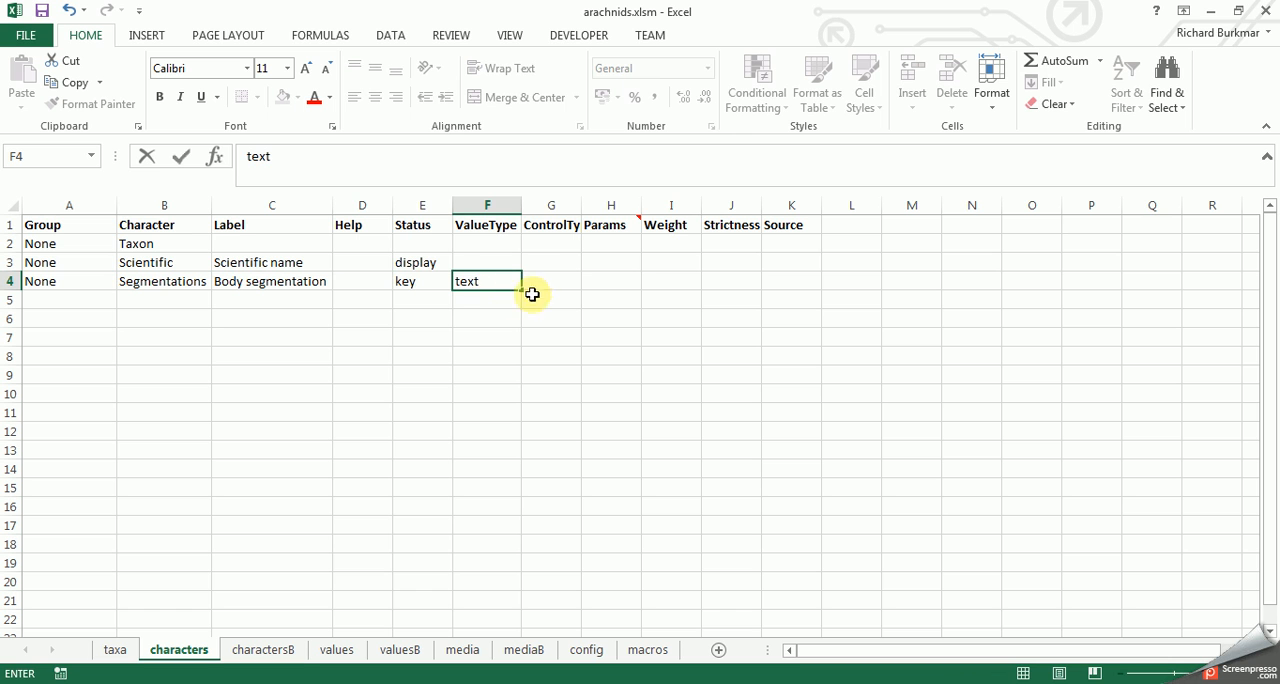
click(543, 285)
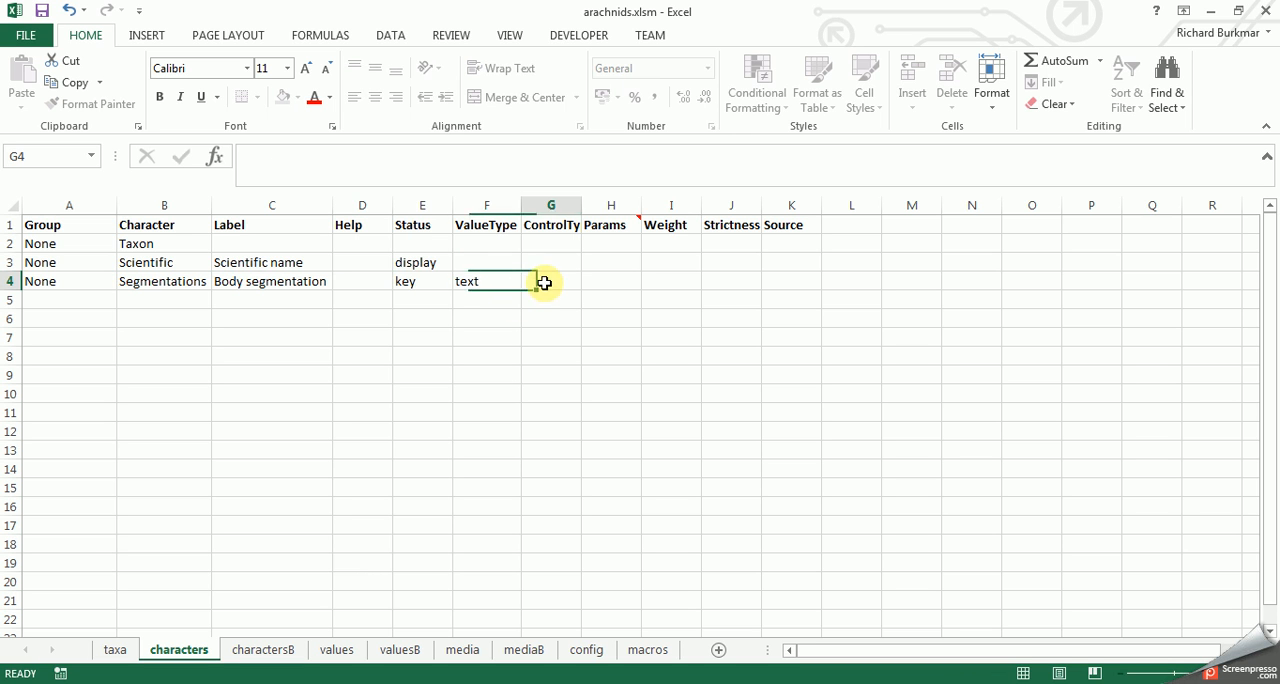
double_click(580, 204)
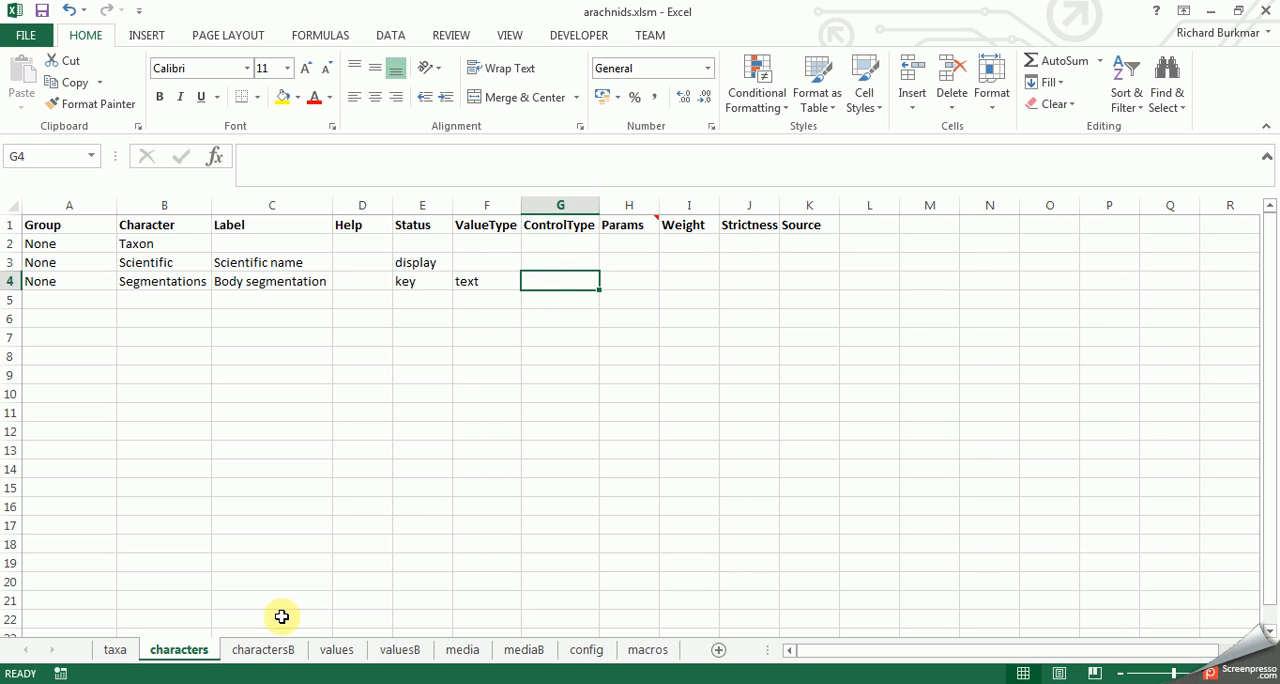
- Consult the ControlType entries on the charactersB sheet and set the Segmentations character's ControlType to "single" on the characters sheet
click(262, 651)
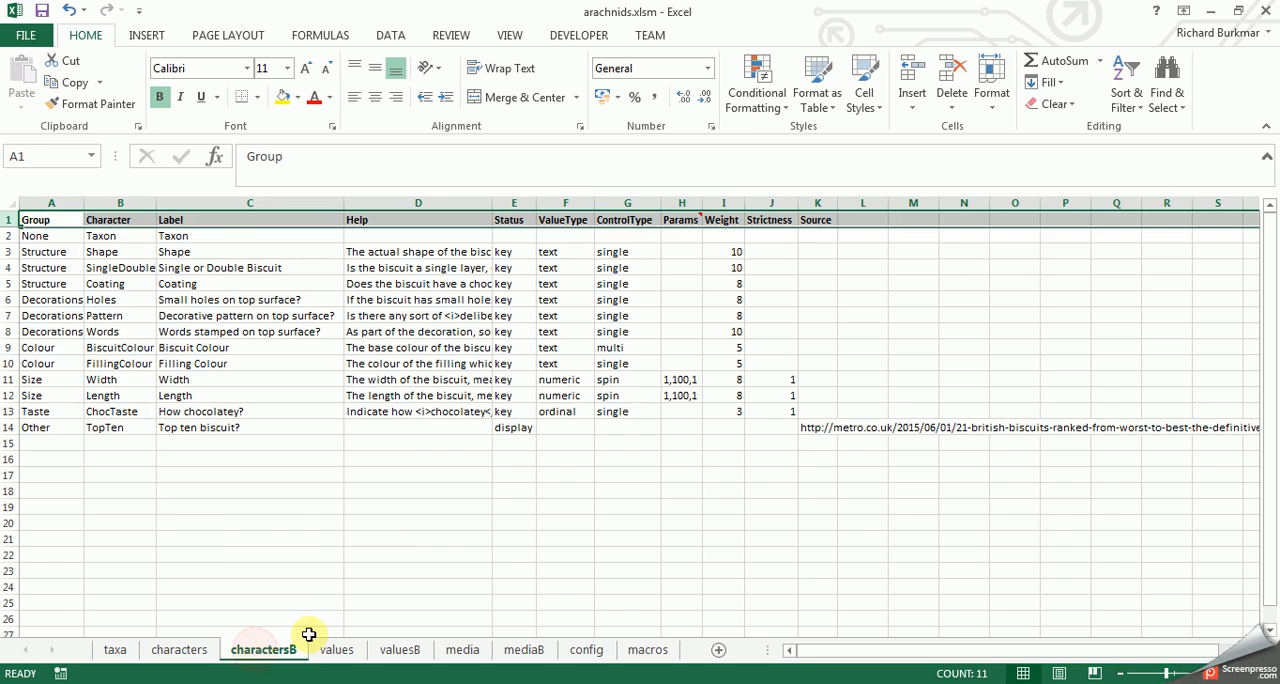
click(605, 347)
click(609, 331)
click(618, 346)
click(613, 333)
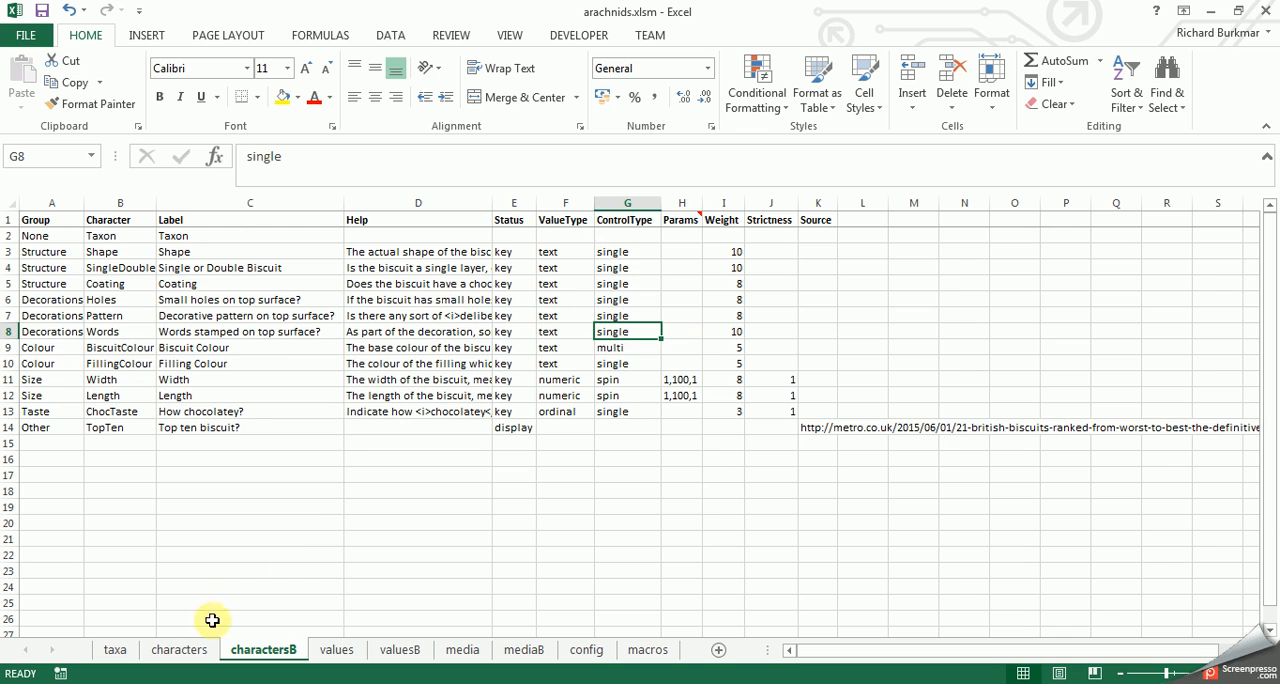
click(196, 649)
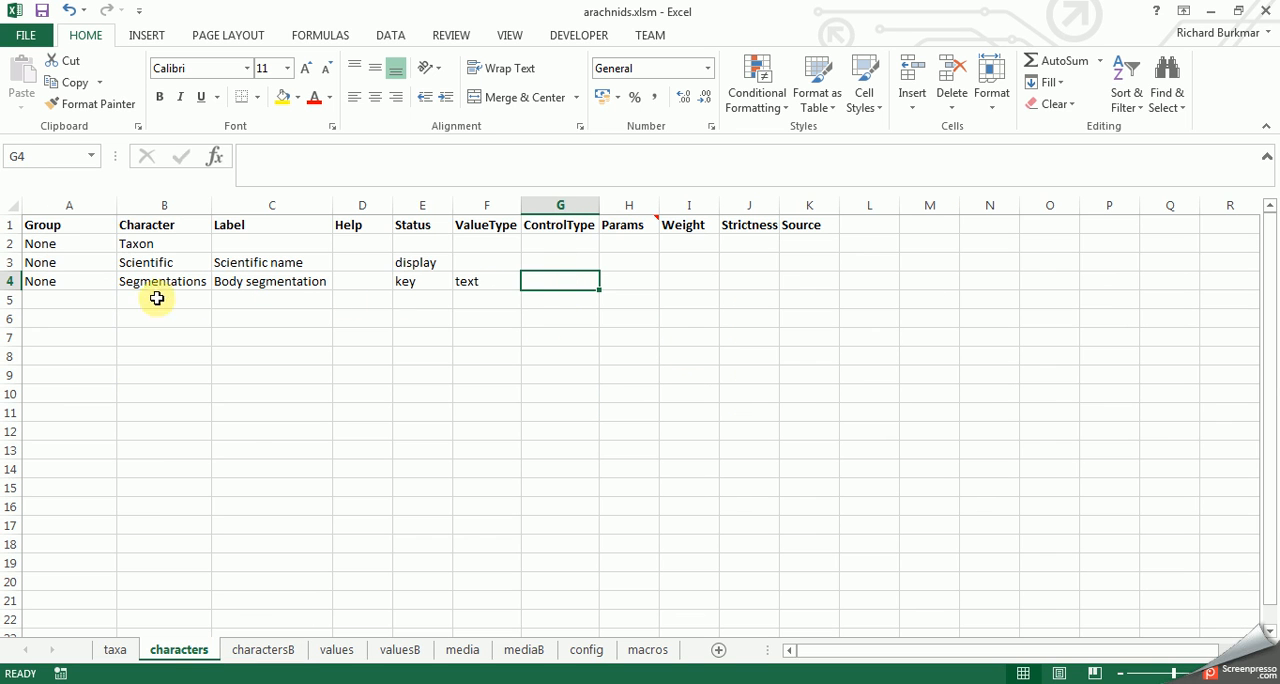
click(567, 282)
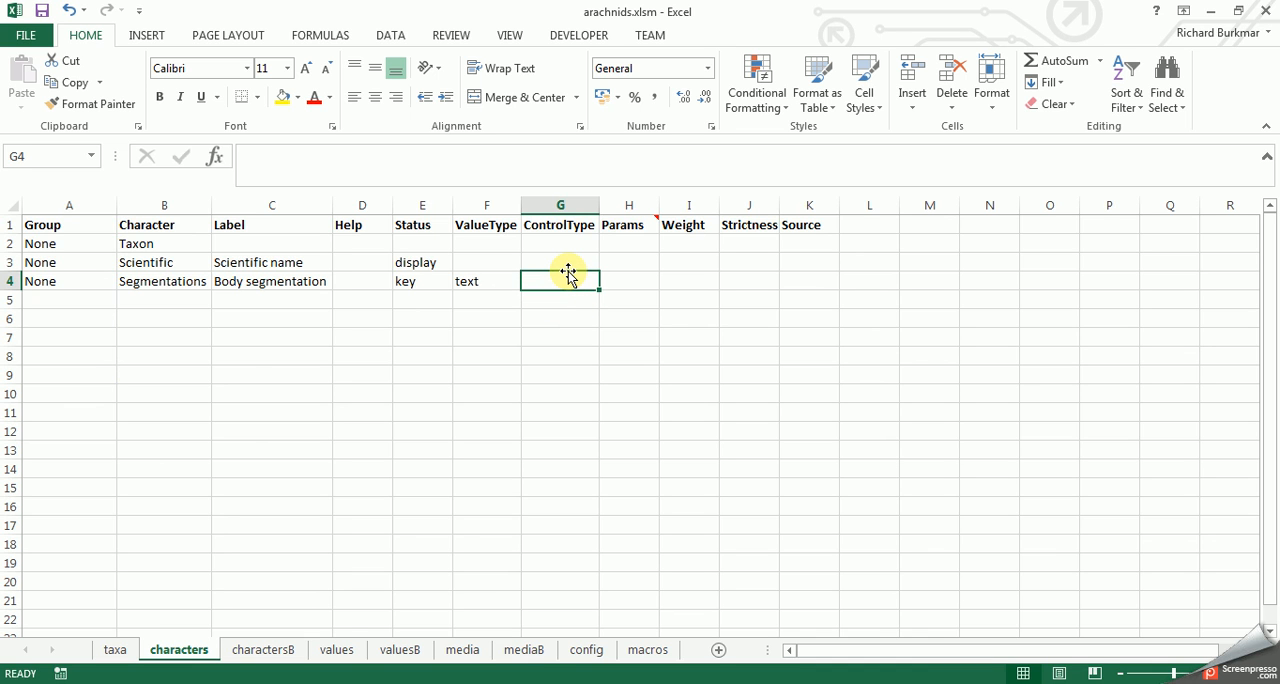
text(single)
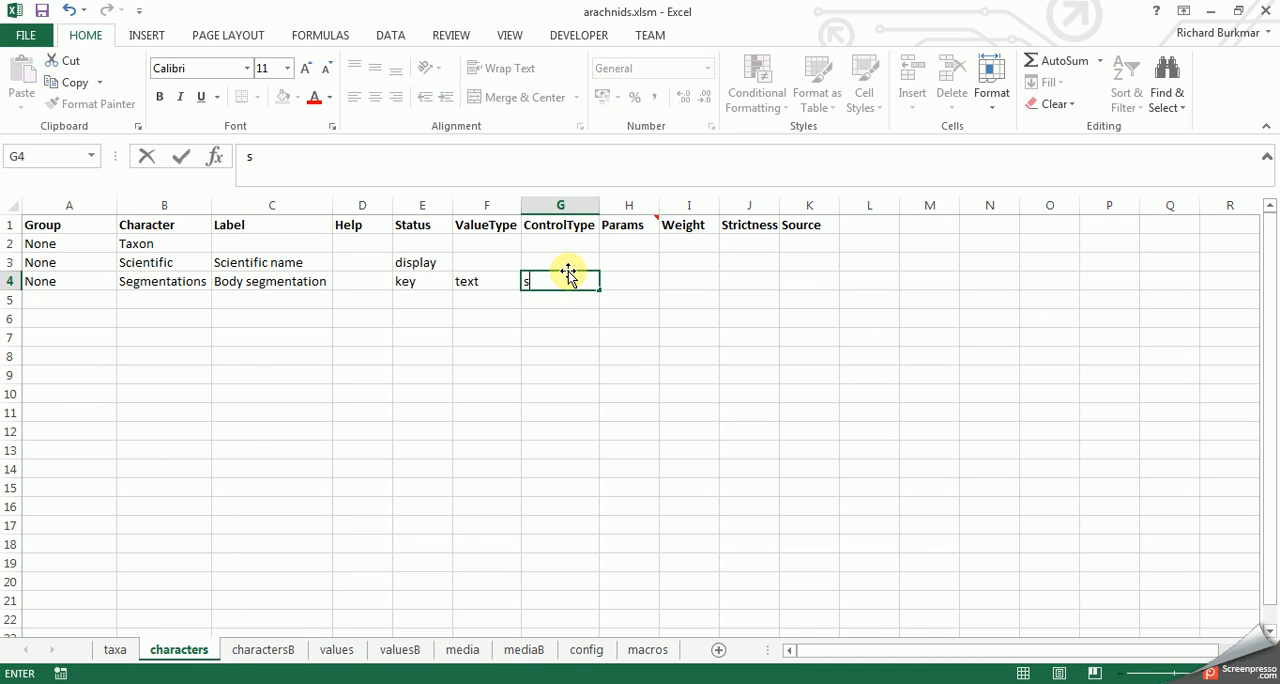
click(640, 318)
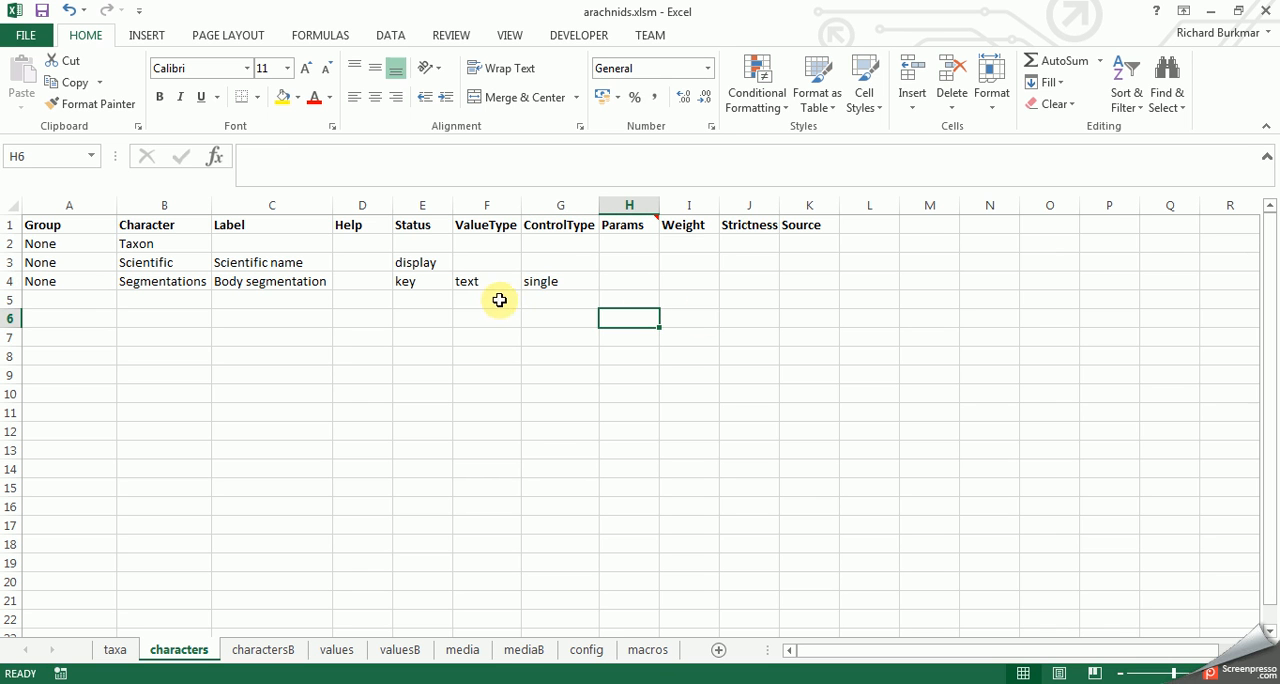
- Save the worksheets as CSV files with the workbook's macro and load localhost:8080/vis.html in Chrome
click(645, 655)
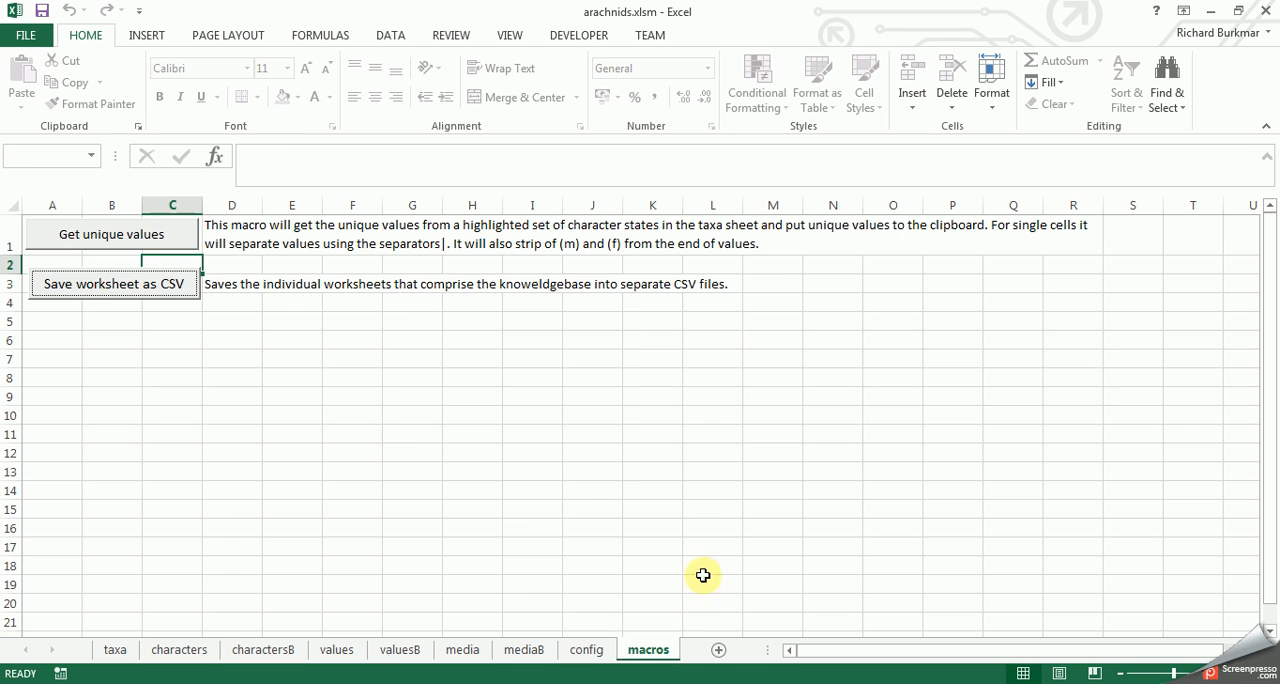
click(110, 284)
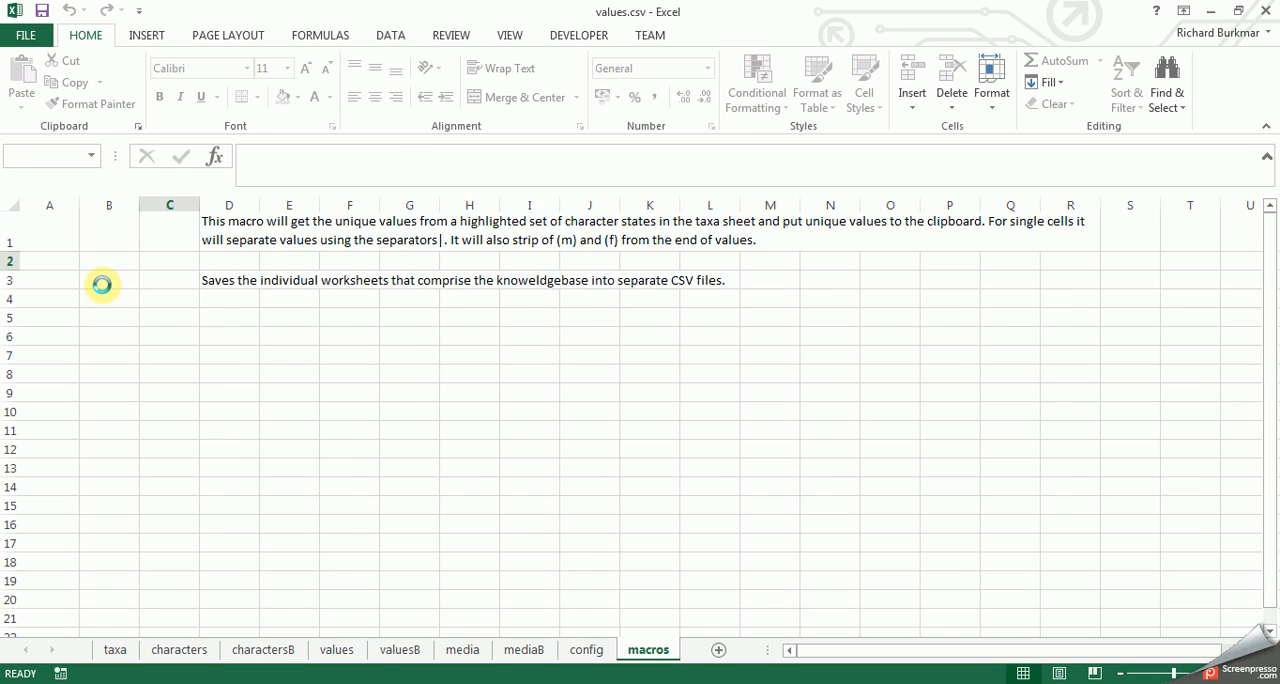
key(alt+Tab)
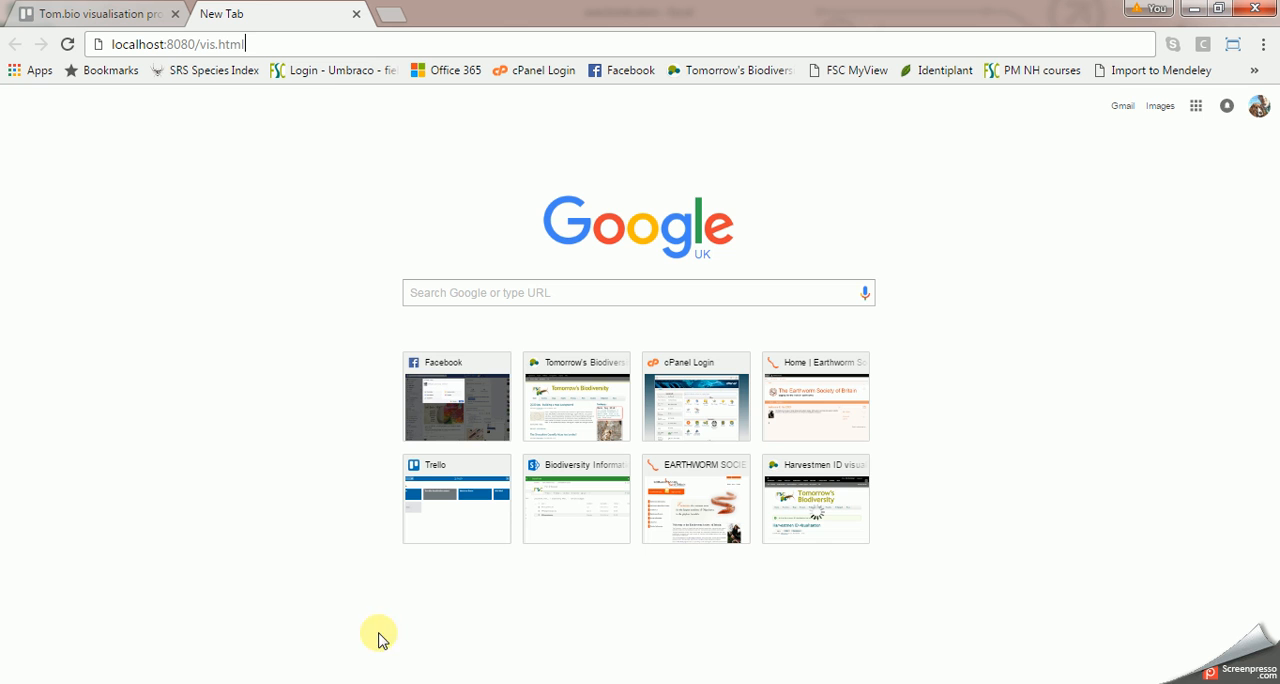
key(Return)
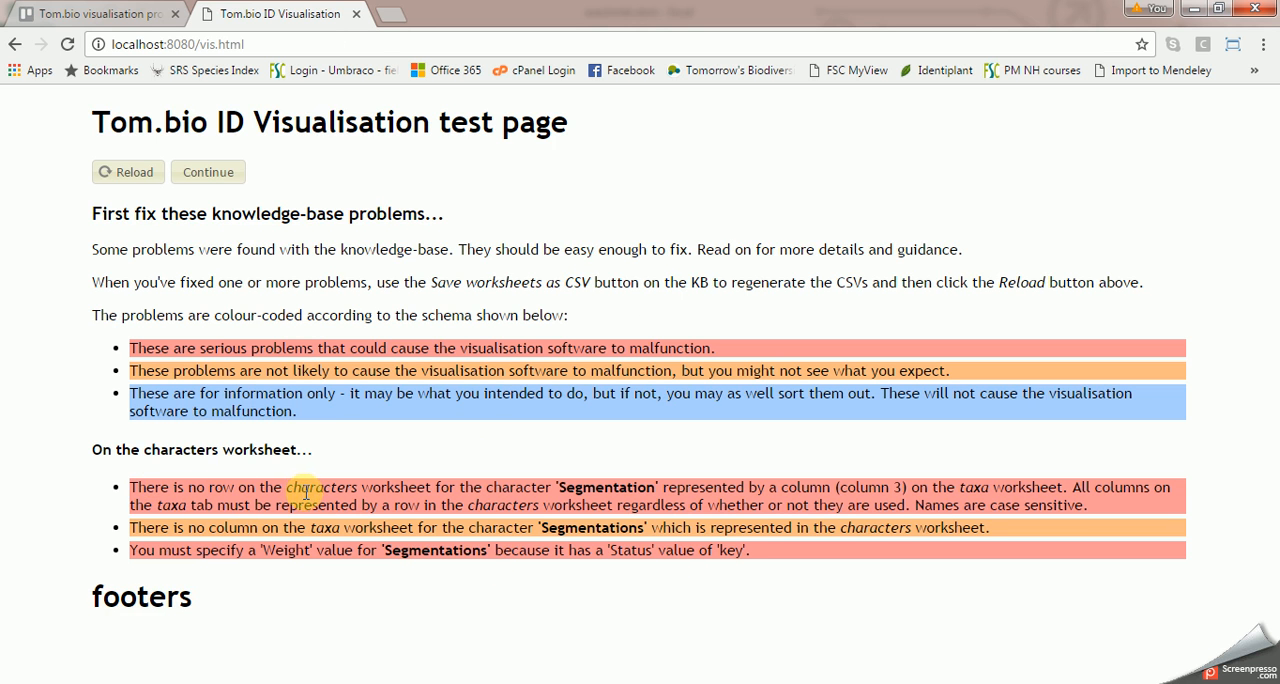
- Review the character name problems on the test page and rename the Segmentations character to "Segmentation" on the characters sheet in arachnids.xlsm
double_click(596, 487)
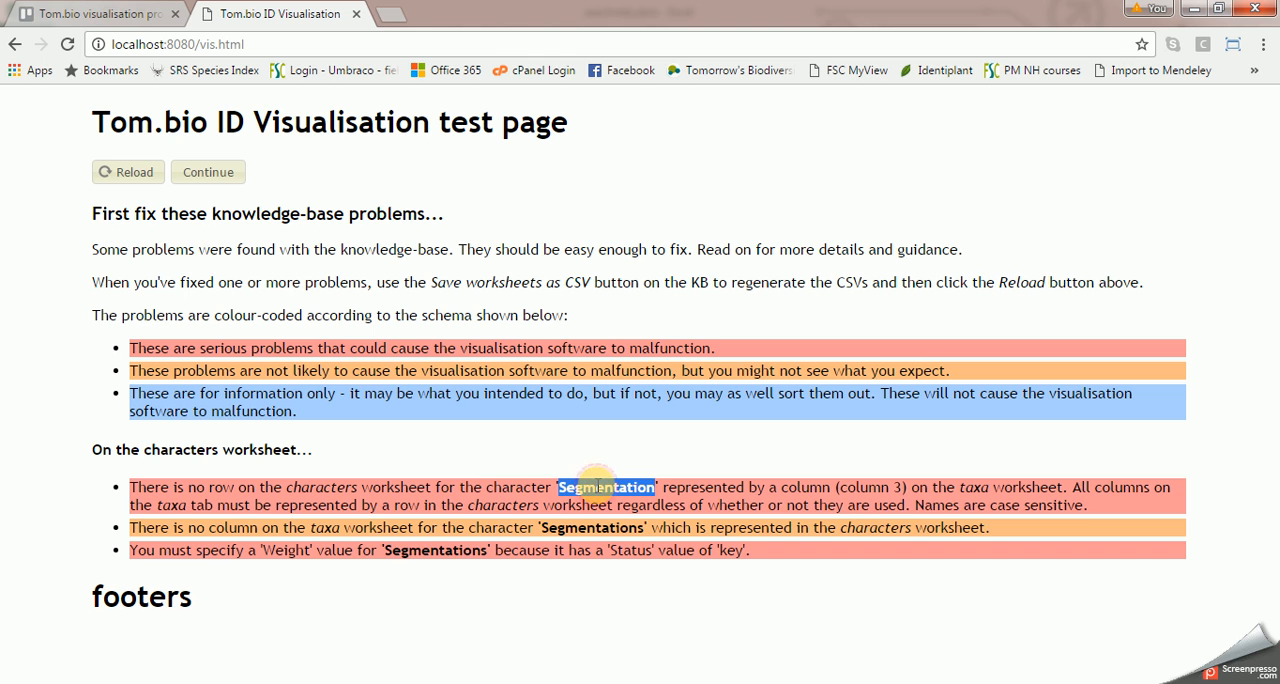
click(157, 528)
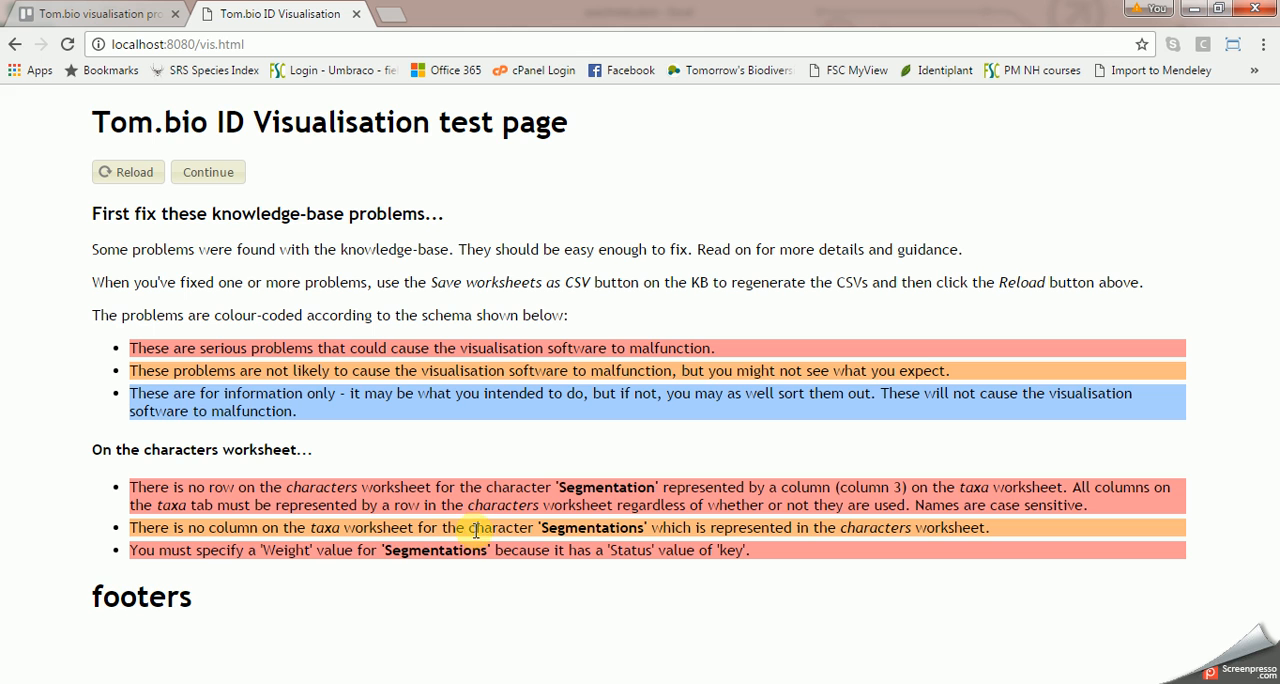
double_click(553, 528)
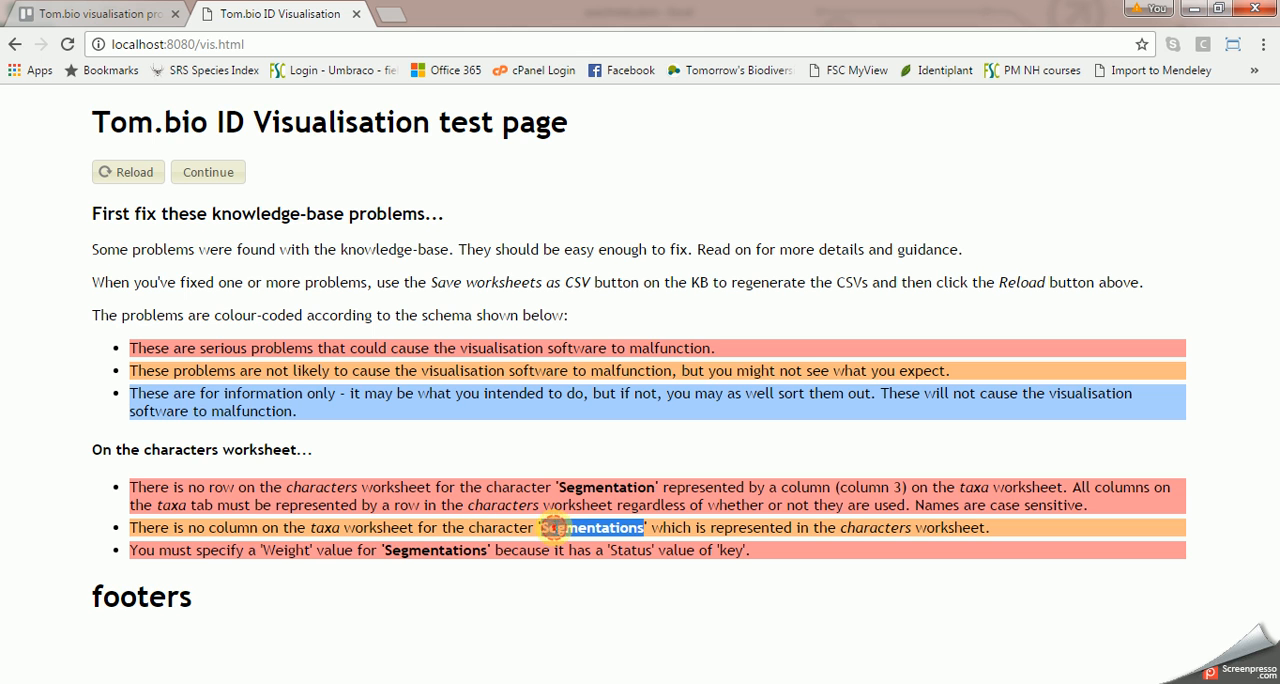
click(648, 524)
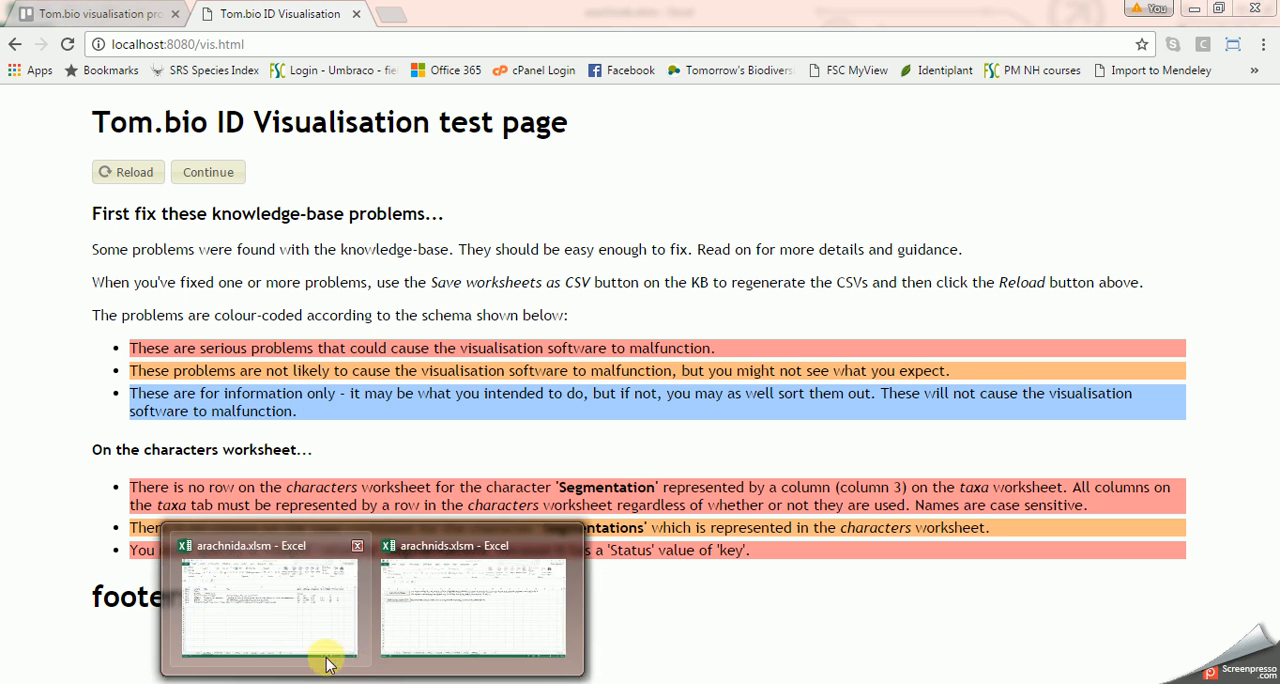
click(308, 627)
click(194, 656)
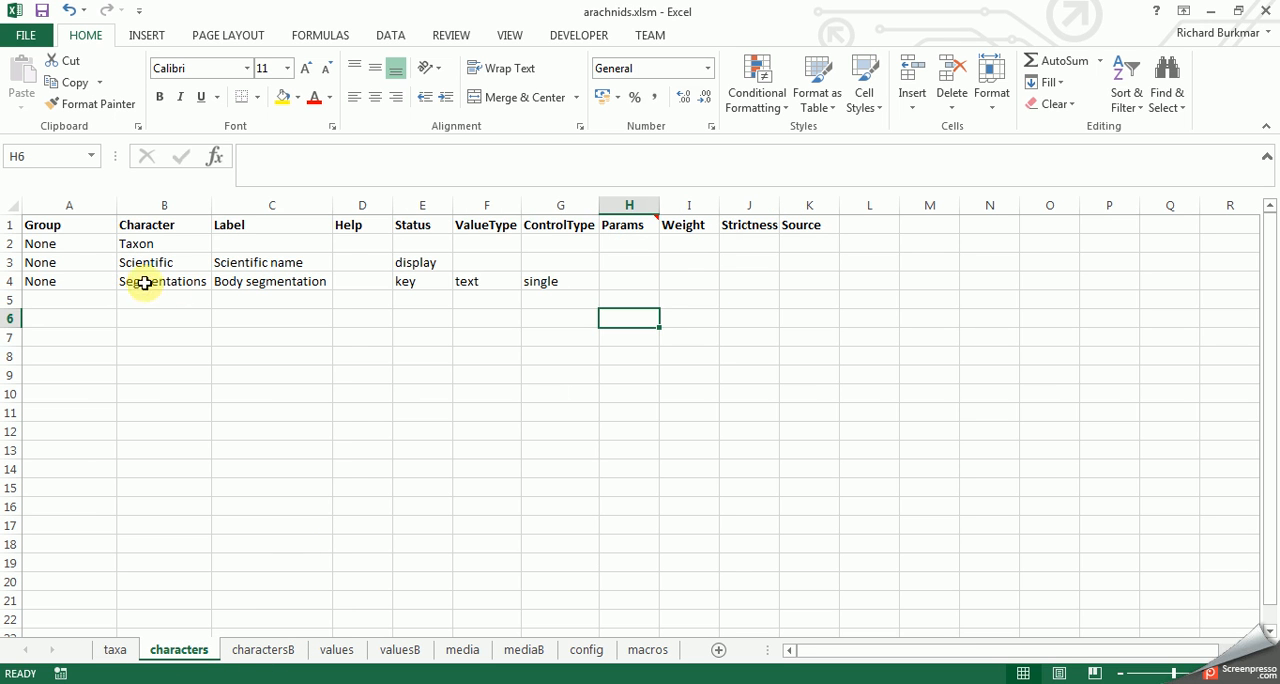
click(185, 276)
click(371, 157)
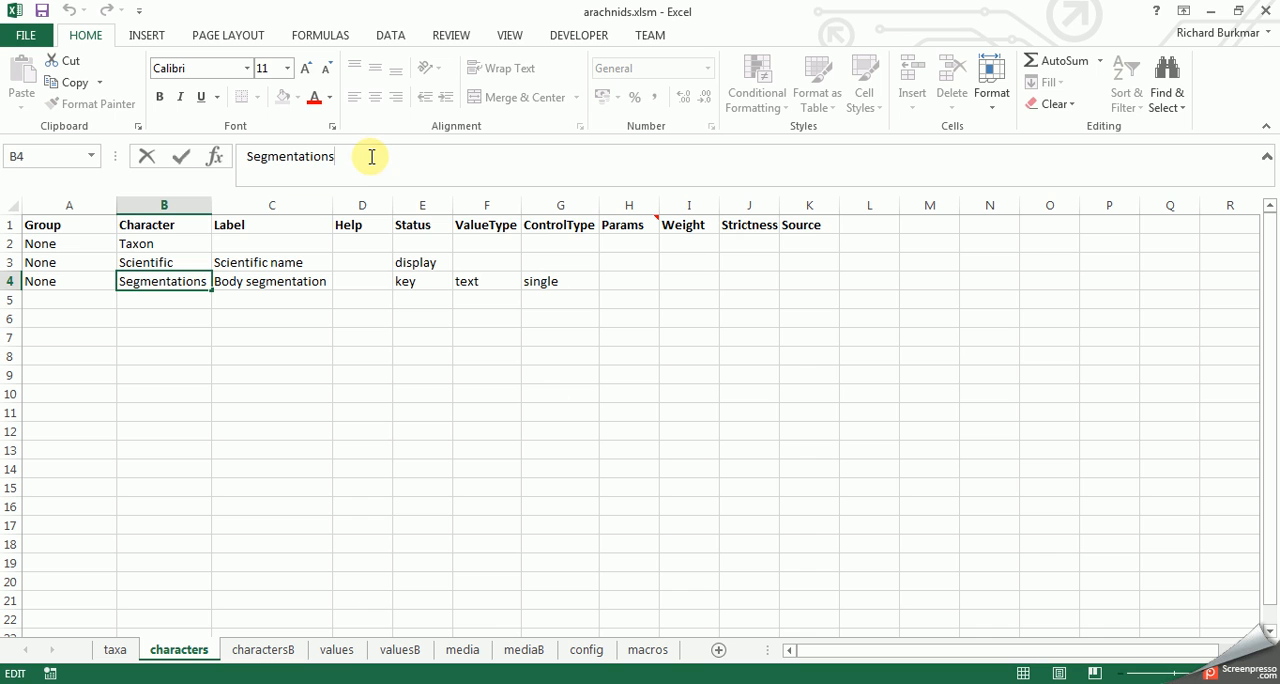
- Regenerate the CSV files from the macros sheet and reload the knowledge base on the visualisation test page in Chrome
click(649, 660)
click(70, 285)
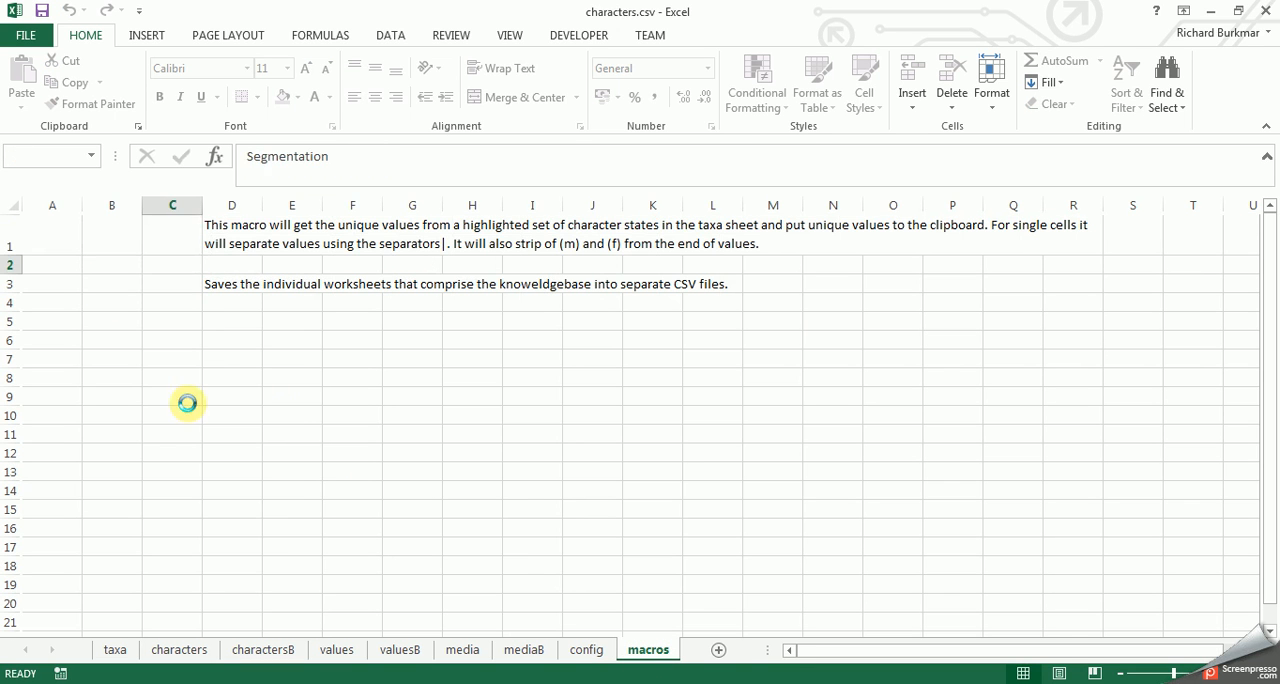
key(alt+Tab)
click(148, 173)
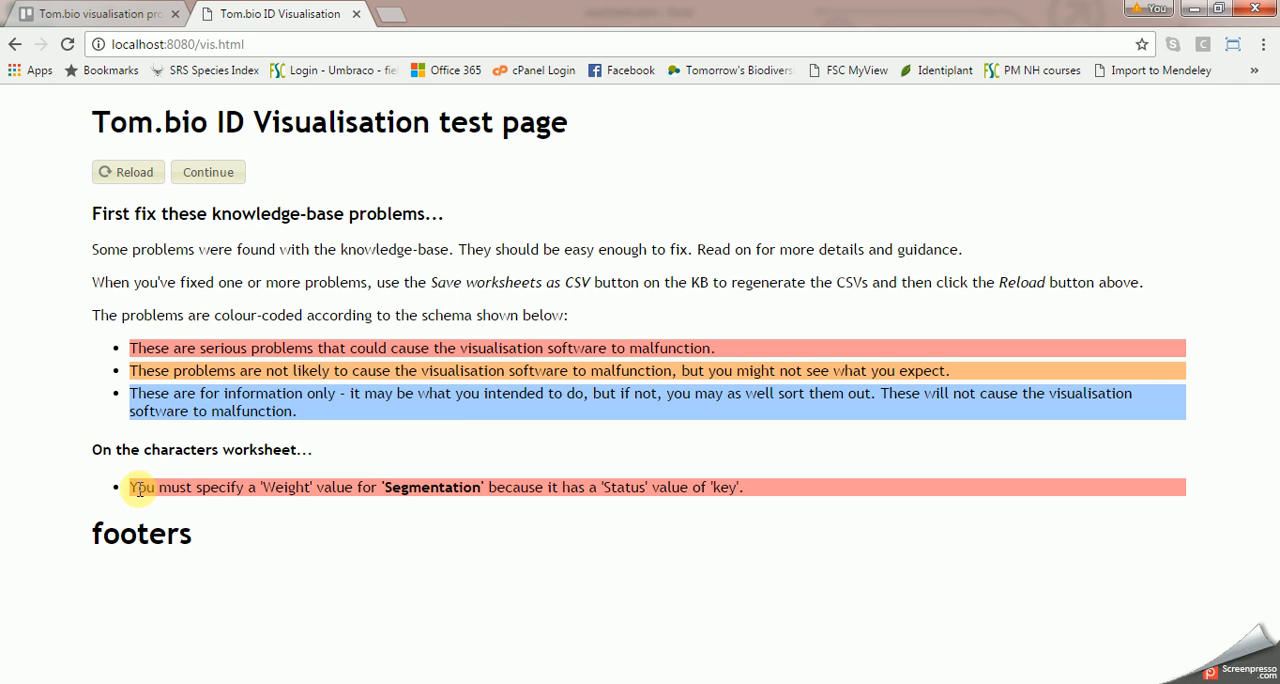
- Check the remaining Segmentation problem and the sample weights on charactersB, and set the Segmentation character's Weight to 10 in arachnids.xlsm
double_click(418, 492)
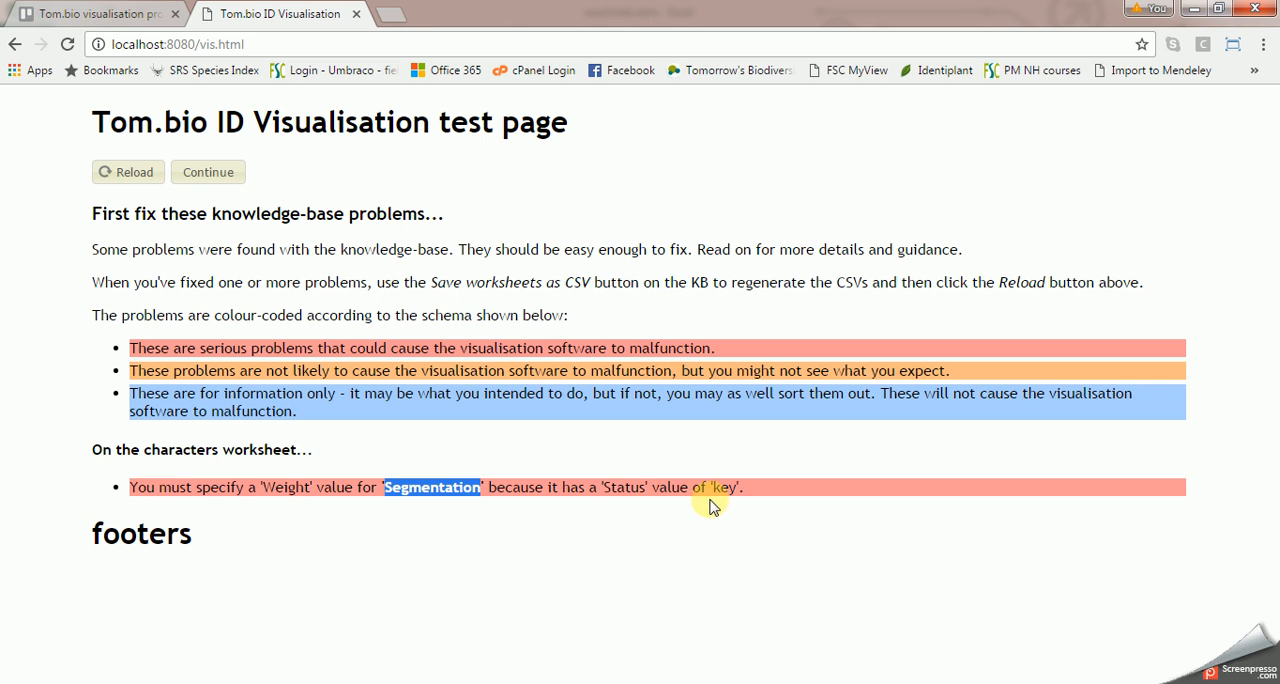
mouse_move(370, 683)
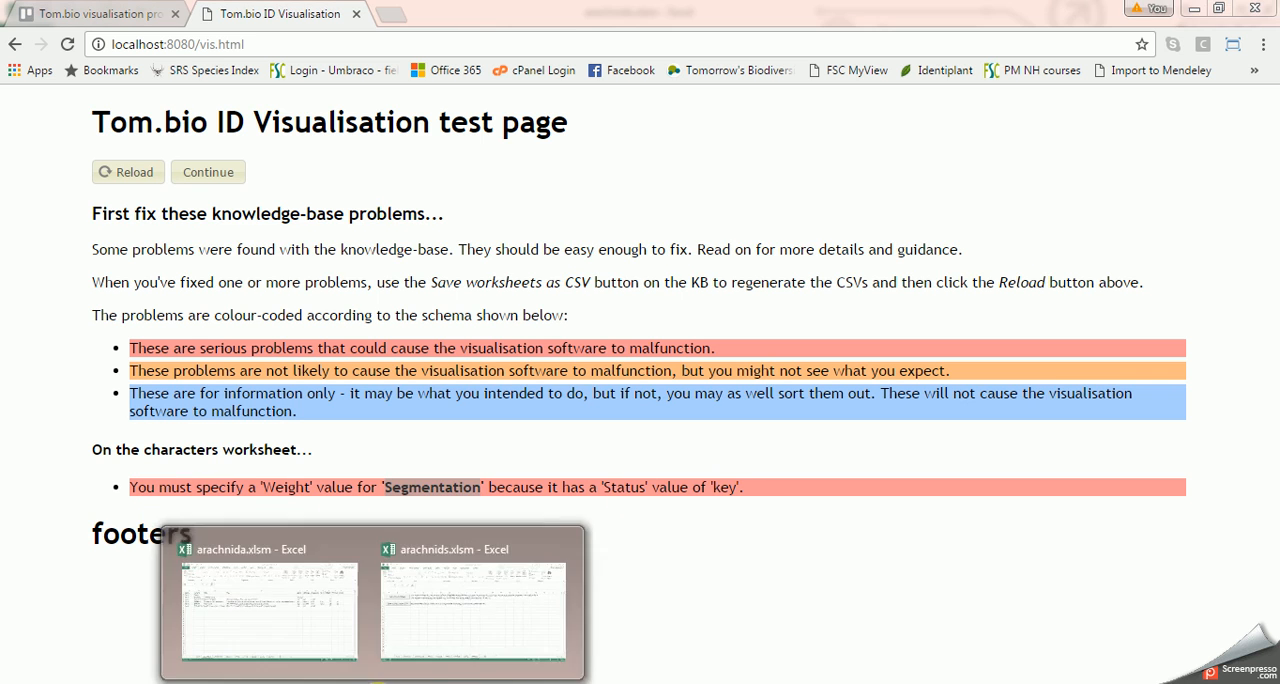
click(457, 640)
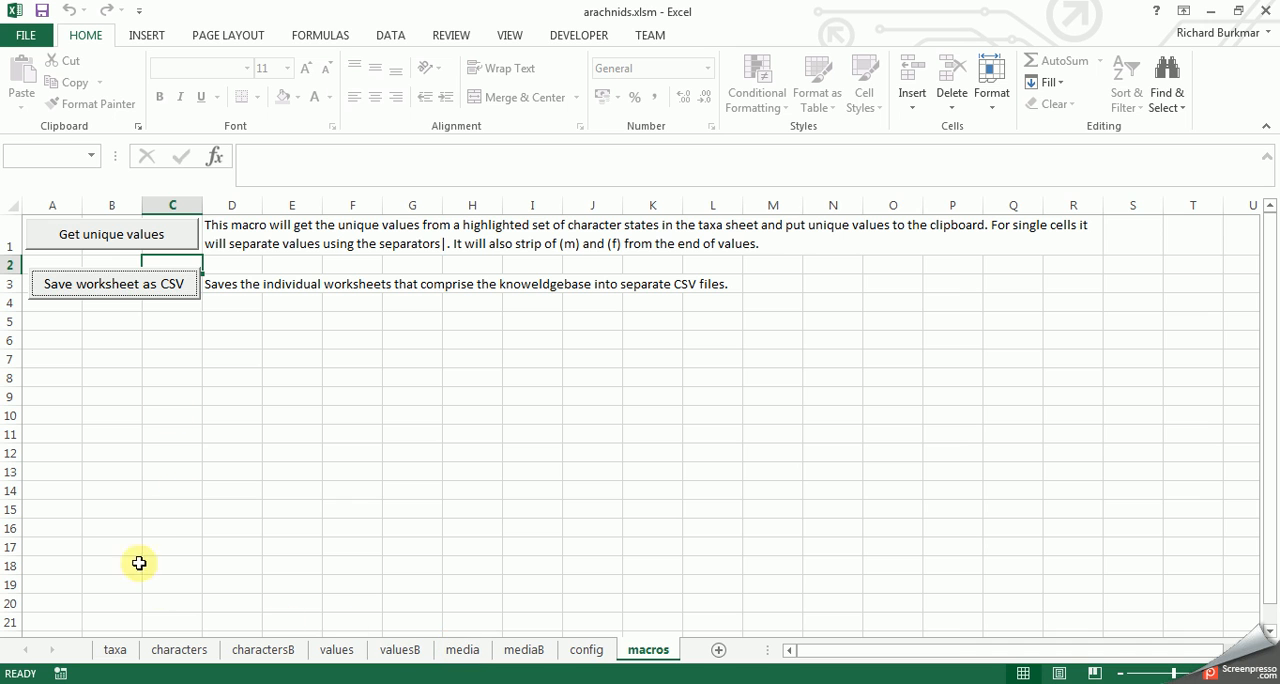
click(193, 650)
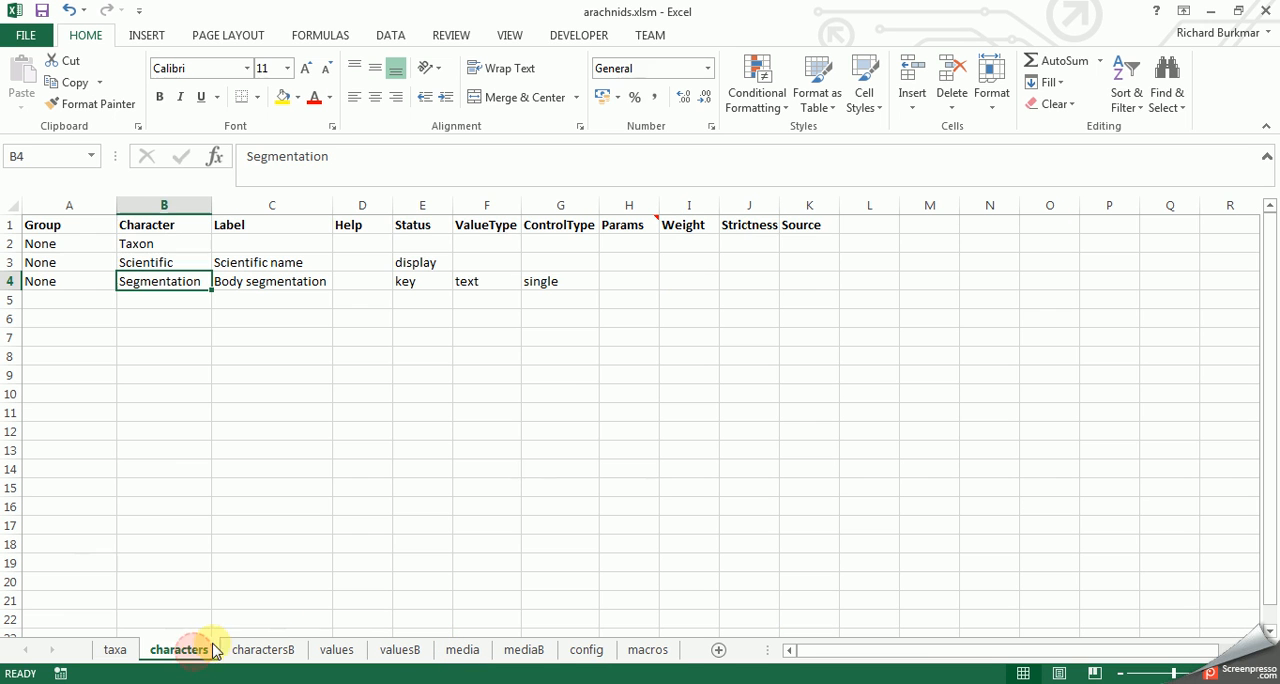
click(428, 282)
click(665, 279)
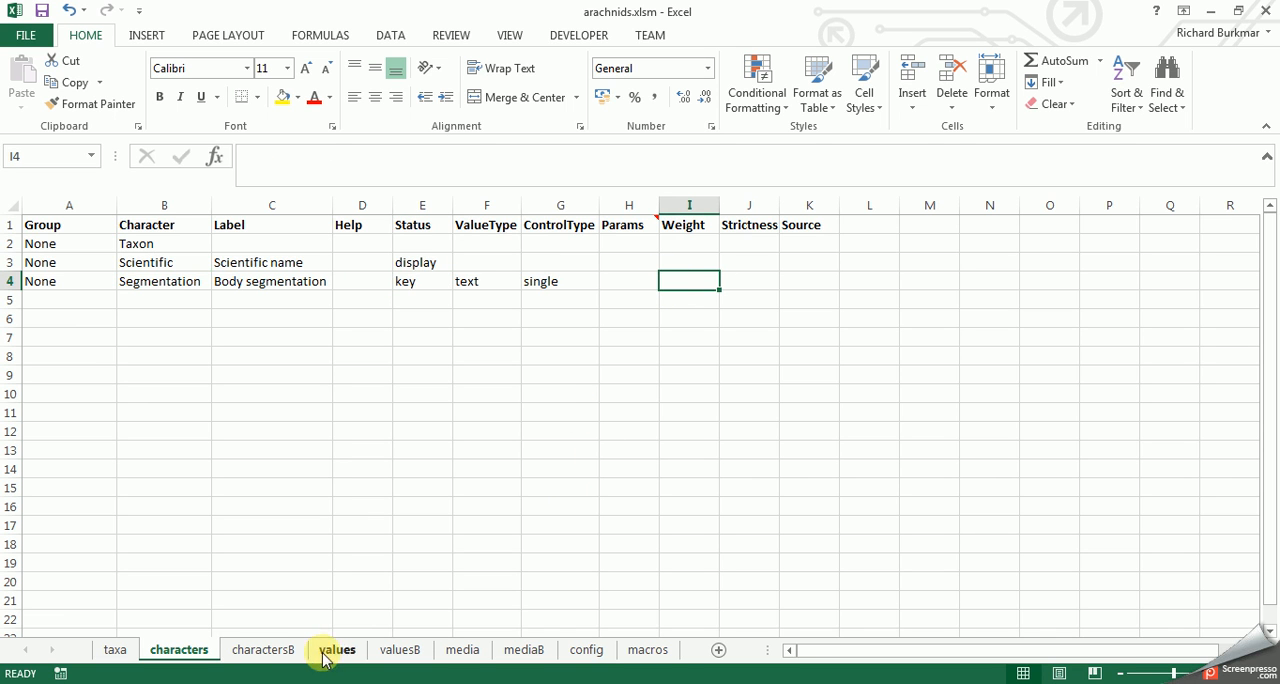
click(280, 656)
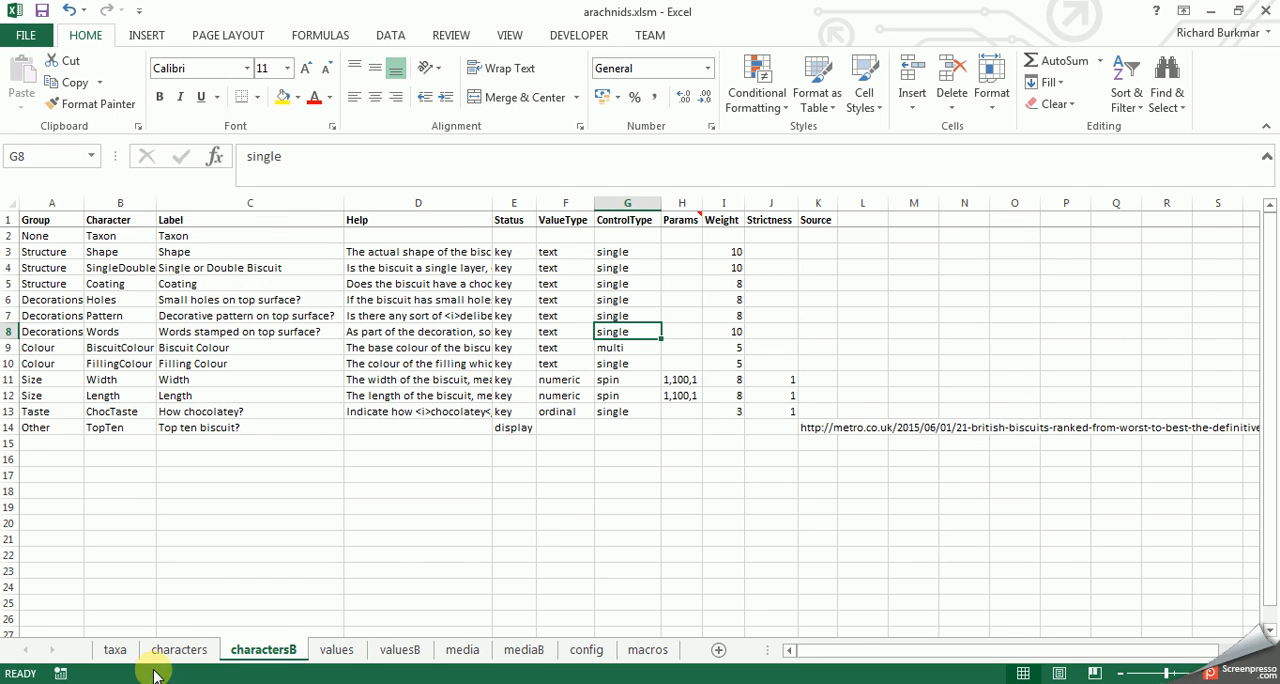
click(182, 650)
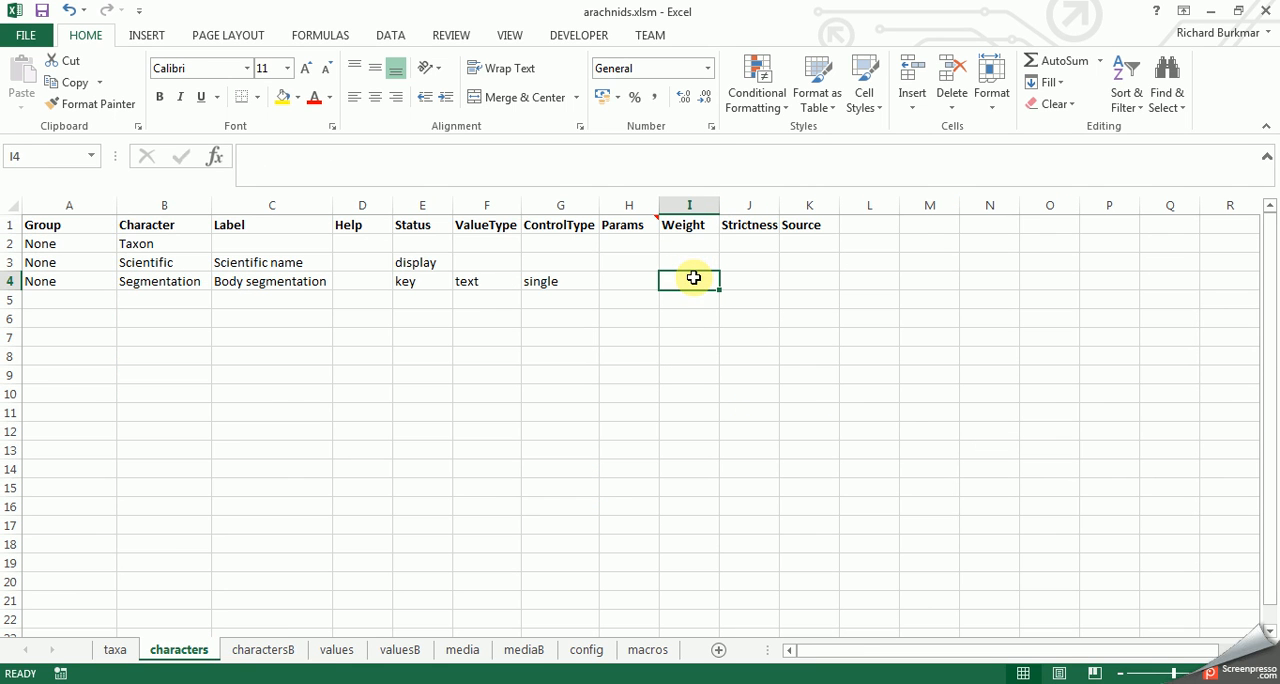
text(10)
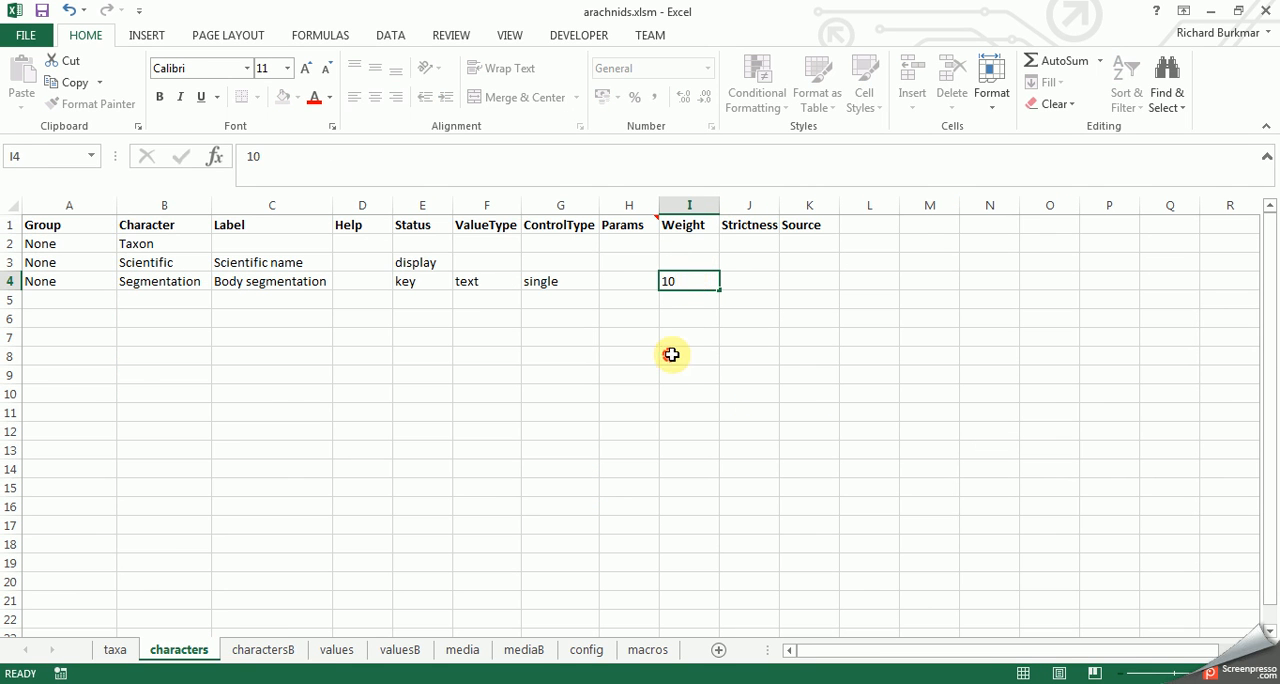
click(676, 350)
- Save the updated worksheets as CSV files with the workbook's macro and reload the visualisation test page in Chrome
click(648, 650)
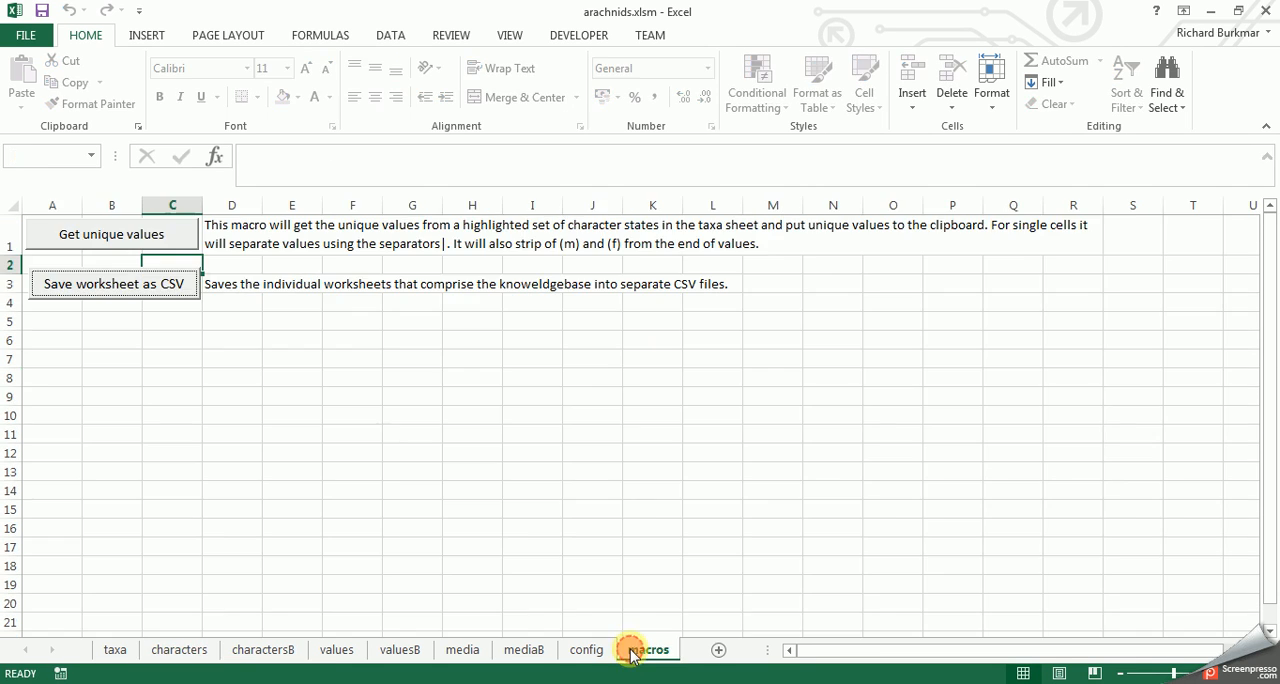
click(128, 286)
key(alt+Tab)
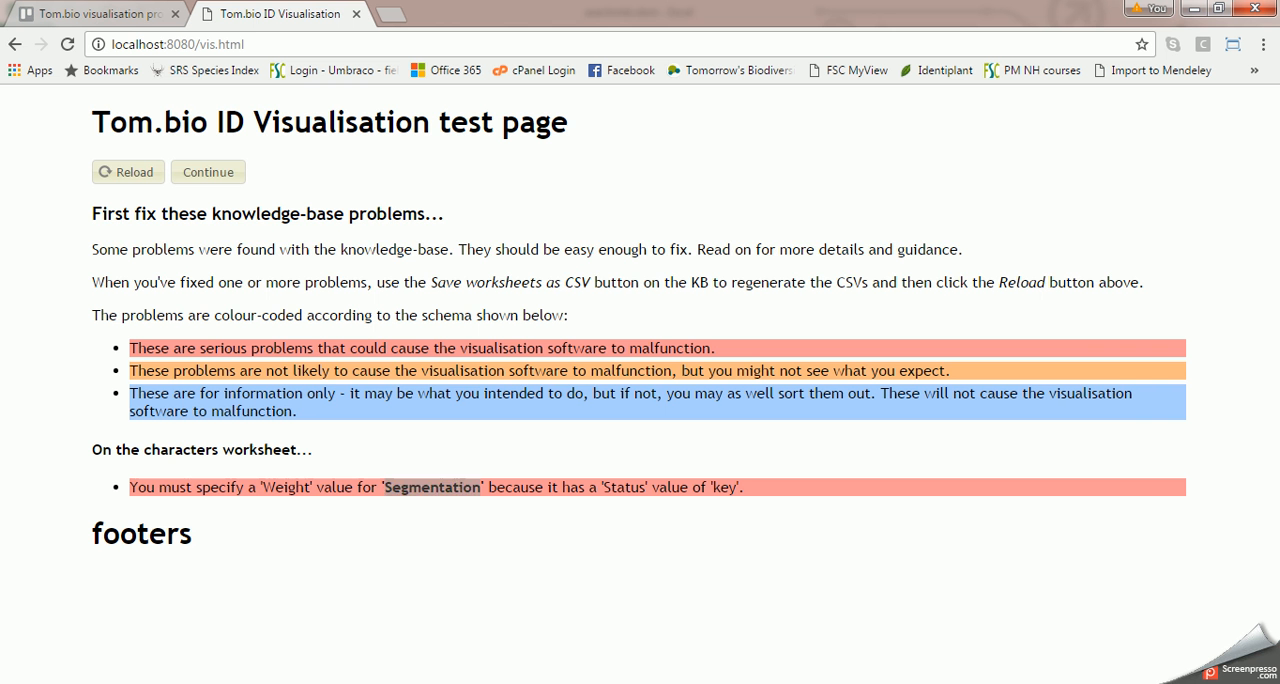
click(135, 167)
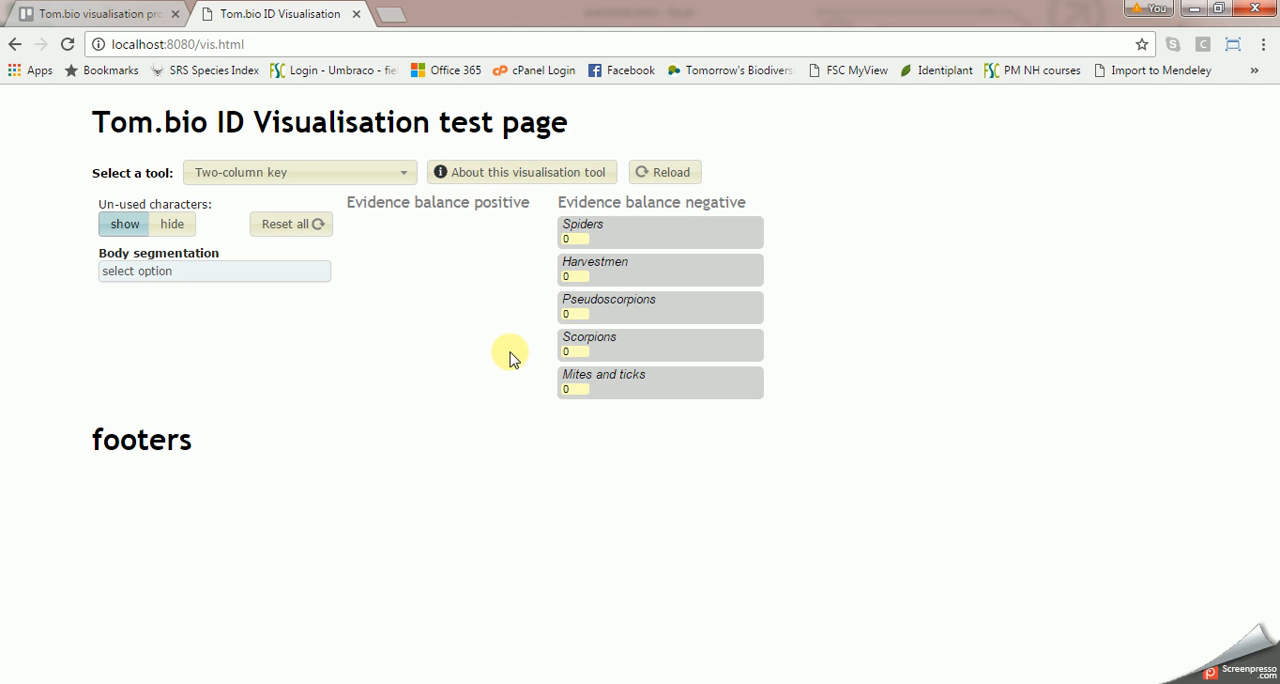
- Try the Body segmentation options "no" and "yes" in the Two-column key, finishing with "yes" selected
click(165, 281)
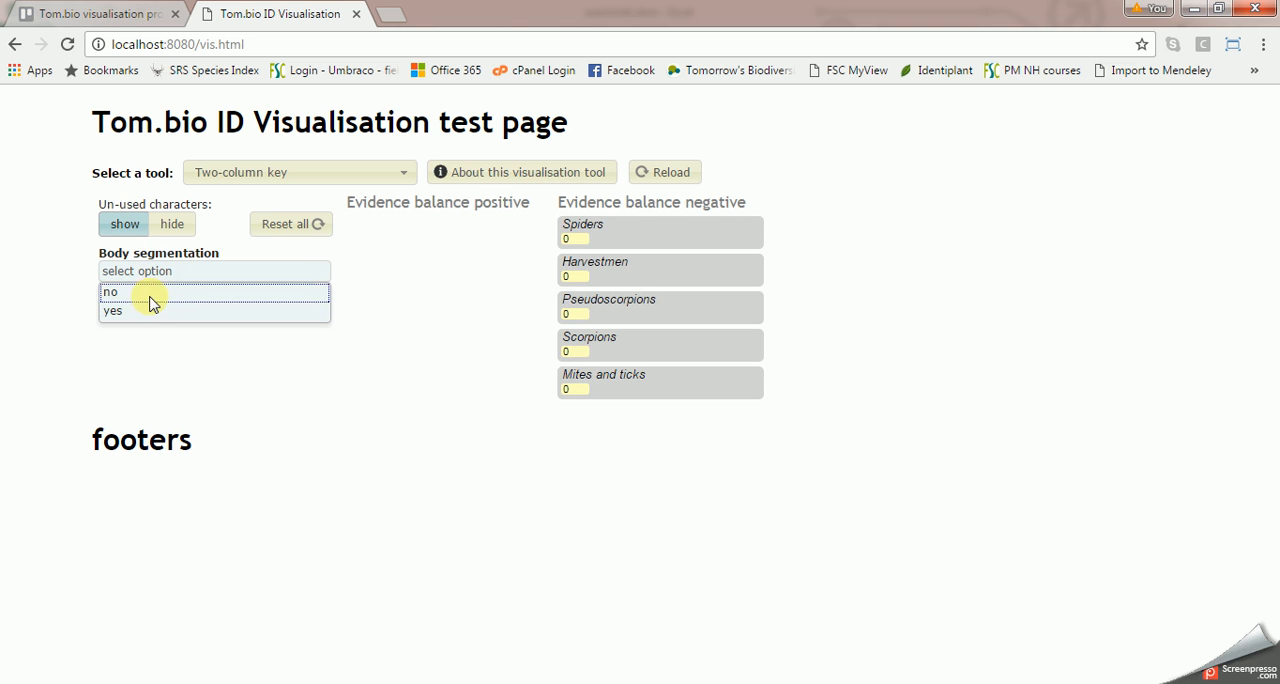
click(139, 299)
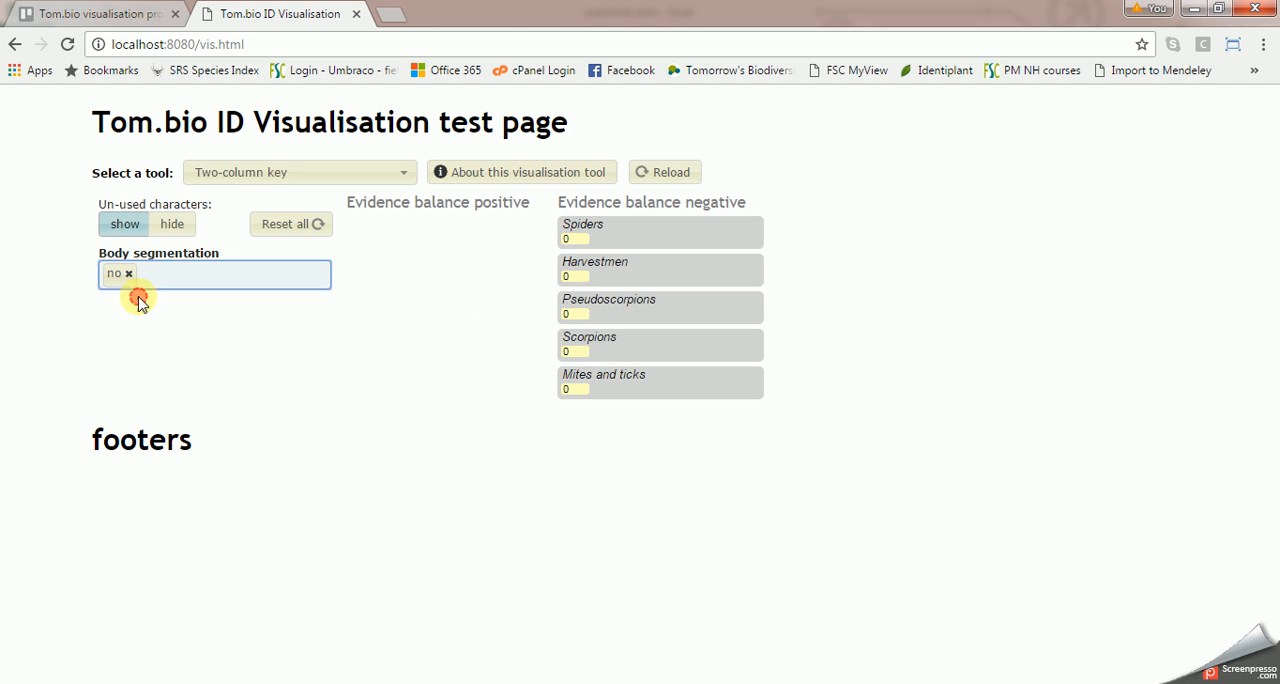
click(145, 287)
click(143, 318)
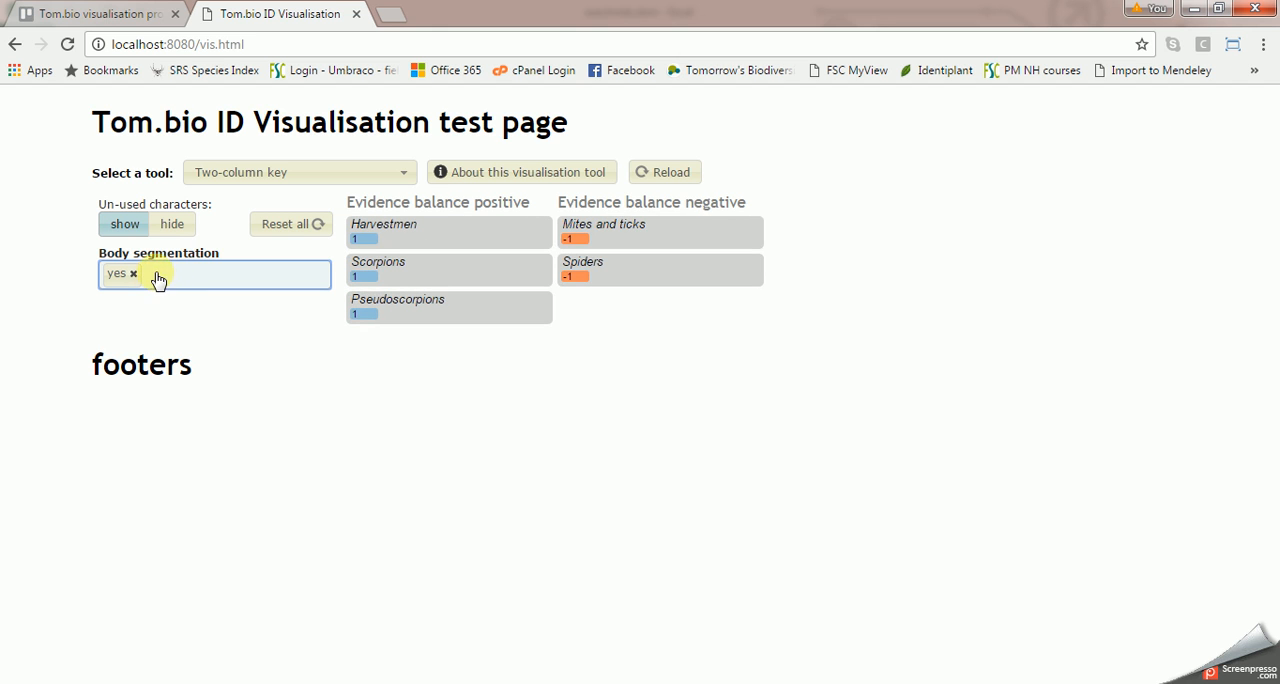
click(157, 279)
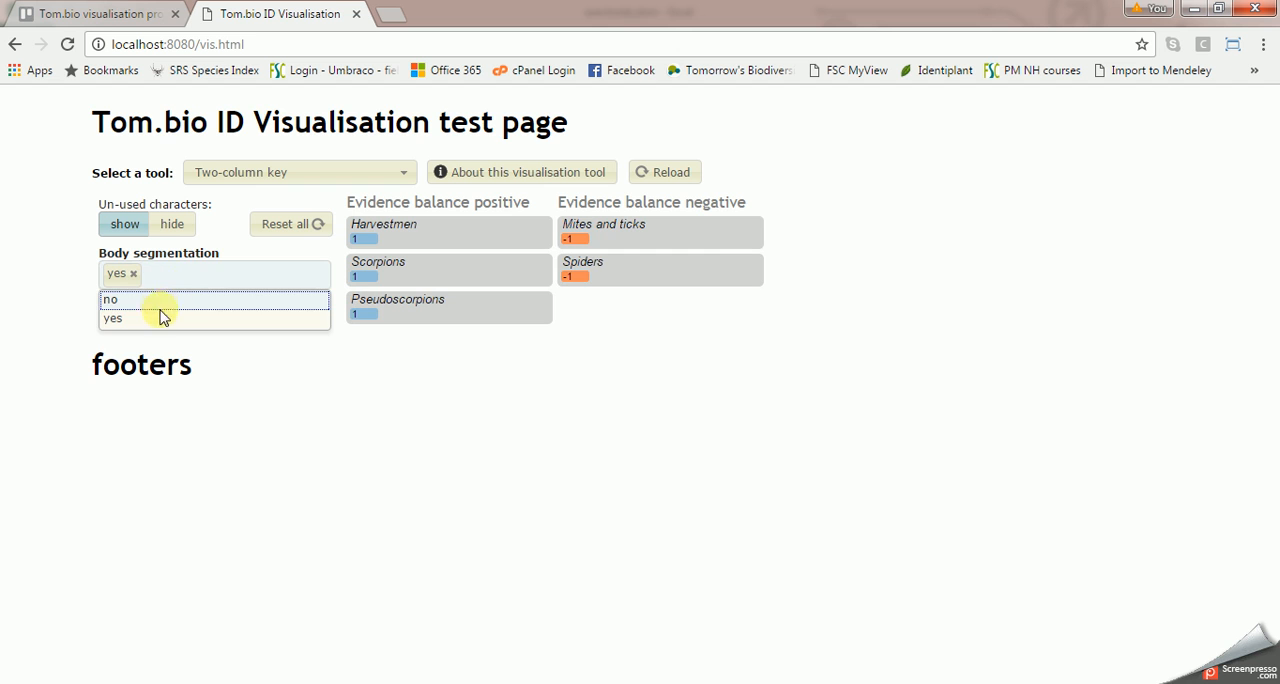
click(160, 299)
click(172, 280)
click(165, 319)
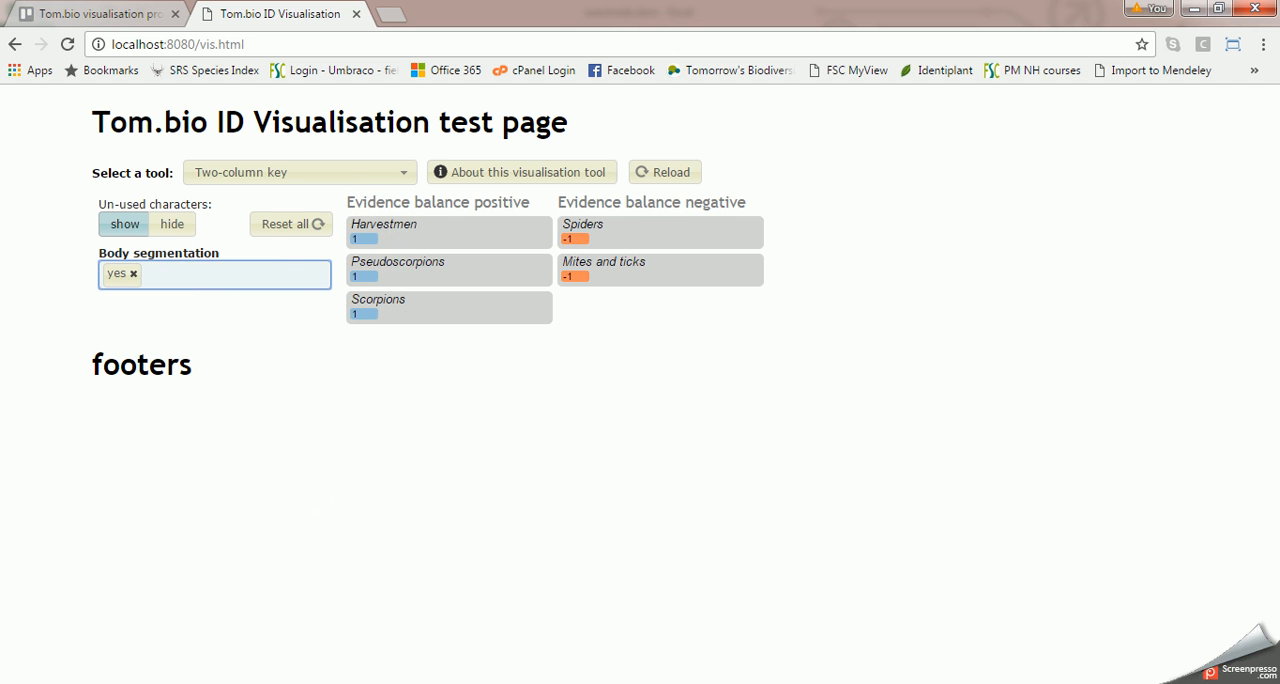
- Switch to arachnids.xlsm in Excel and review the character definitions on the characters sheet
click(303, 678)
click(305, 625)
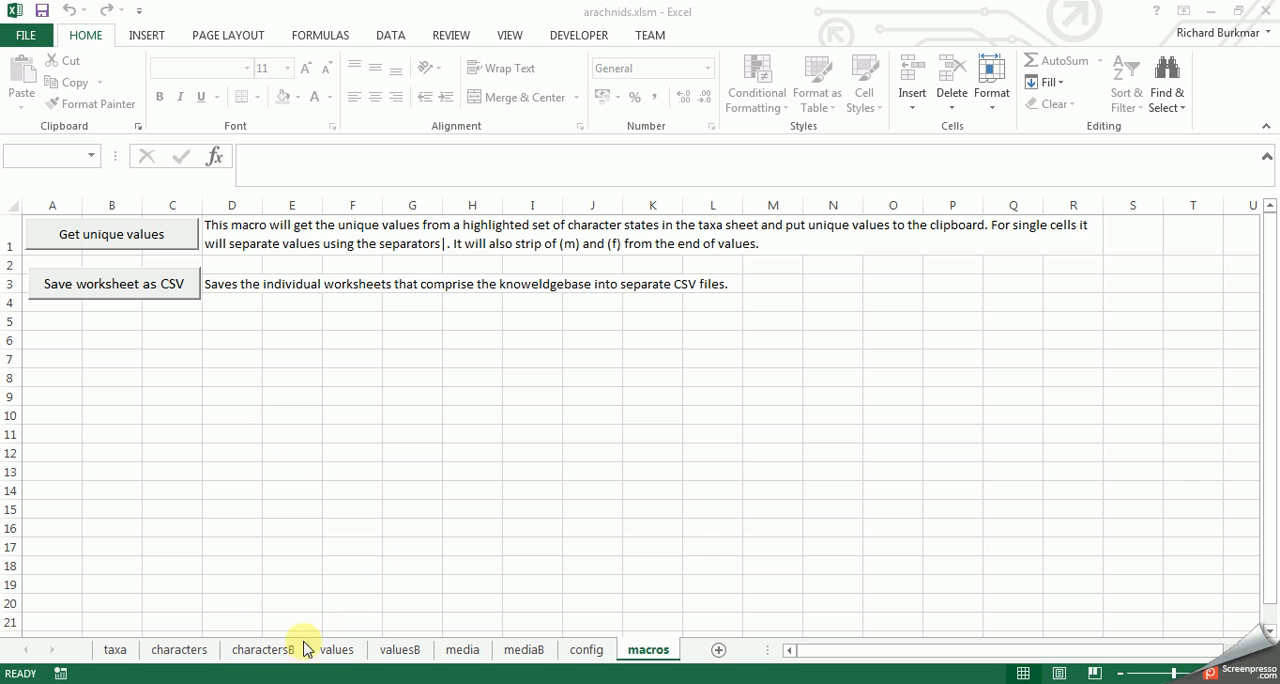
click(190, 649)
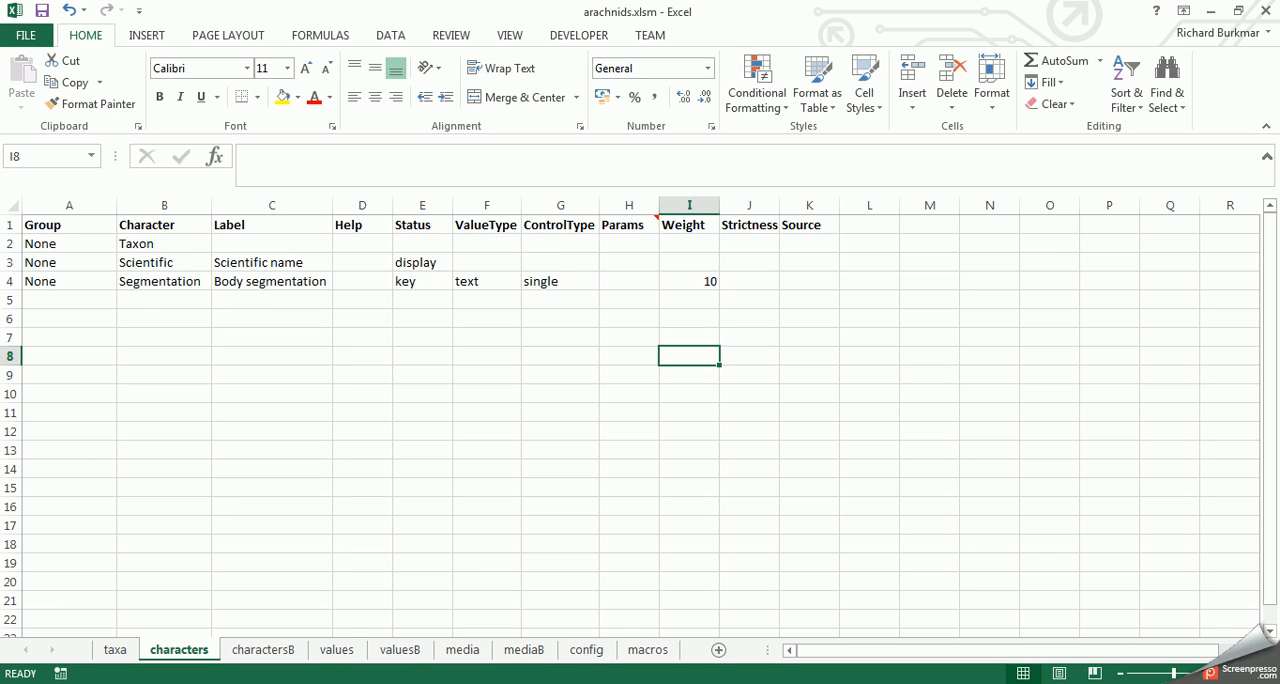
- Return to the test page in Chrome, view the scientific name and body segmentation in the Pseudoscorpions details, and close them
click(308, 683)
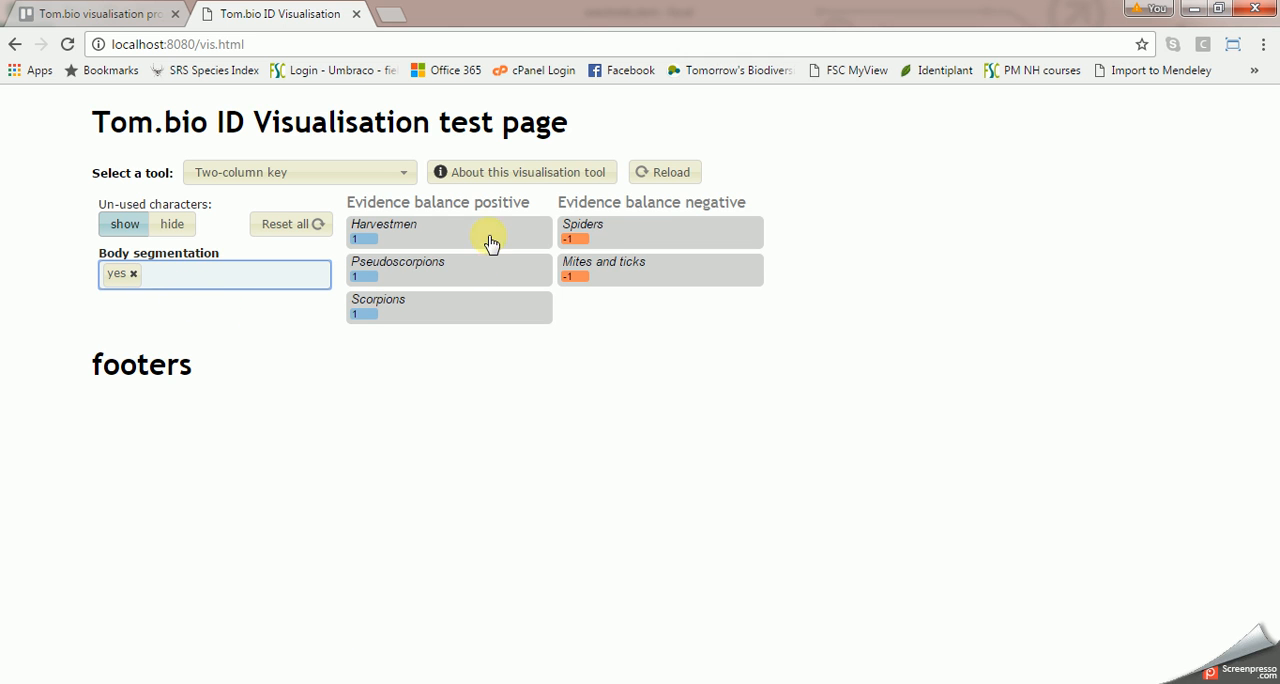
click(408, 271)
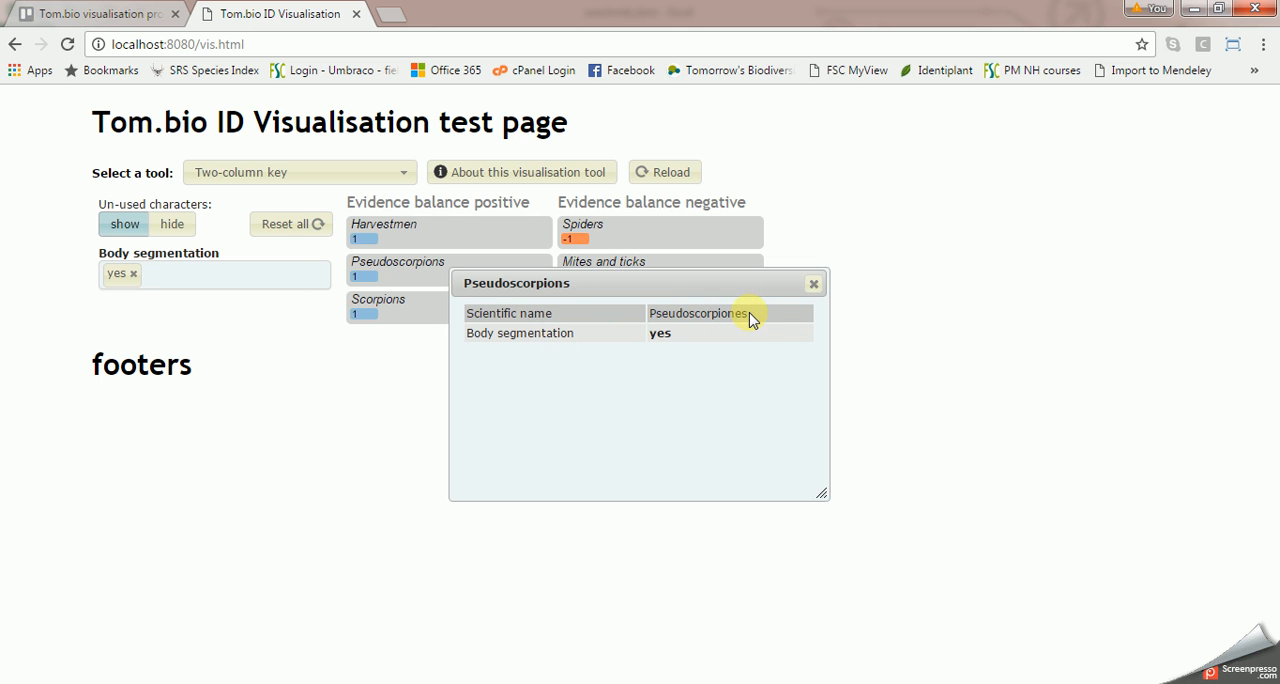
drag(655, 318, 738, 316)
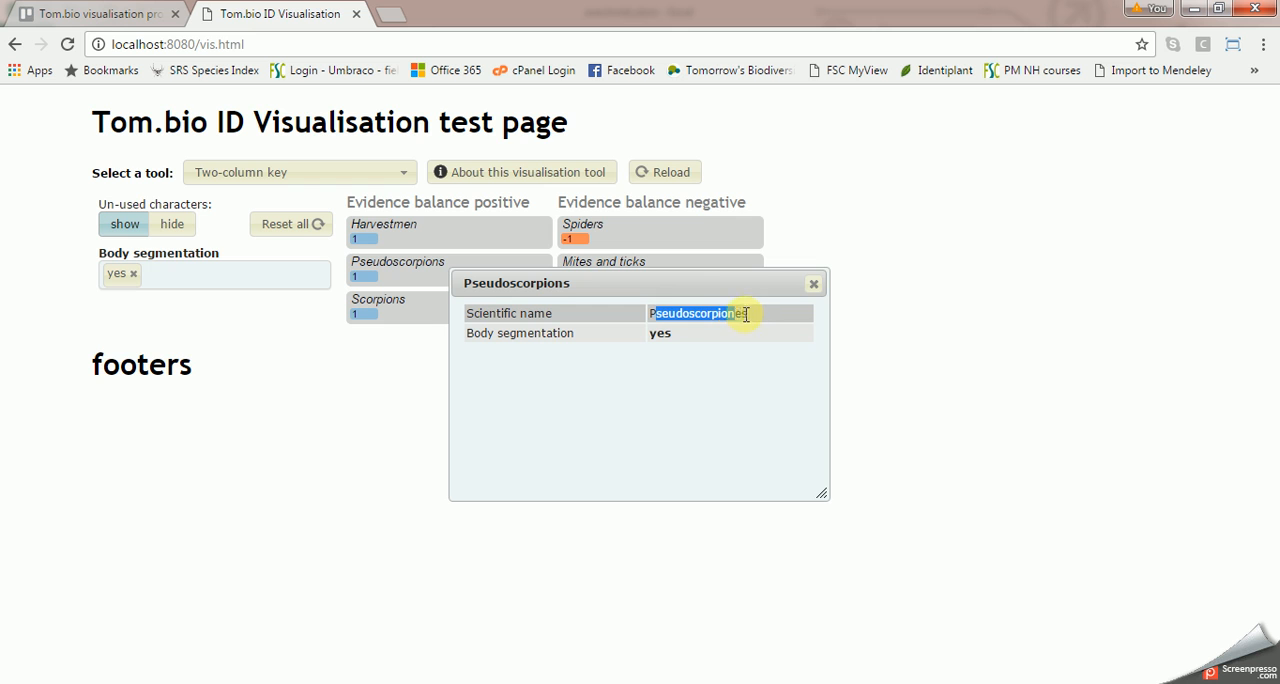
click(691, 340)
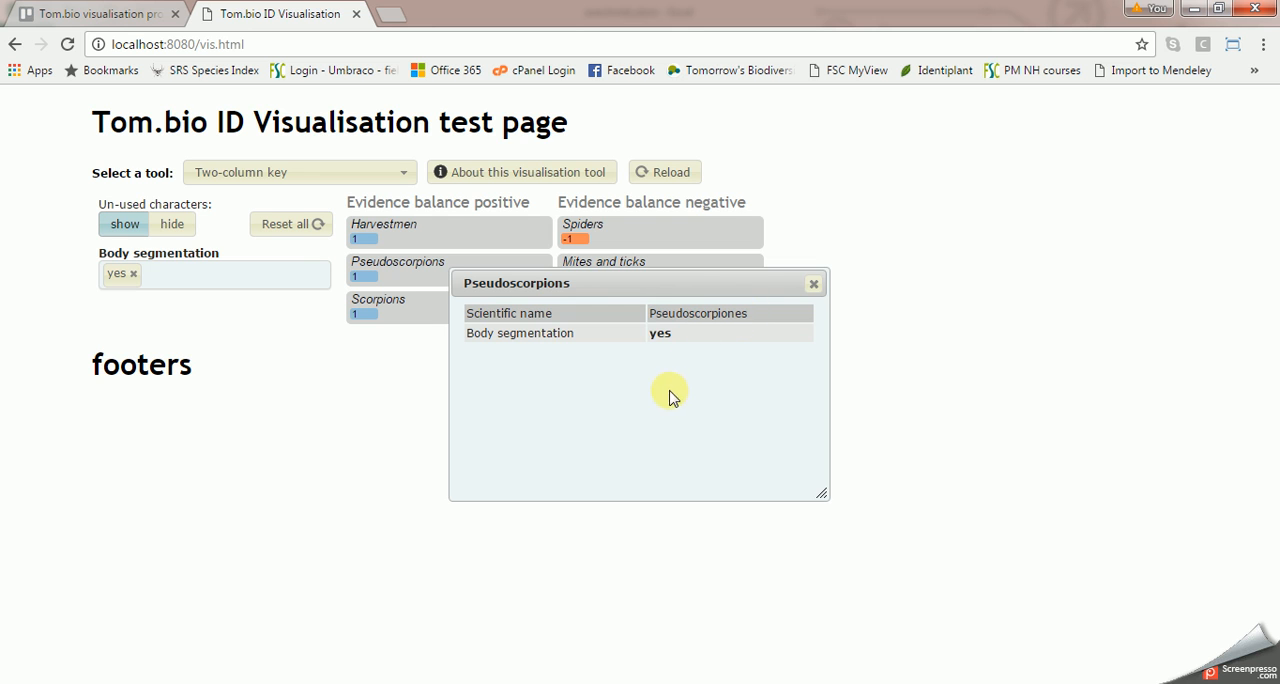
drag(820, 286, 822, 285)
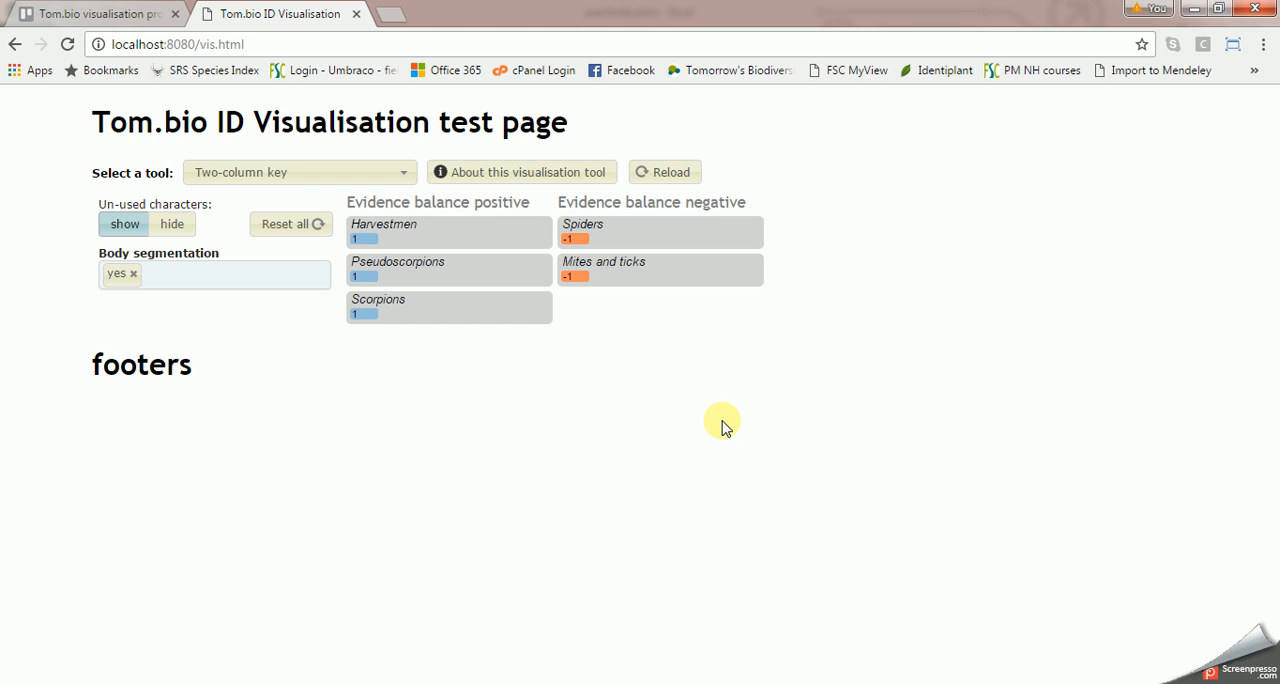